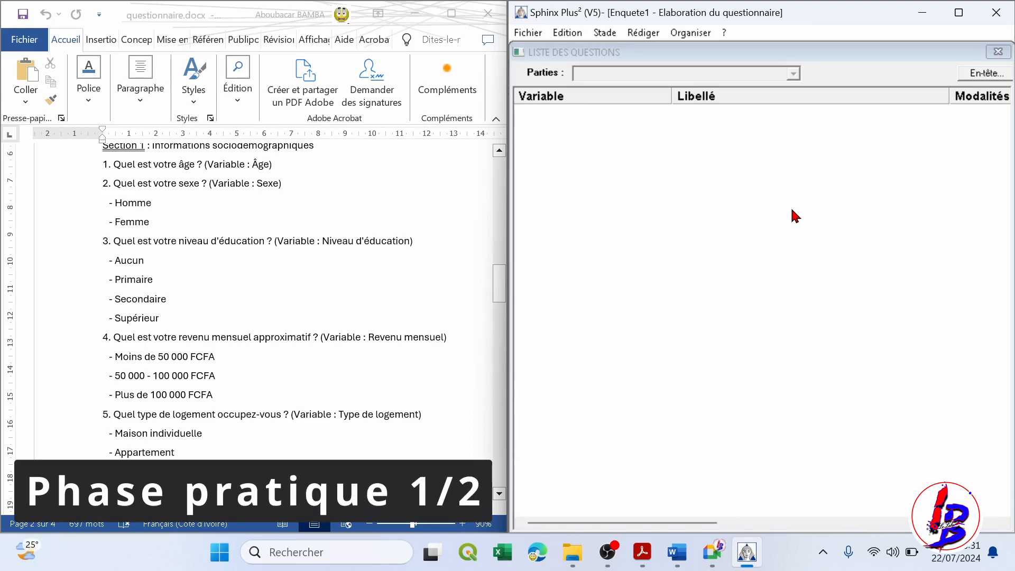
Step: Create a new questionnaire part titled "Section 0 : Identification"
click(686, 34)
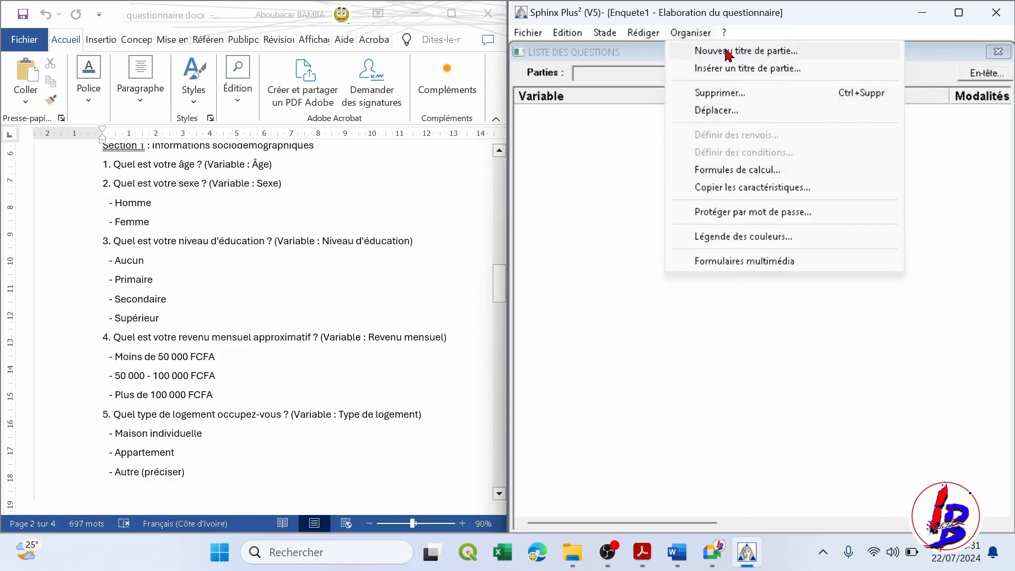
click(817, 55)
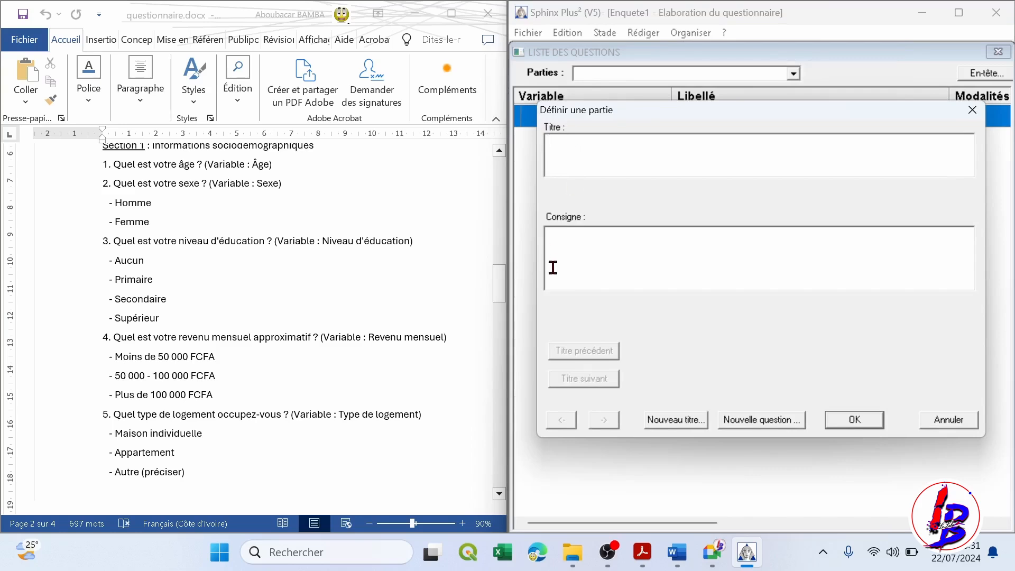
text(SEction)
key(Delete)
text(ection 0 : Identificat)
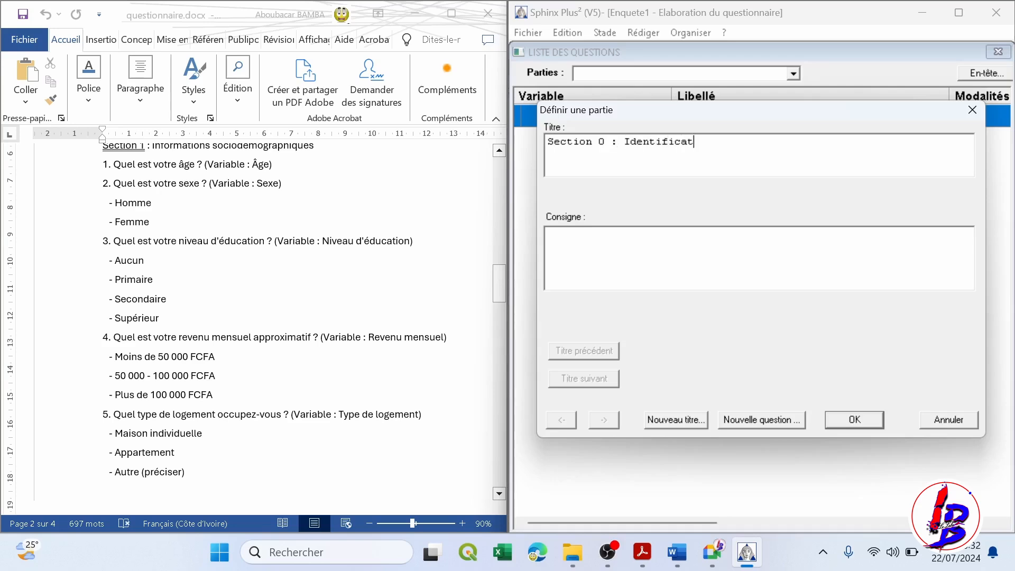
text(ion)
Step: Add the instruction "Elle concerne l'identification de chaque formulaire" to the new part and save the part
click(578, 239)
text(Elle concre)
key(BackSpace)
key(BackSpace)
key(BackSpace)
text(cerne)
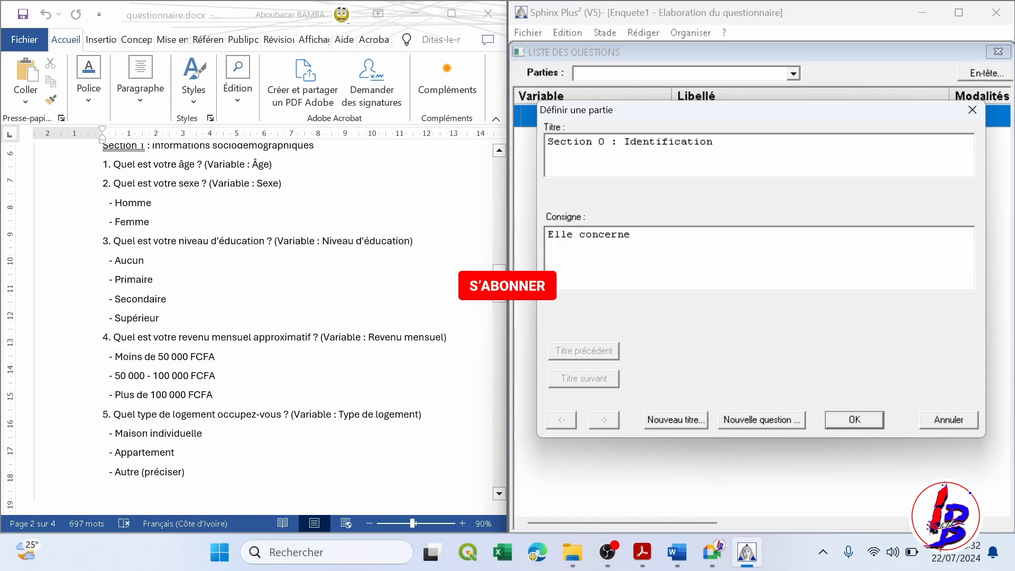
text( l)
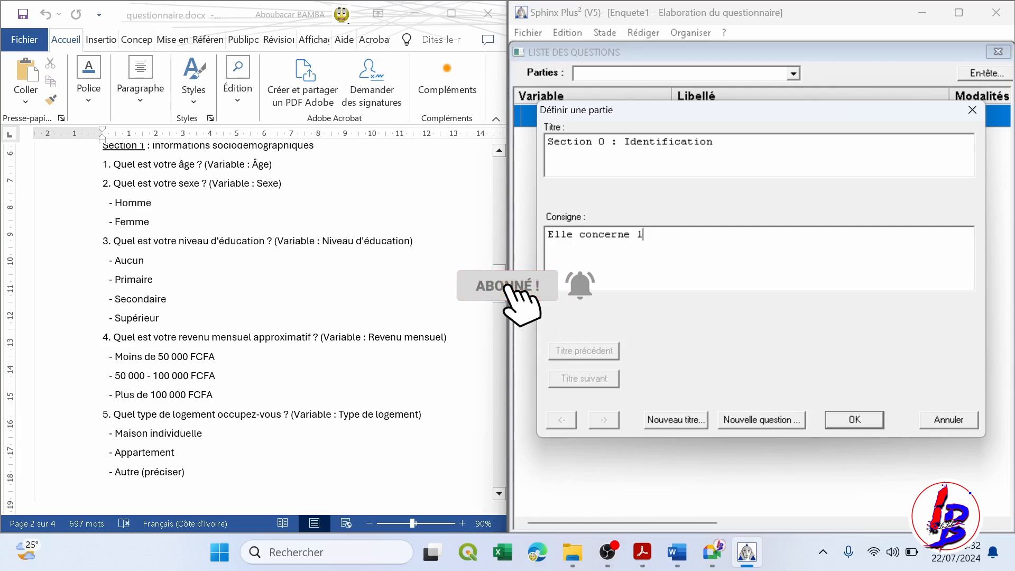
text(')
text(iden)
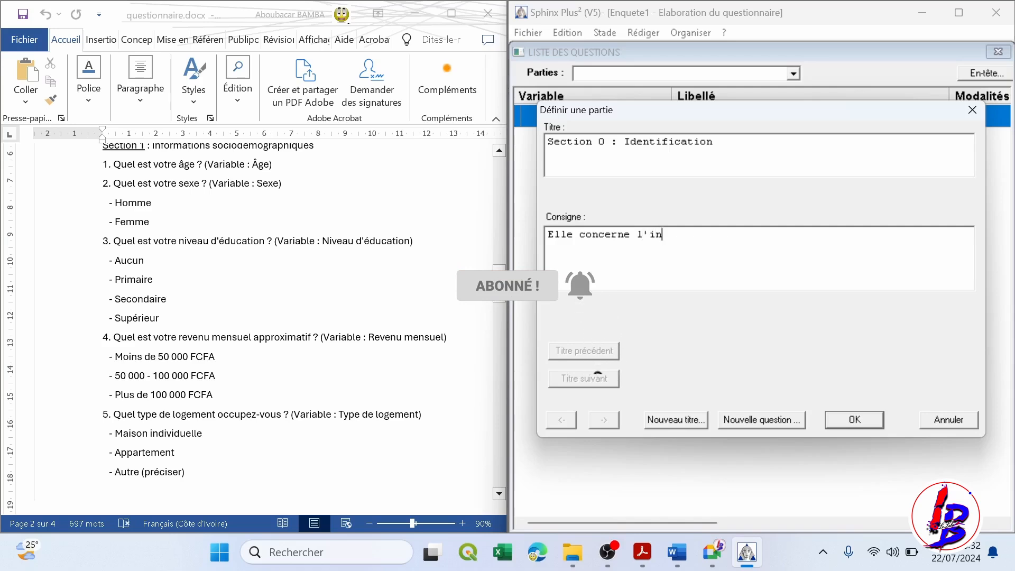
text(yi)
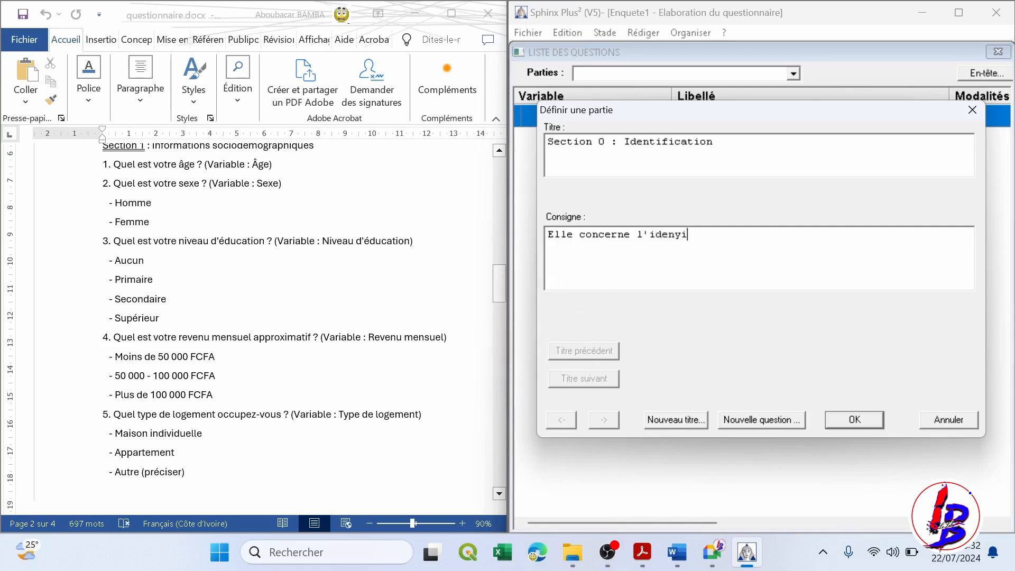
key(BackSpace)
key(BackSpace)
text(tification de chauq)
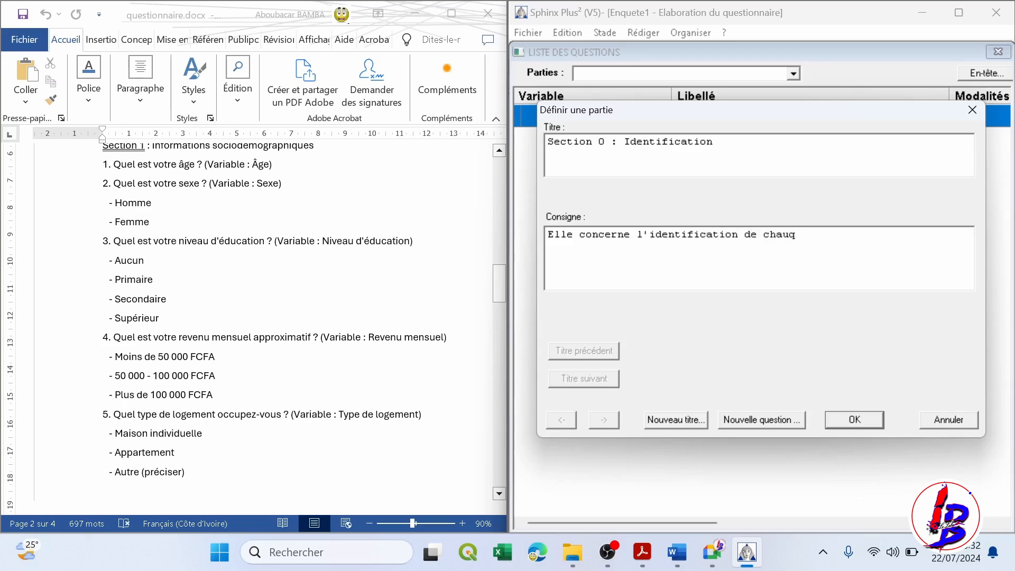
key(BackSpace)
key(BackSpace)
text(que formulaire)
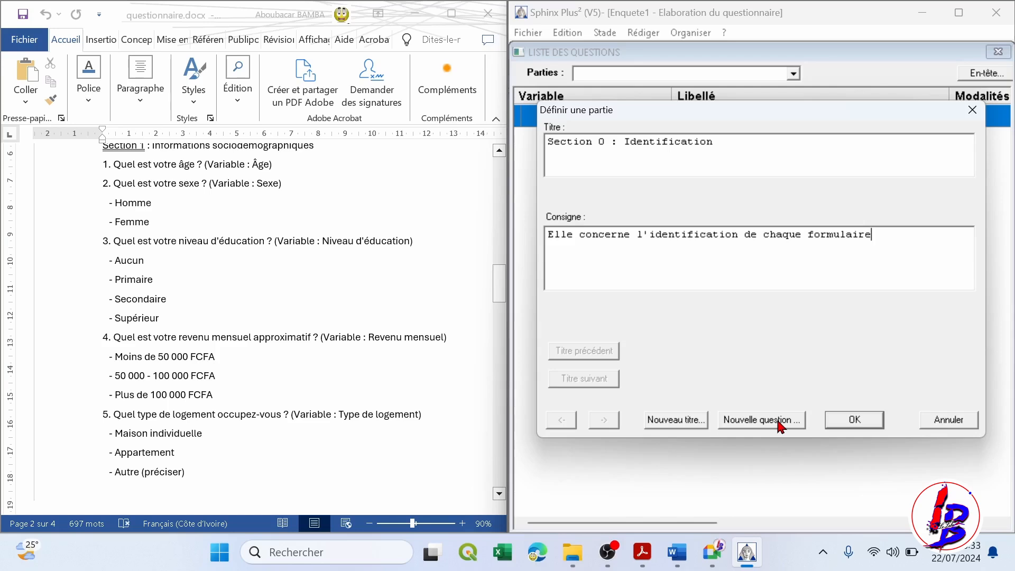
click(865, 419)
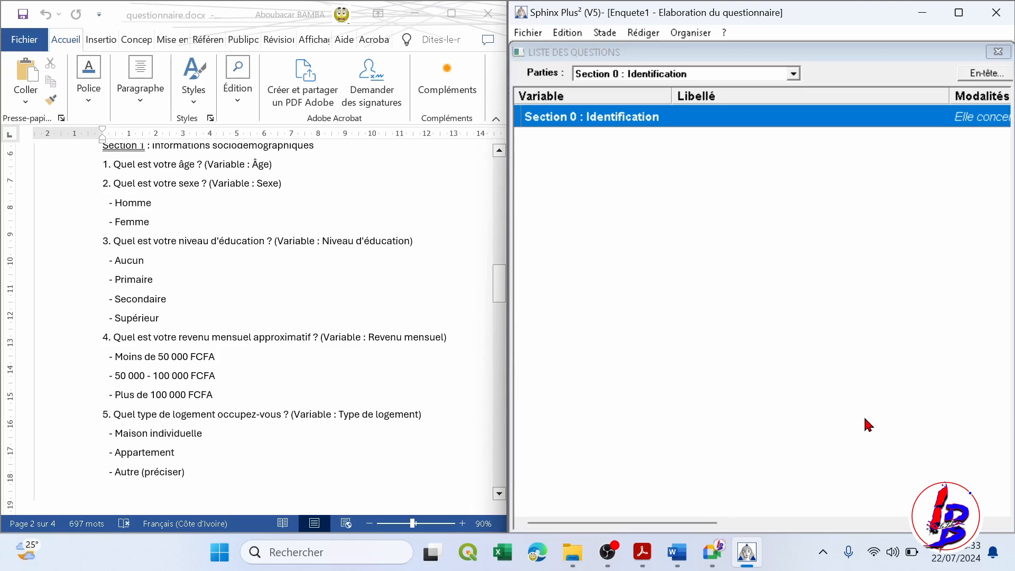
Step: Switch to Acrobat, examine the identification section's questions in Questionnaire Formulaire.pdf, and return to Sphinx Plus
click(645, 553)
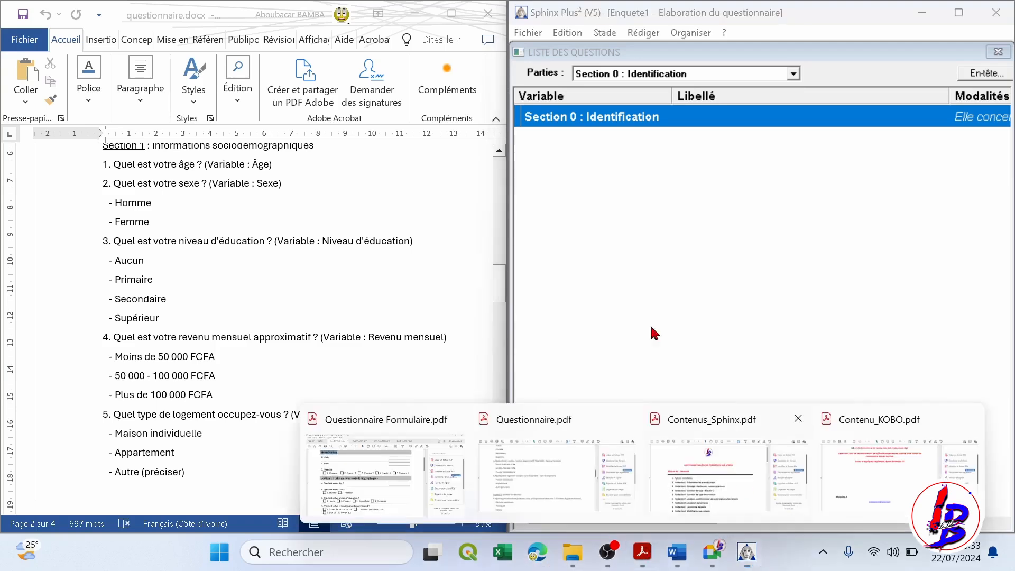
click(554, 482)
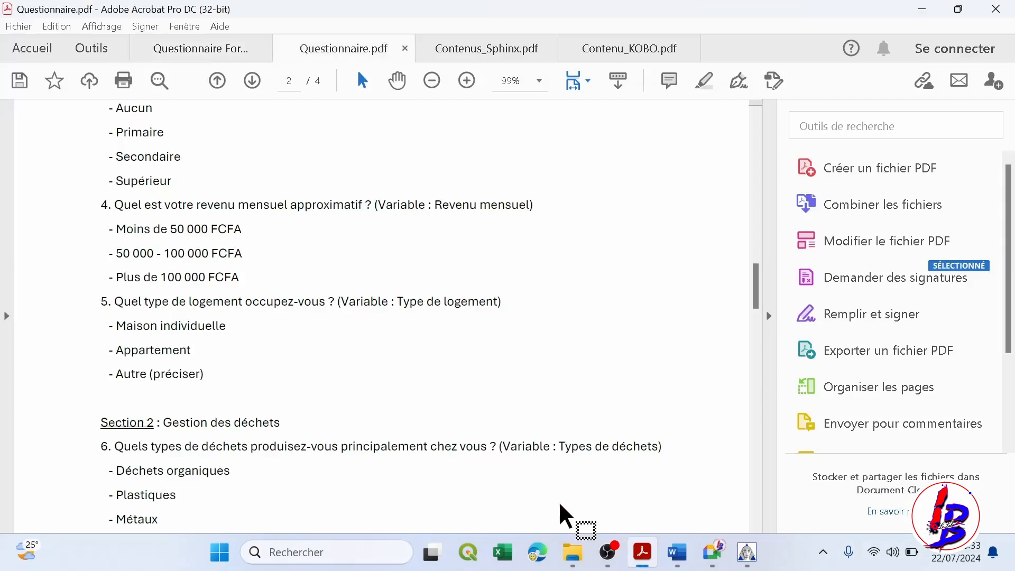
click(214, 58)
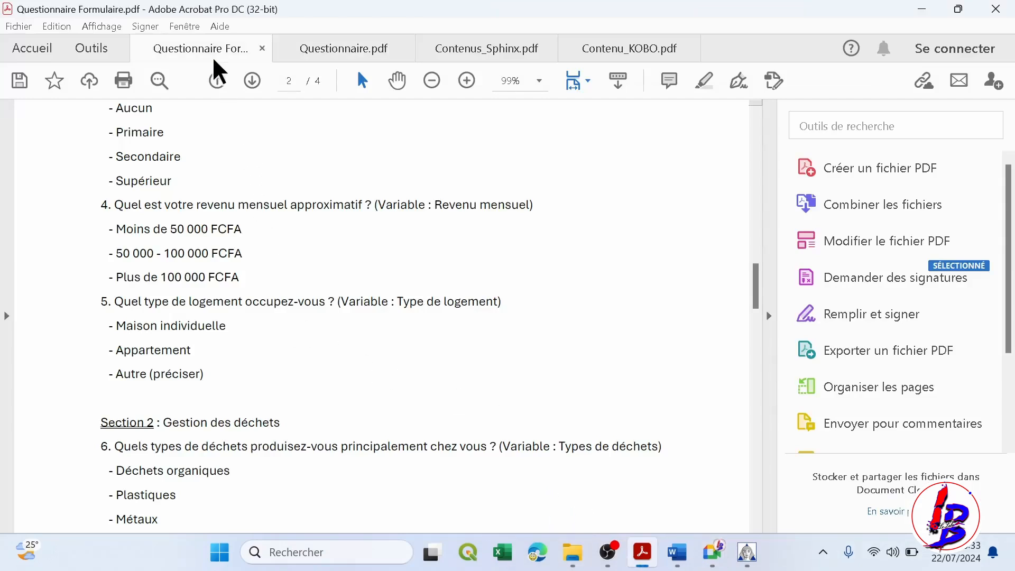
scroll(208, 305, up, 1)
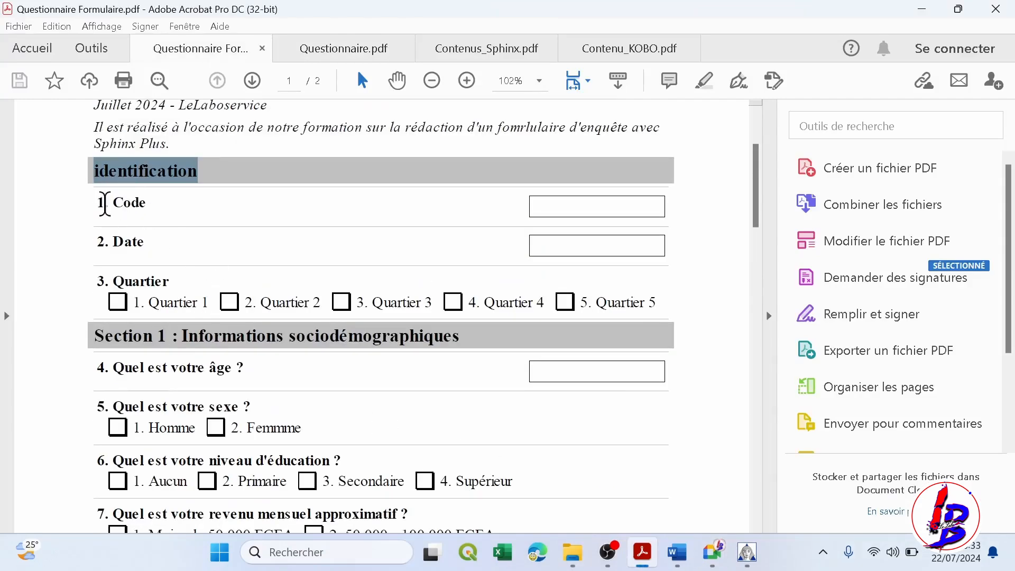
drag(99, 203, 146, 204)
drag(98, 242, 172, 257)
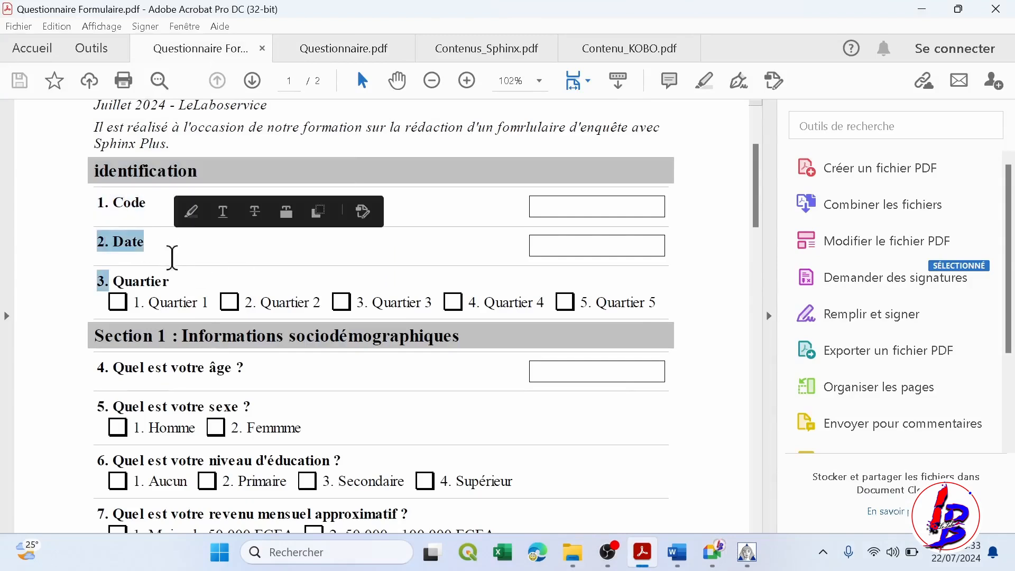
drag(111, 281, 162, 280)
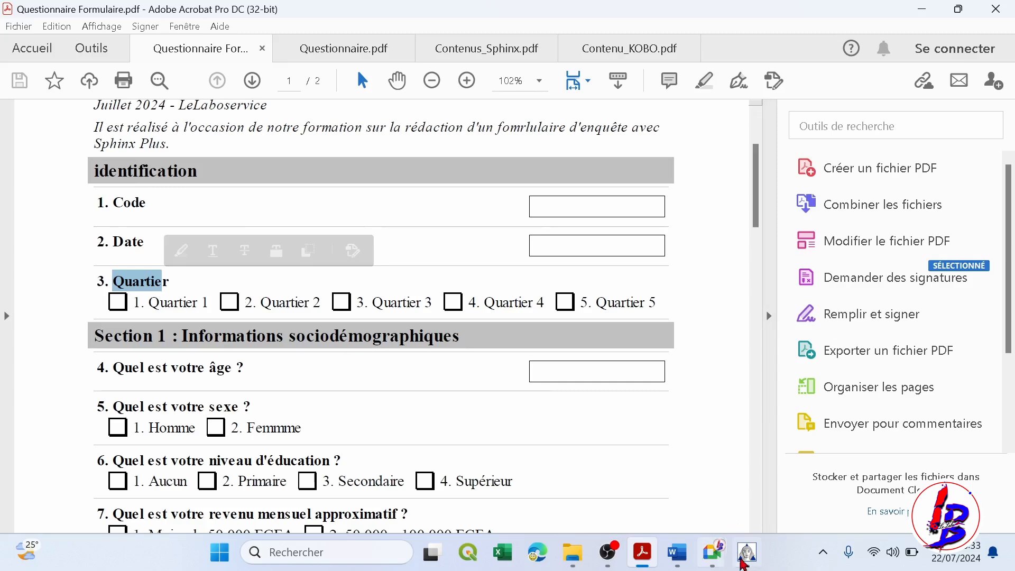
click(746, 552)
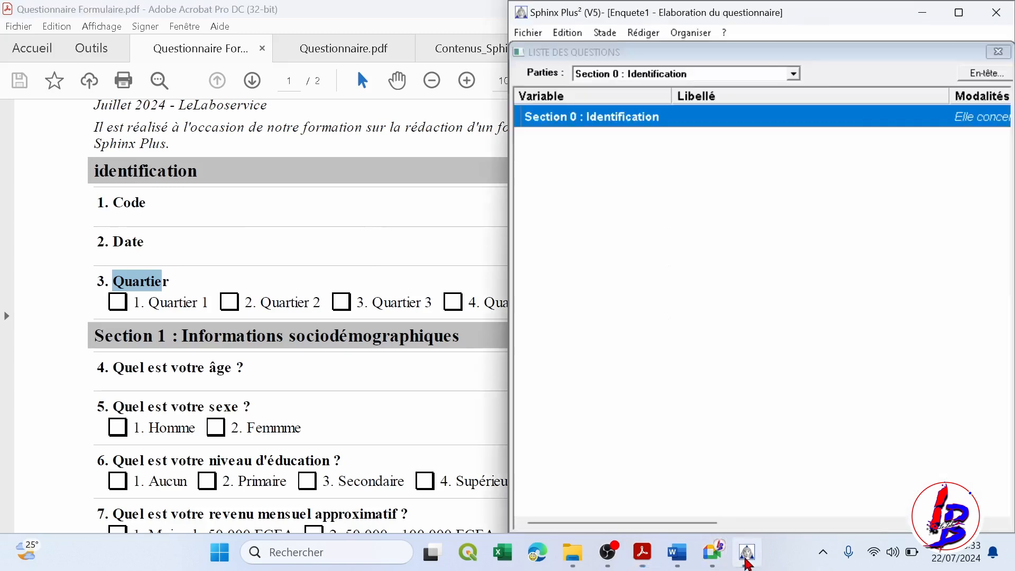
right_click(643, 181)
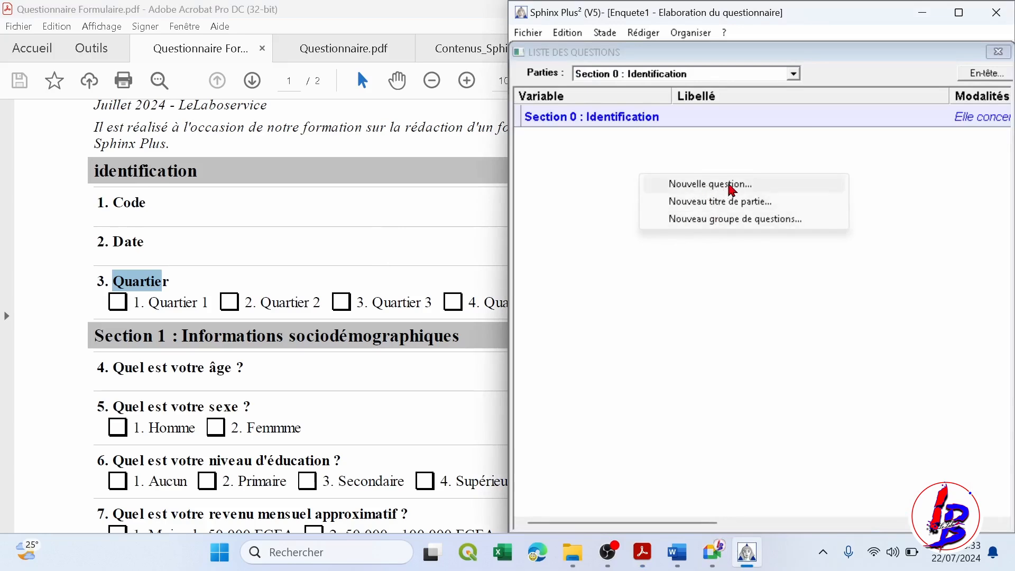
click(725, 164)
click(692, 33)
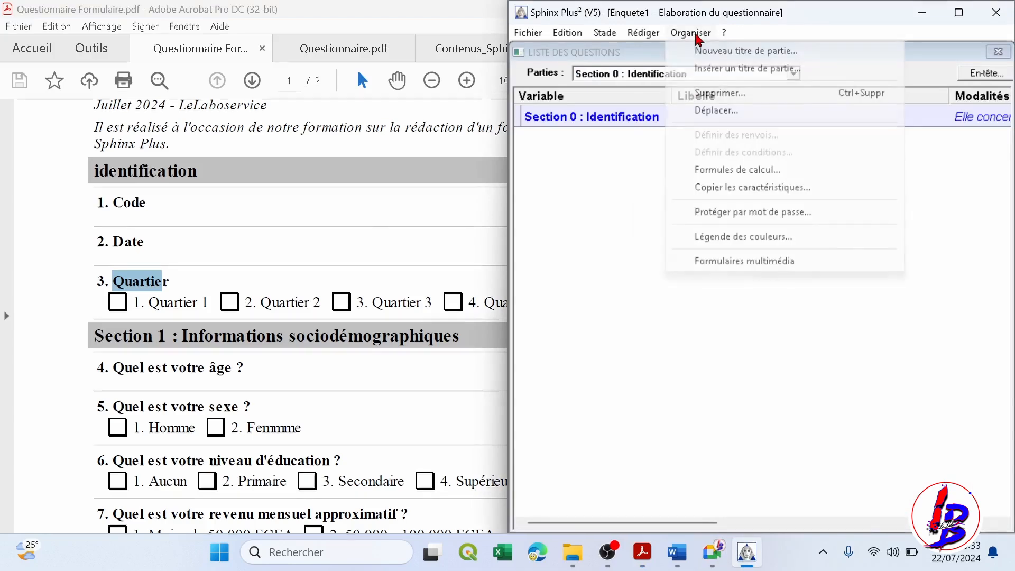
click(703, 402)
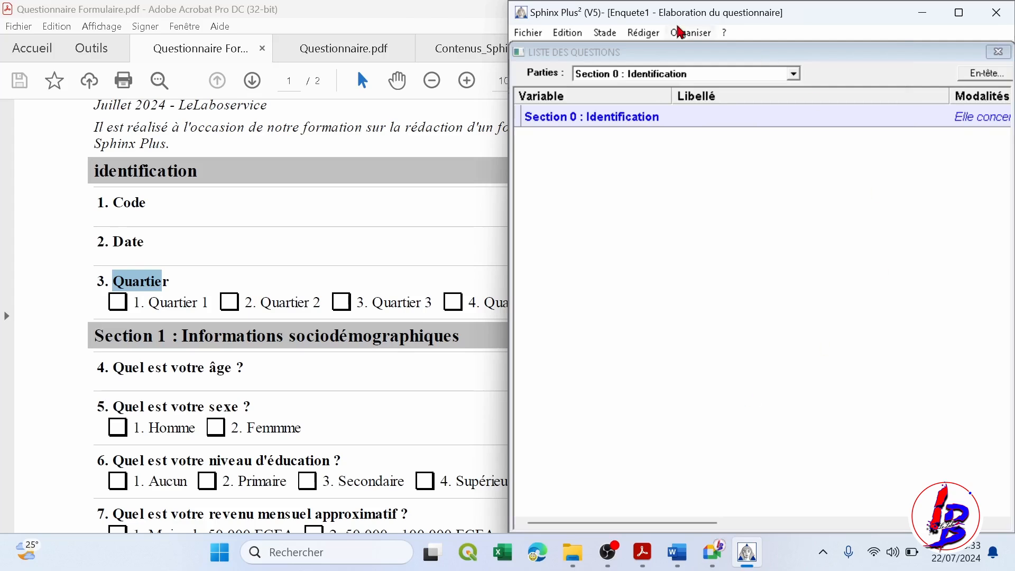
click(634, 35)
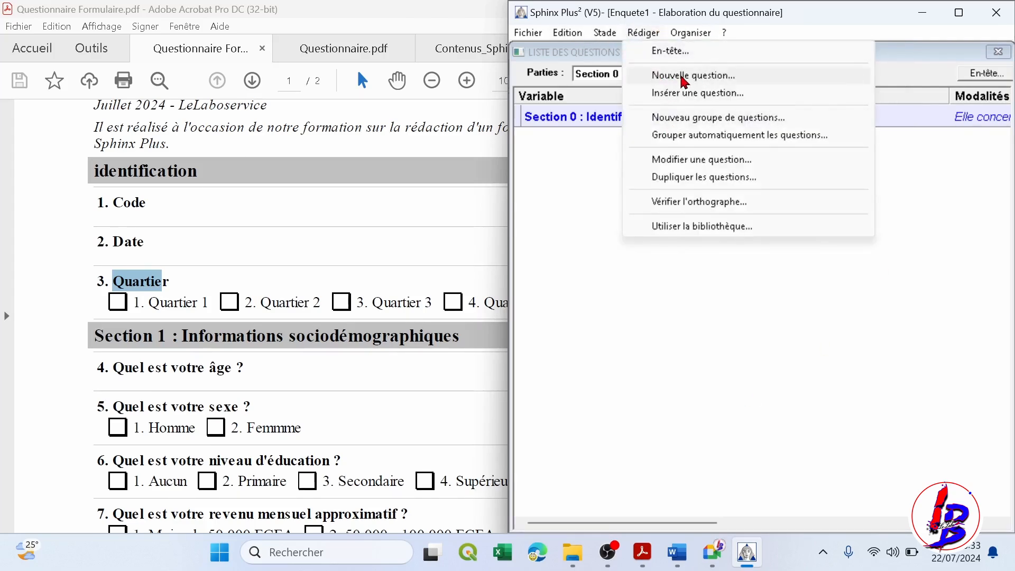
click(553, 238)
right_click(634, 204)
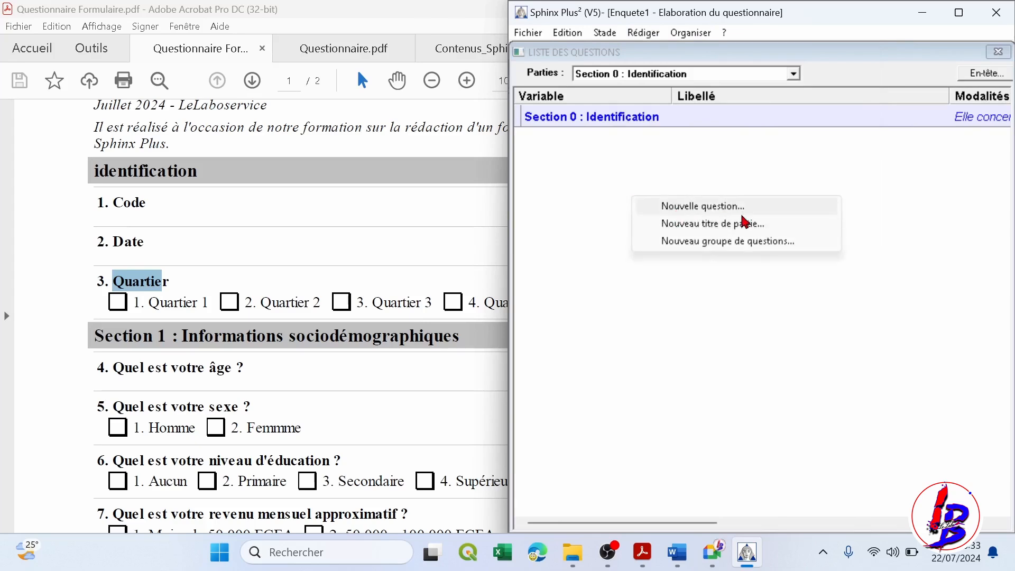
click(741, 353)
Step: Create a new question with the label "Code", the variable name "Code" and the type Code
click(641, 34)
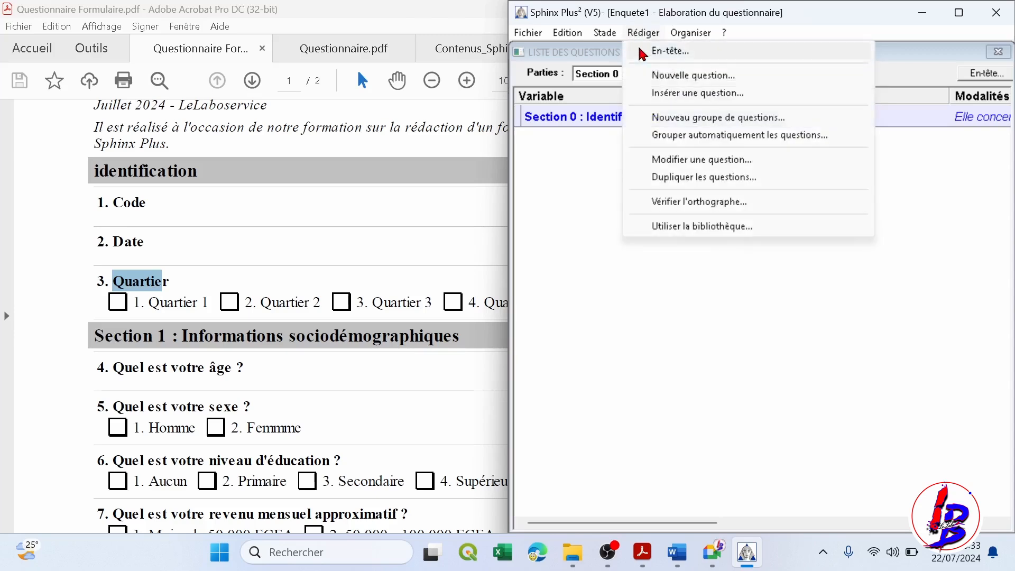
click(675, 80)
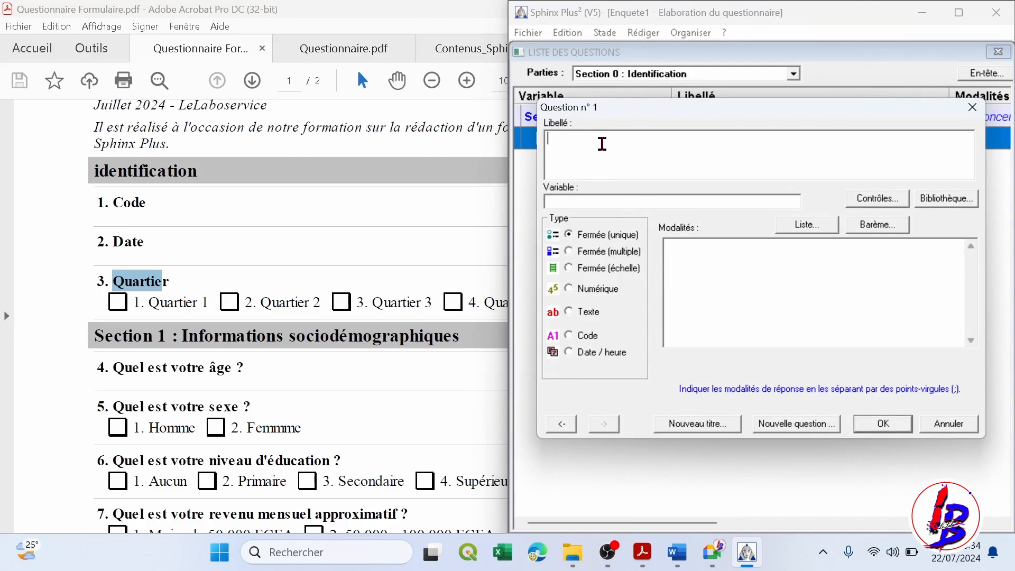
text(Code)
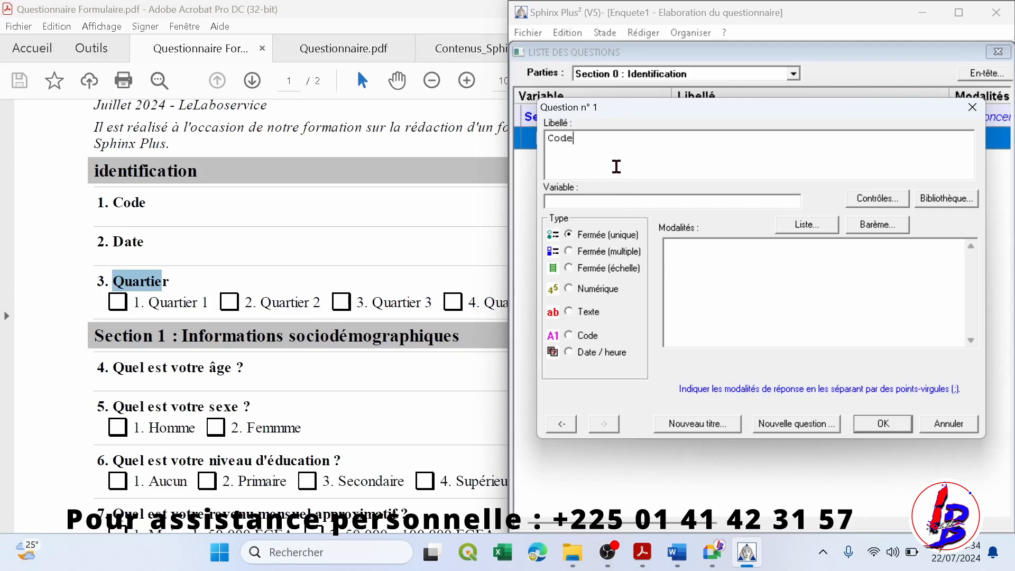
click(607, 202)
text(Code)
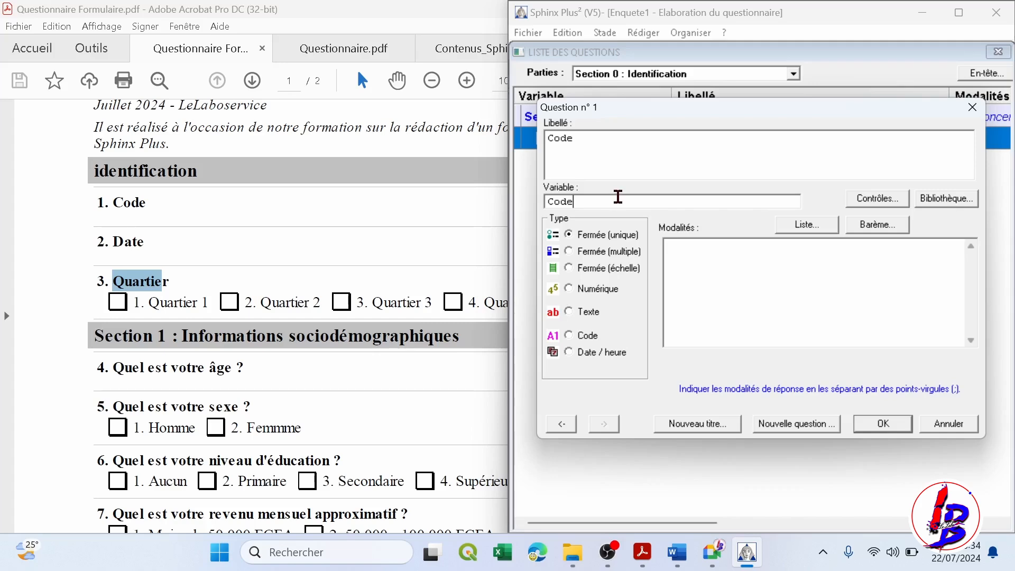
click(570, 336)
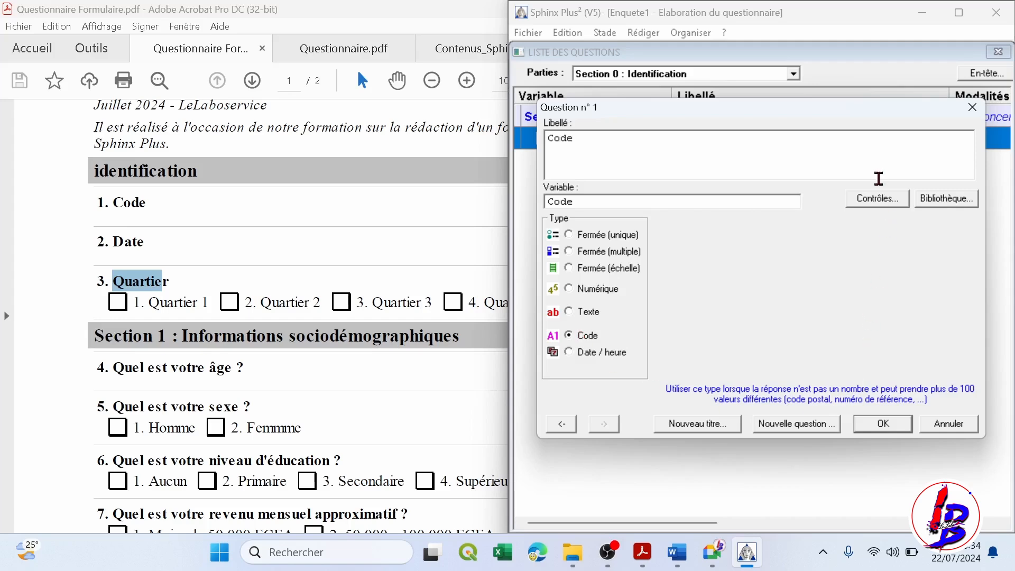
Step: Make the Code question's answer mandatory and an automatic variable of type Compteur, then save the question
click(887, 204)
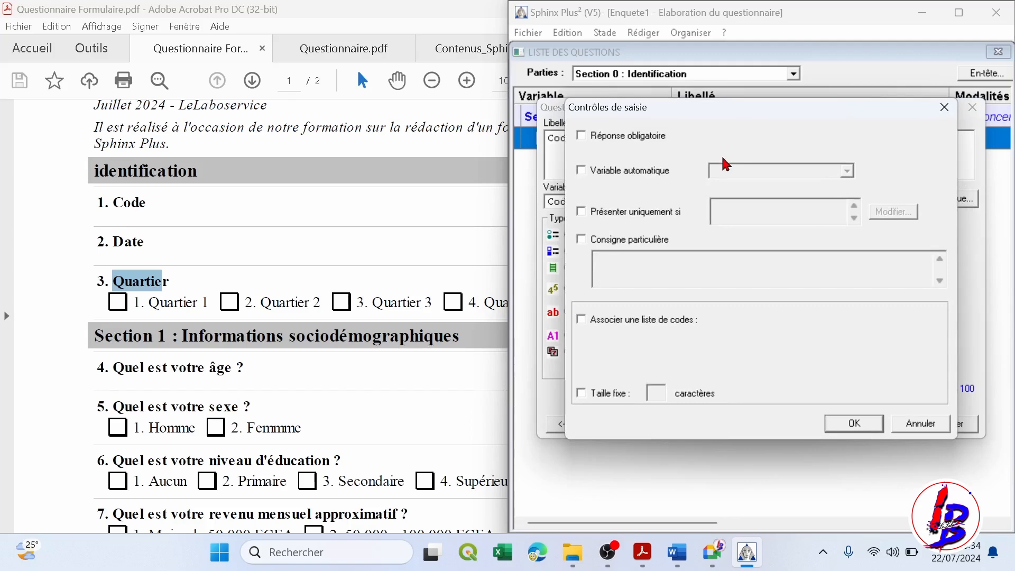
click(582, 138)
click(583, 175)
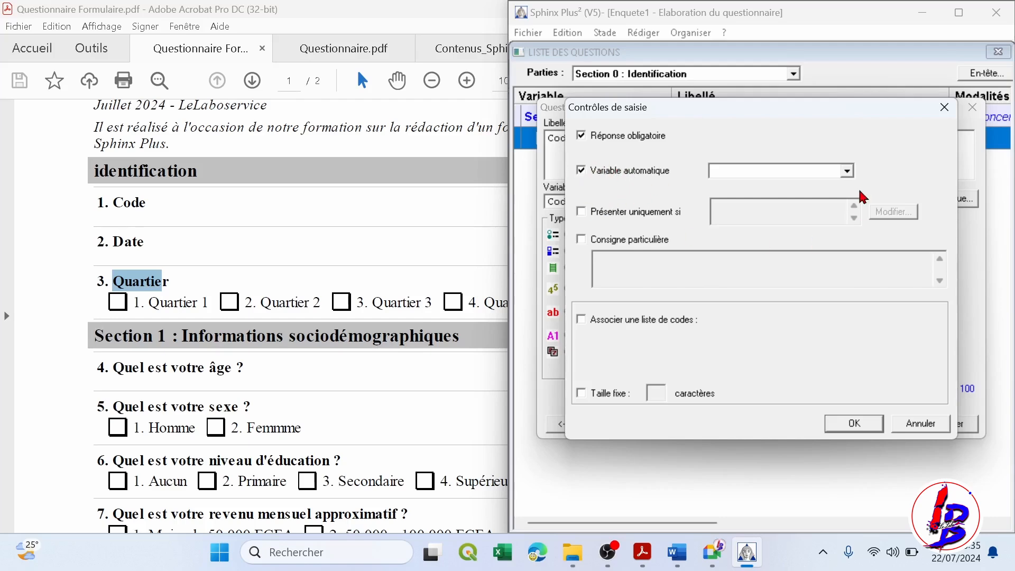
click(848, 172)
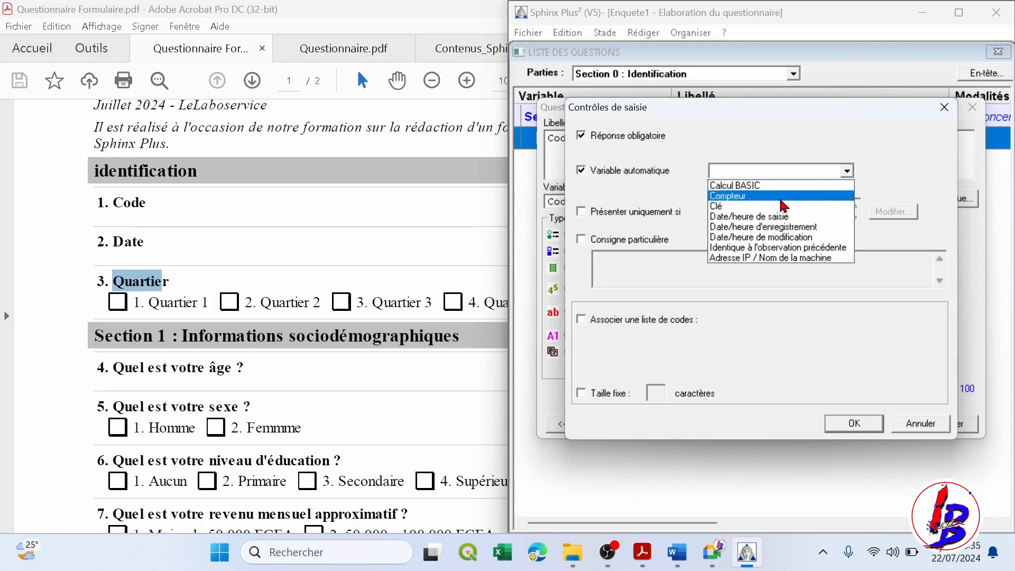
click(782, 197)
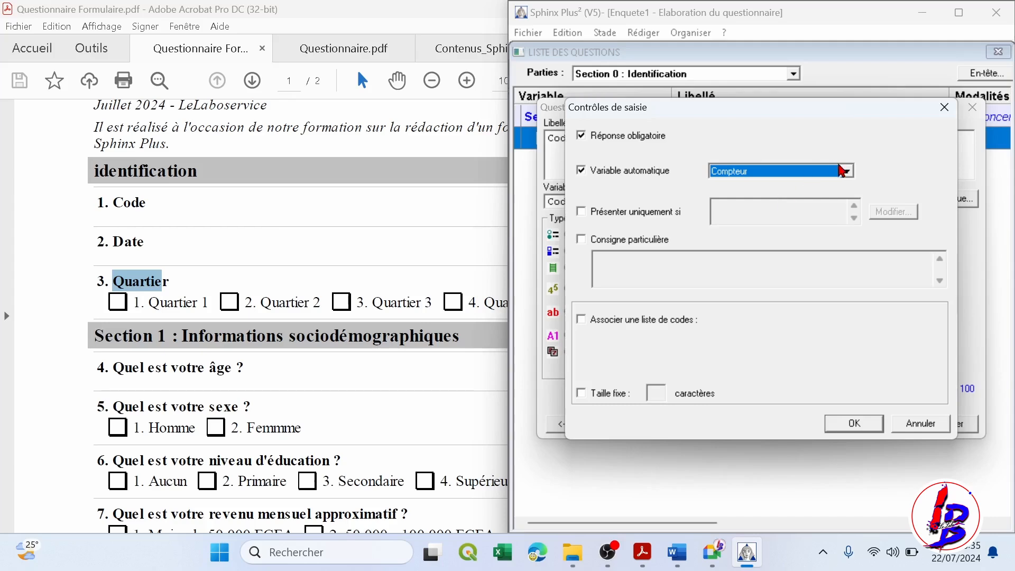
click(847, 171)
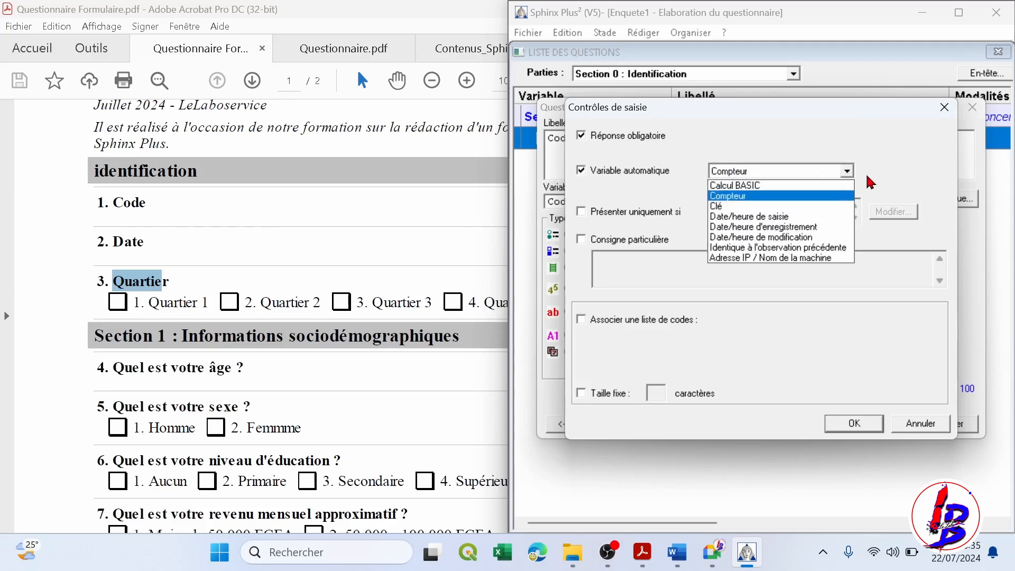
click(847, 172)
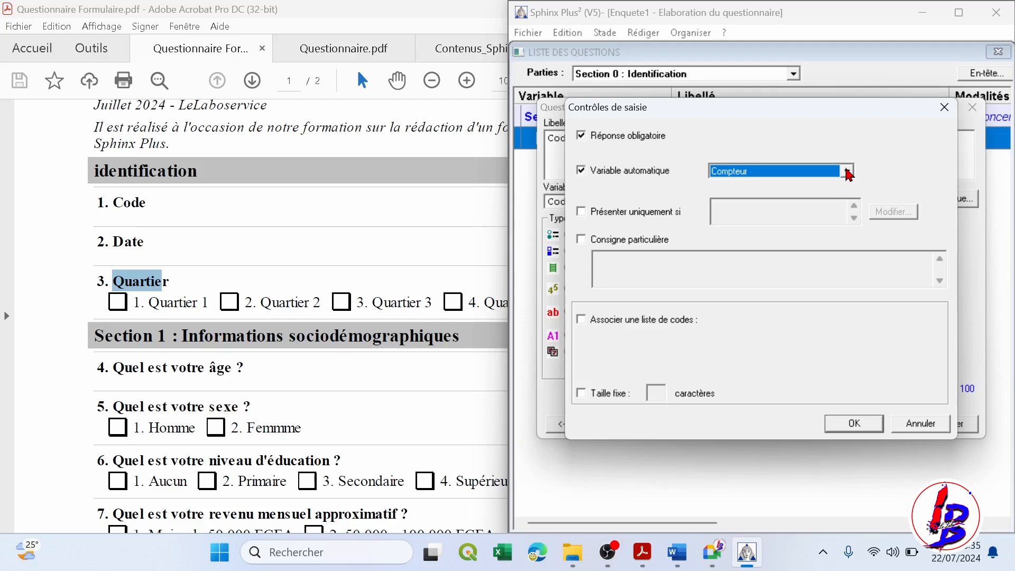
click(853, 424)
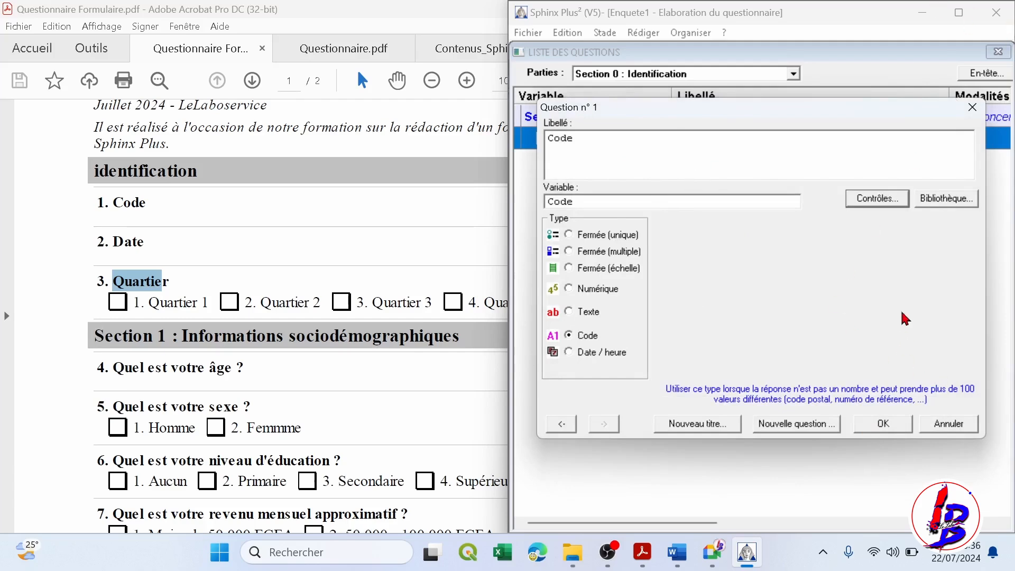
click(881, 425)
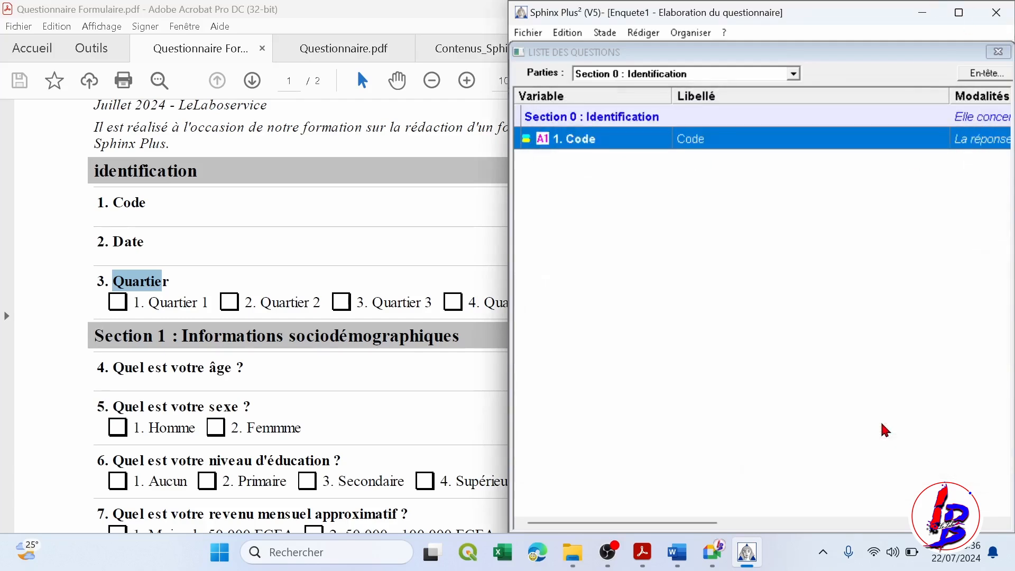
Step: Maximize the Sphinx Plus window and review the Code question's settings and available editing commands without changing them
click(959, 13)
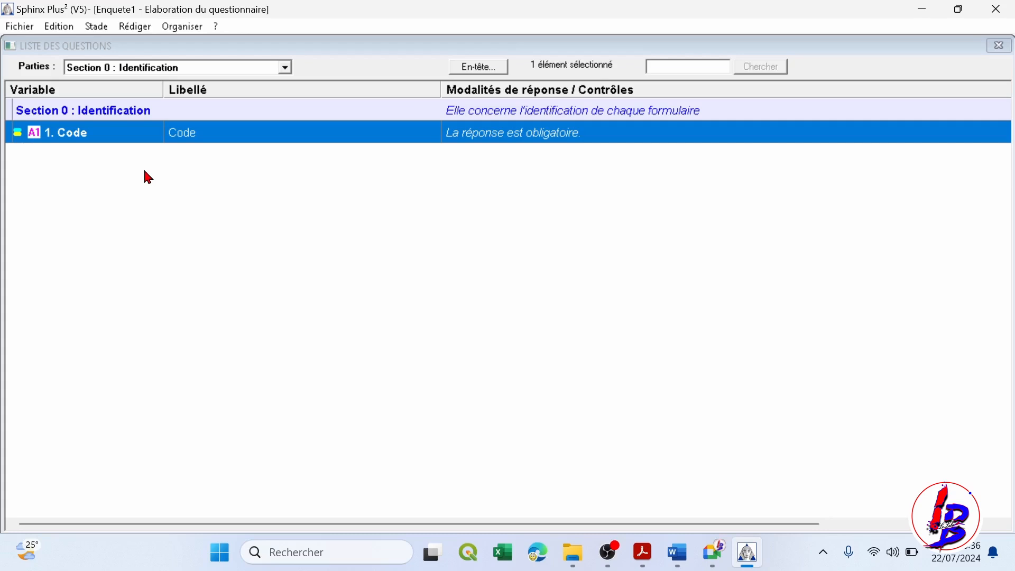
double_click(145, 142)
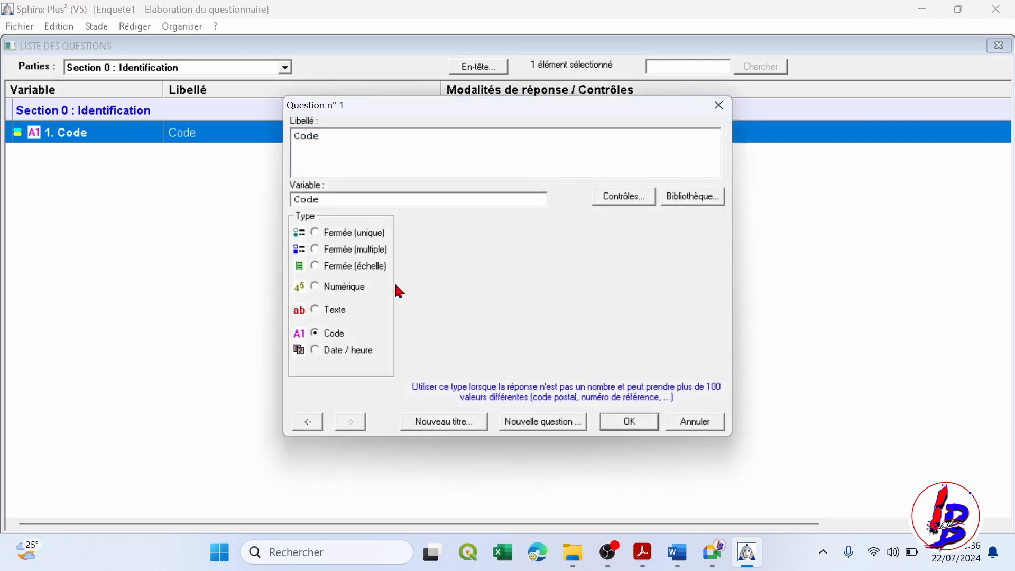
click(719, 104)
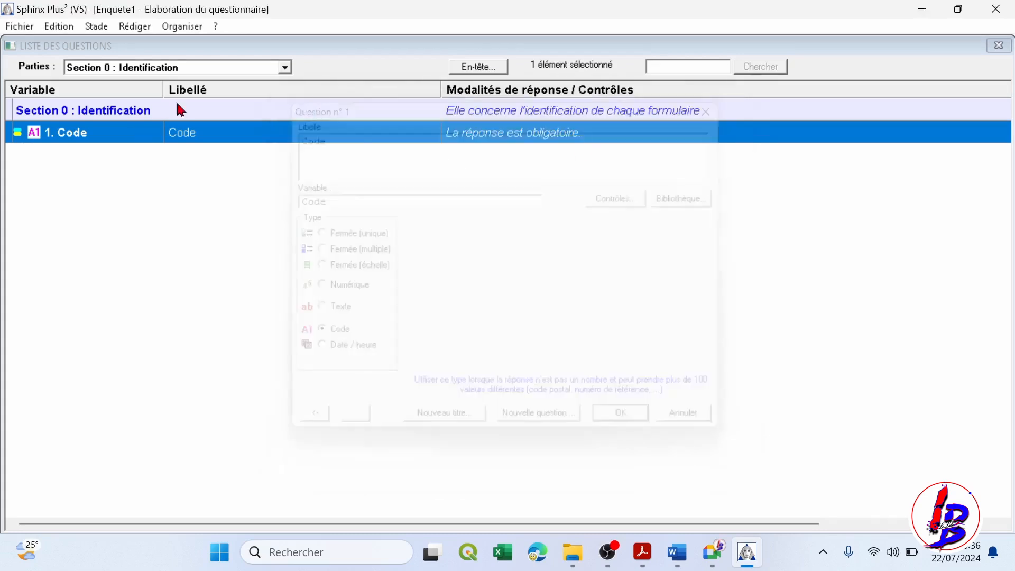
right_click(103, 136)
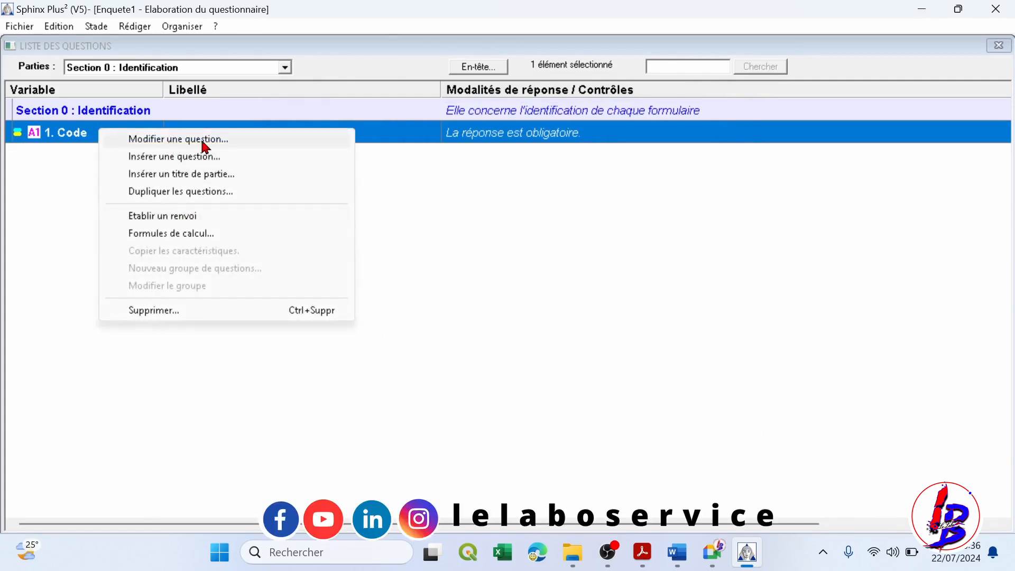
click(465, 311)
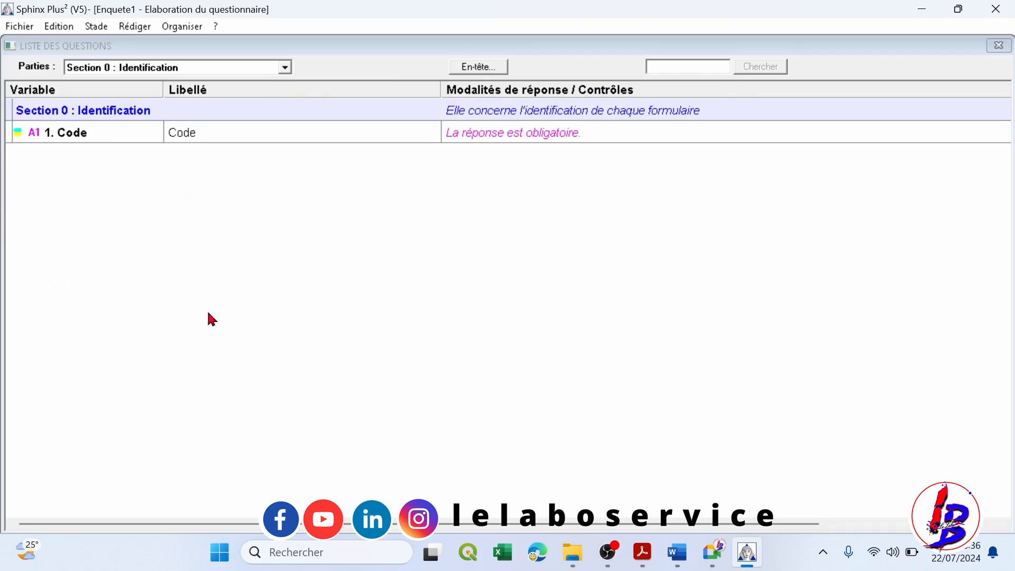
Step: Switch to Acrobat, check the Date question in Questionnaire Formulaire.pdf, and return to Sphinx Plus
click(648, 560)
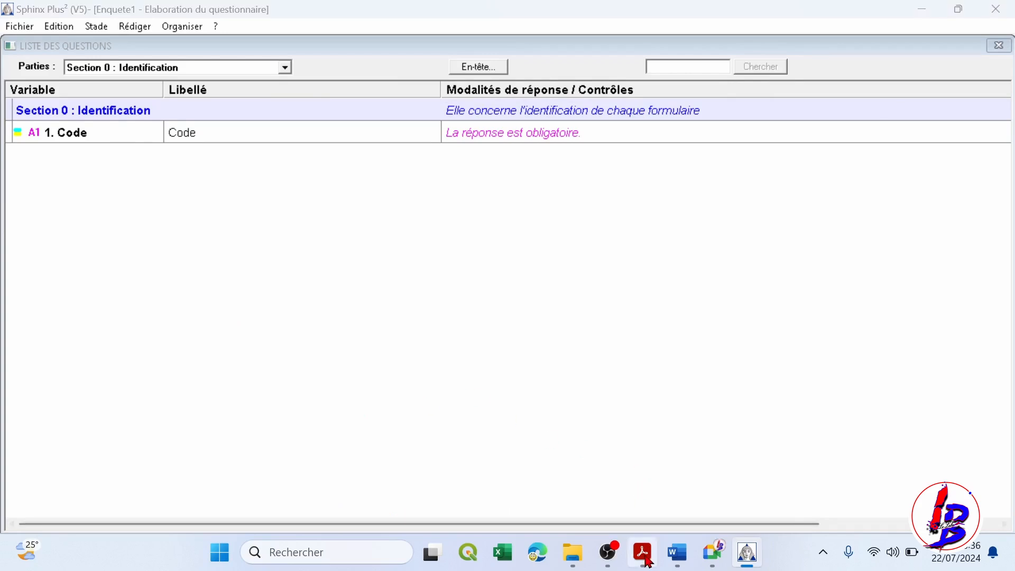
click(455, 487)
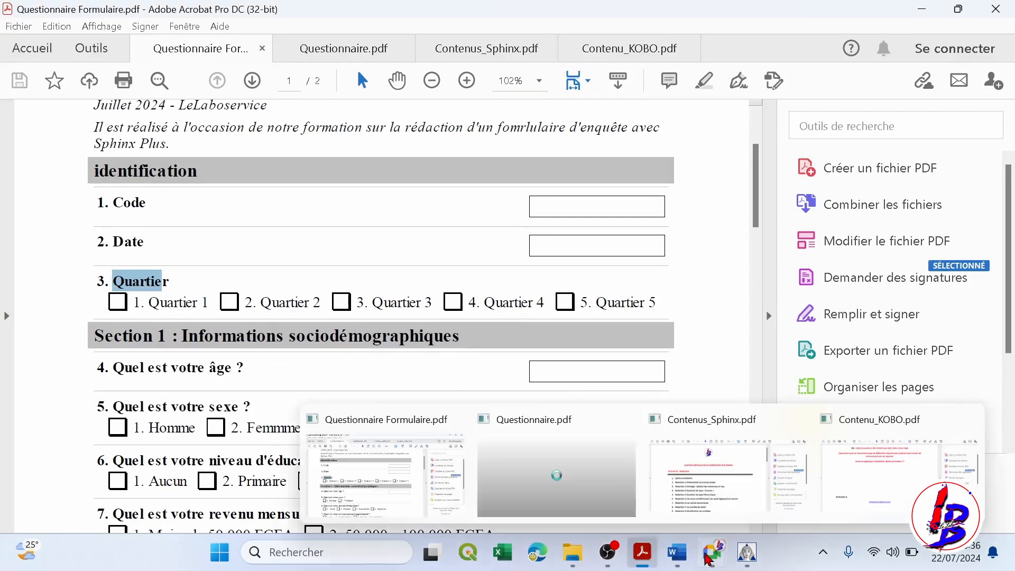
click(747, 552)
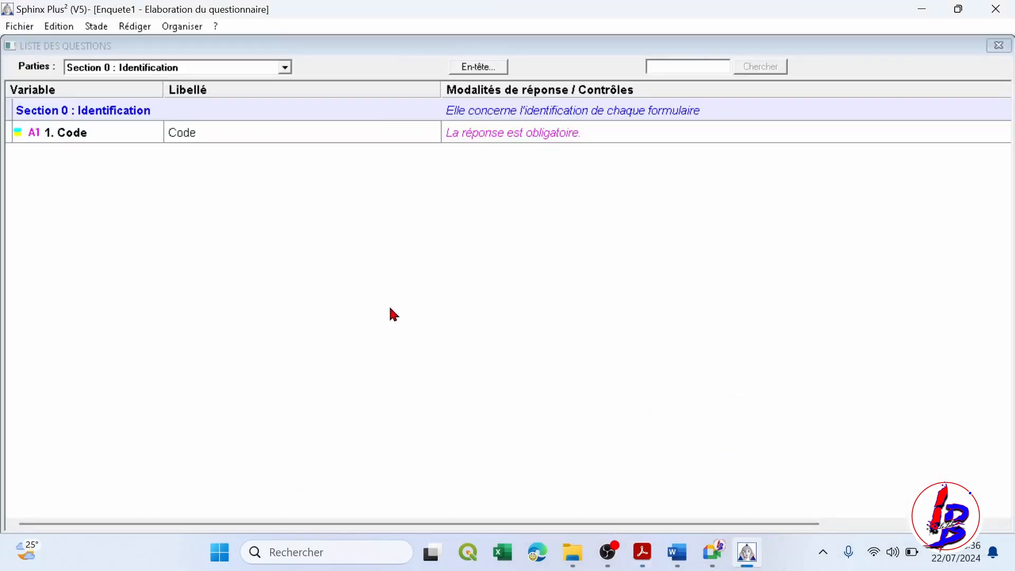
Step: Create a new question with the label "Date de collecte", the variable name "Date" and the type Date / heure
right_click(227, 263)
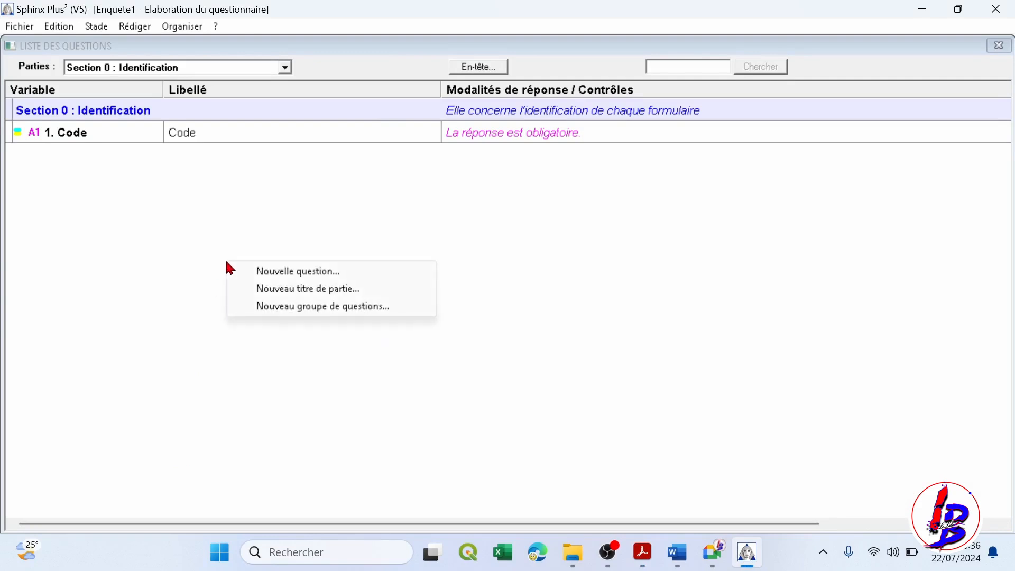
click(267, 273)
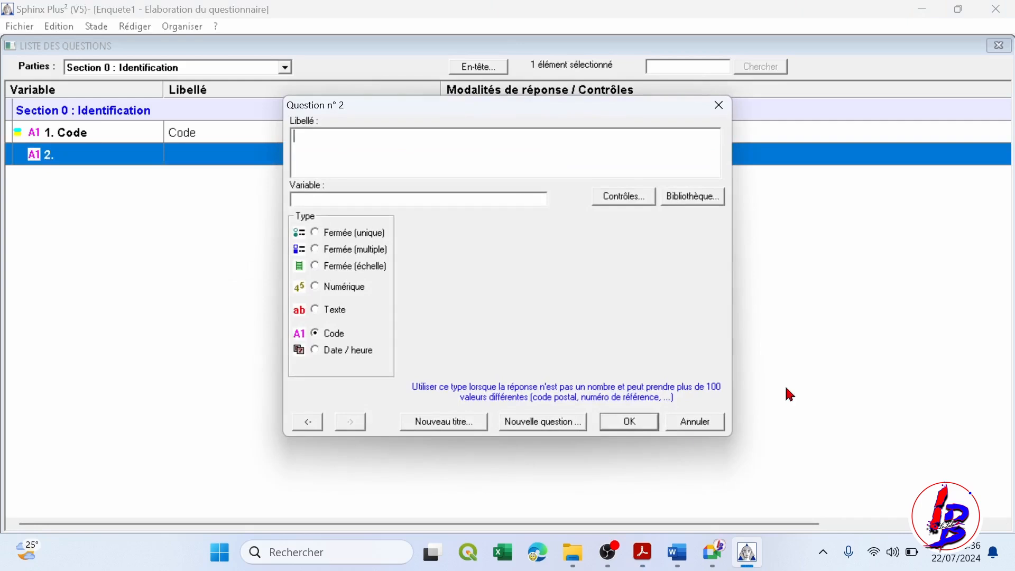
text(Date de collecte)
click(310, 197)
text(Date)
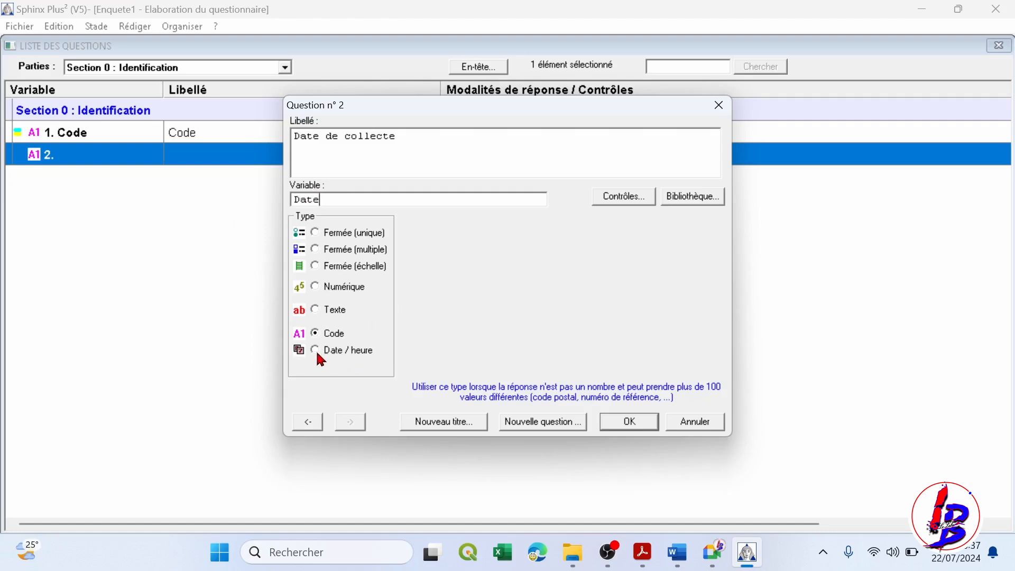
click(316, 350)
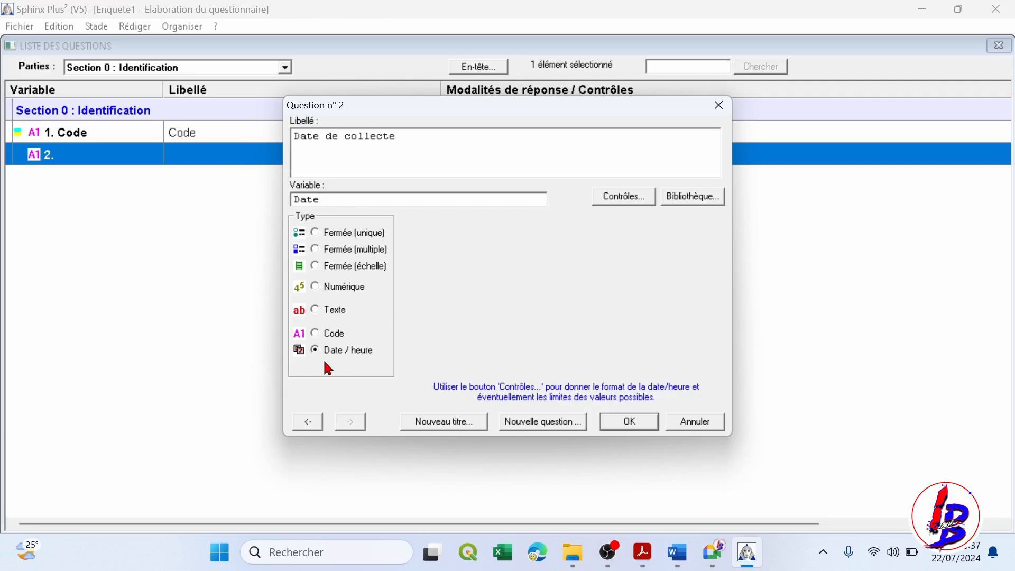
Step: Make the Date question an automatic variable of type Date/heure de saisie, keeping the full date format 22/07/2024
click(633, 199)
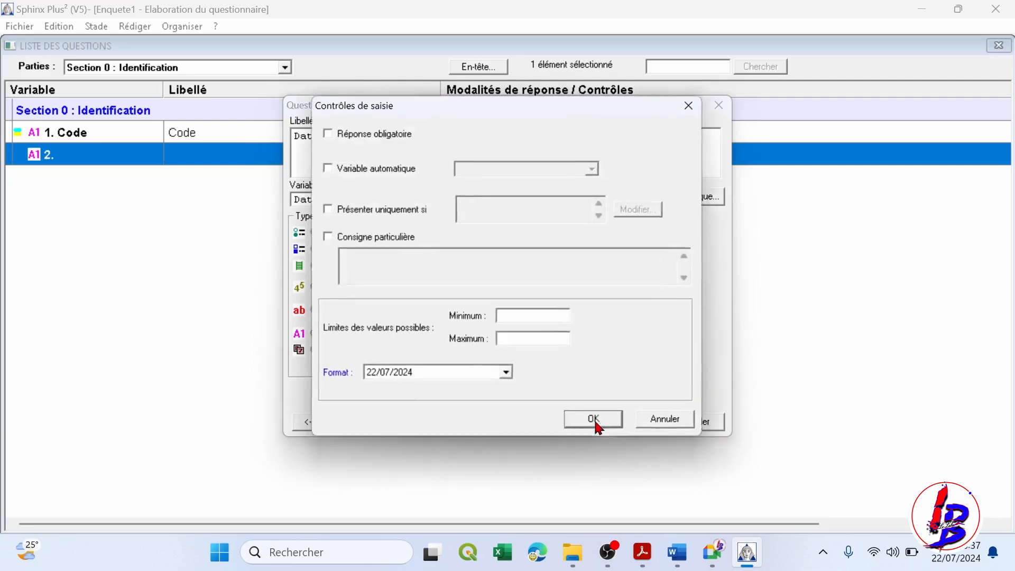
click(327, 169)
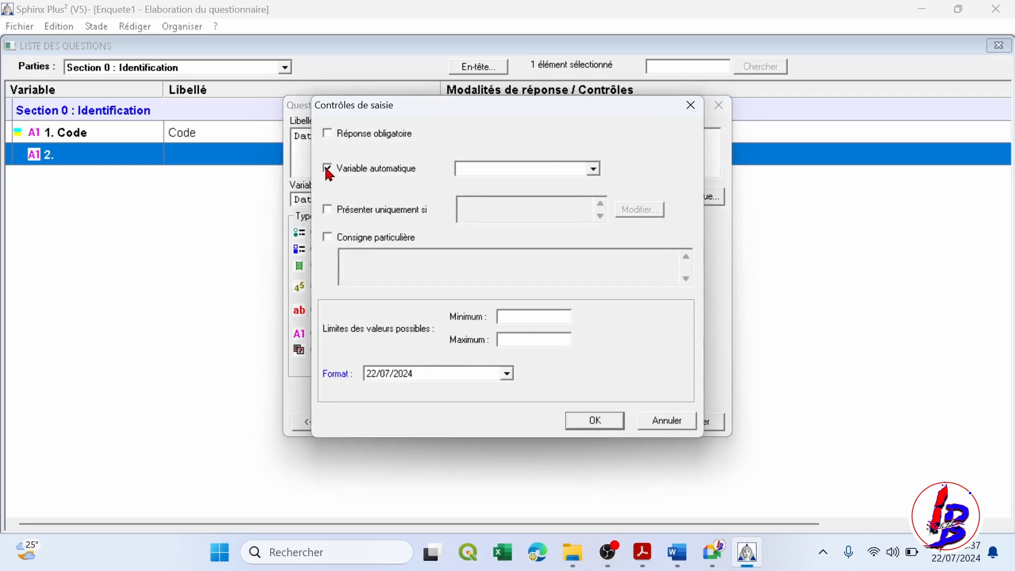
click(592, 170)
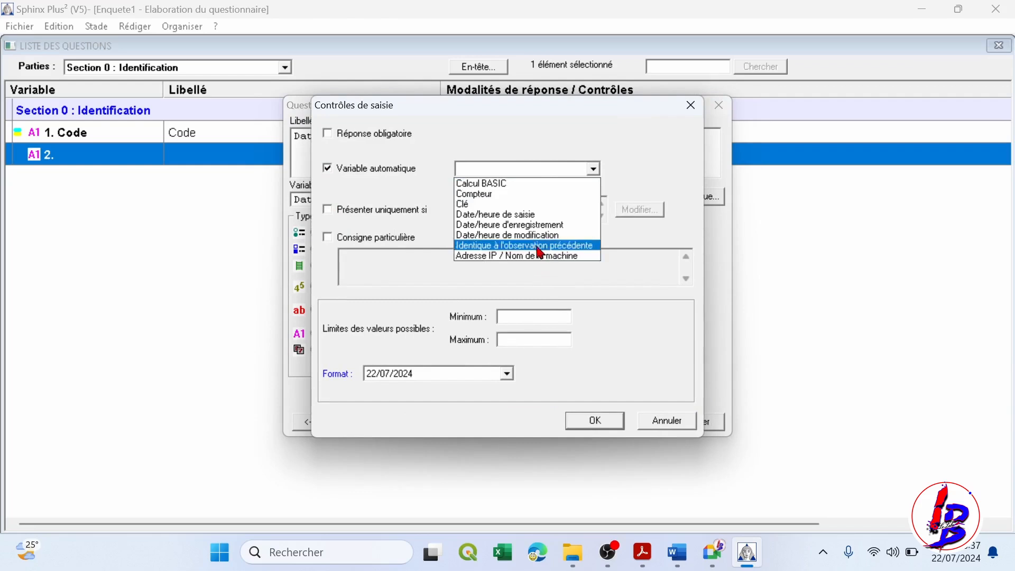
click(509, 215)
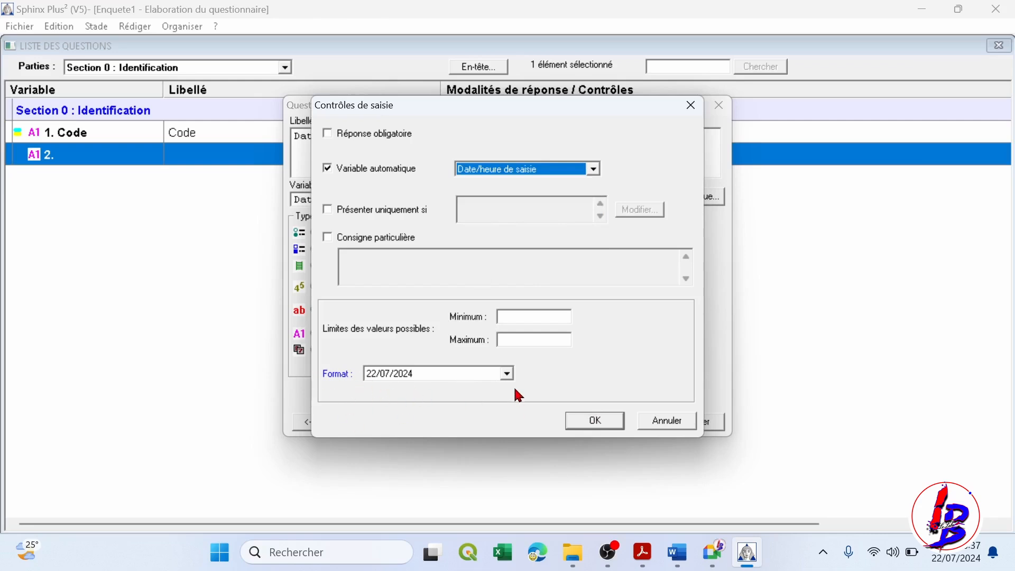
click(506, 373)
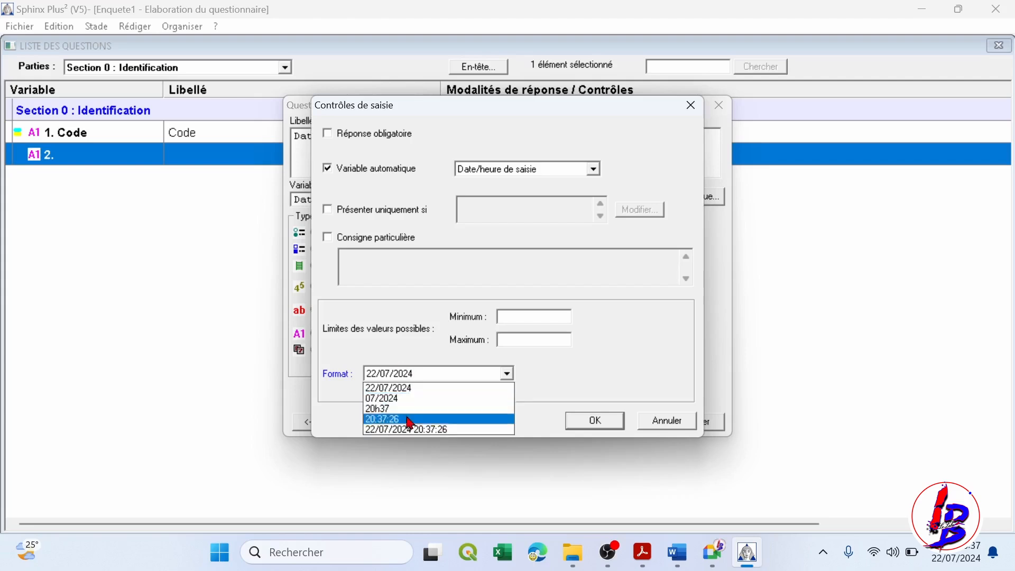
click(581, 400)
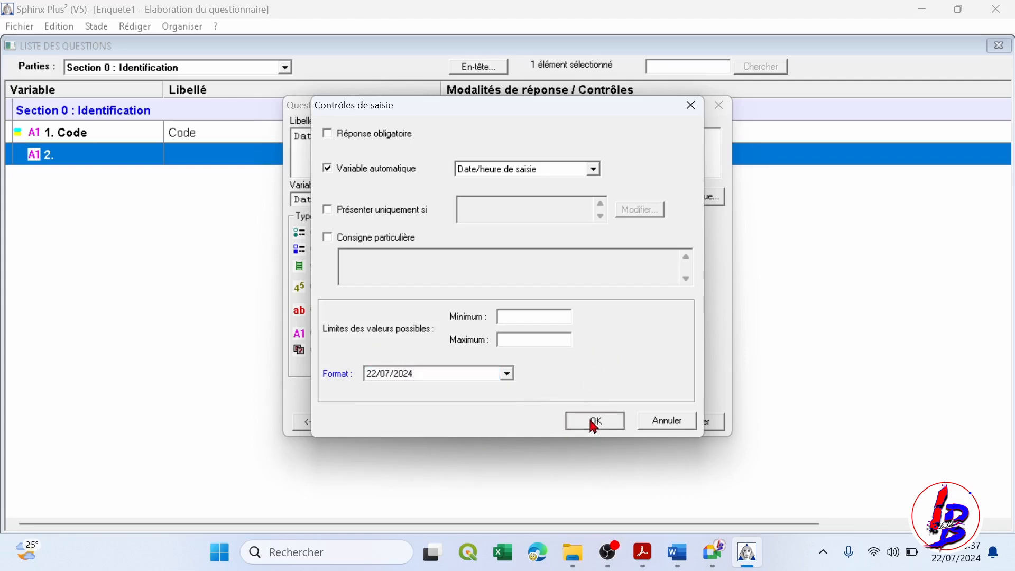
click(594, 423)
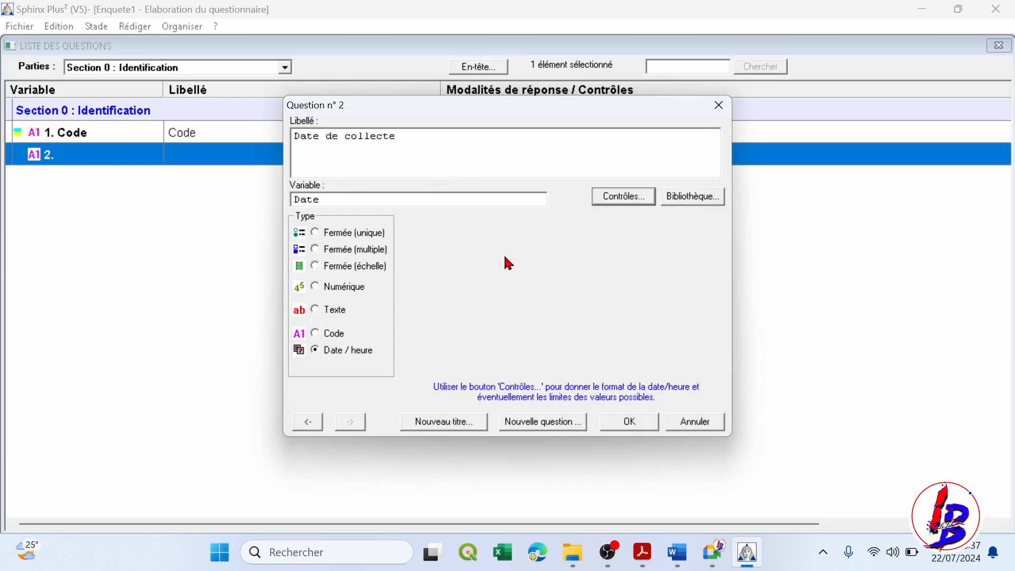
Step: Save the Date question and add another question with the label "Quartier" and the variable name "Quartier"
click(543, 421)
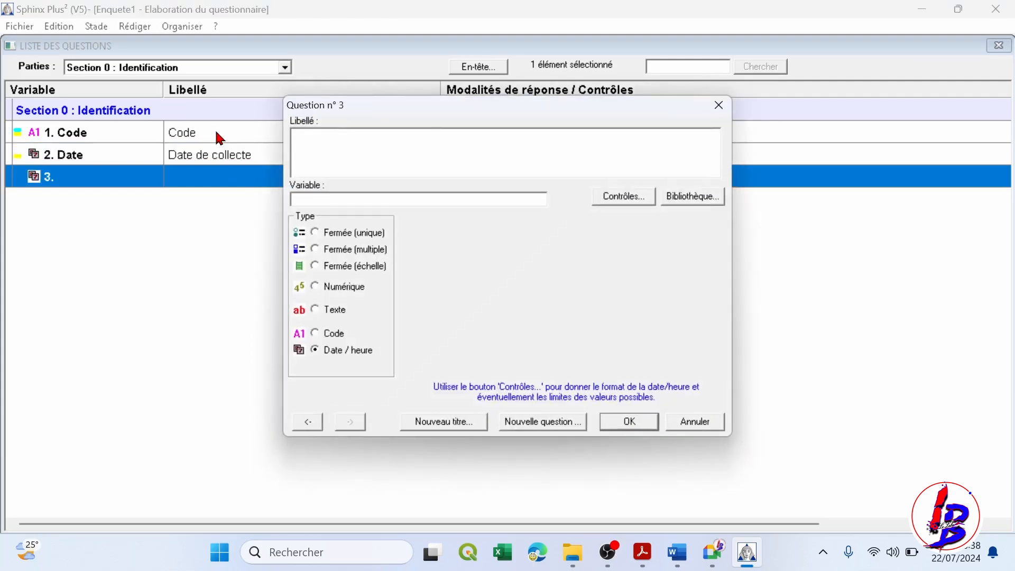
drag(429, 109, 430, 248)
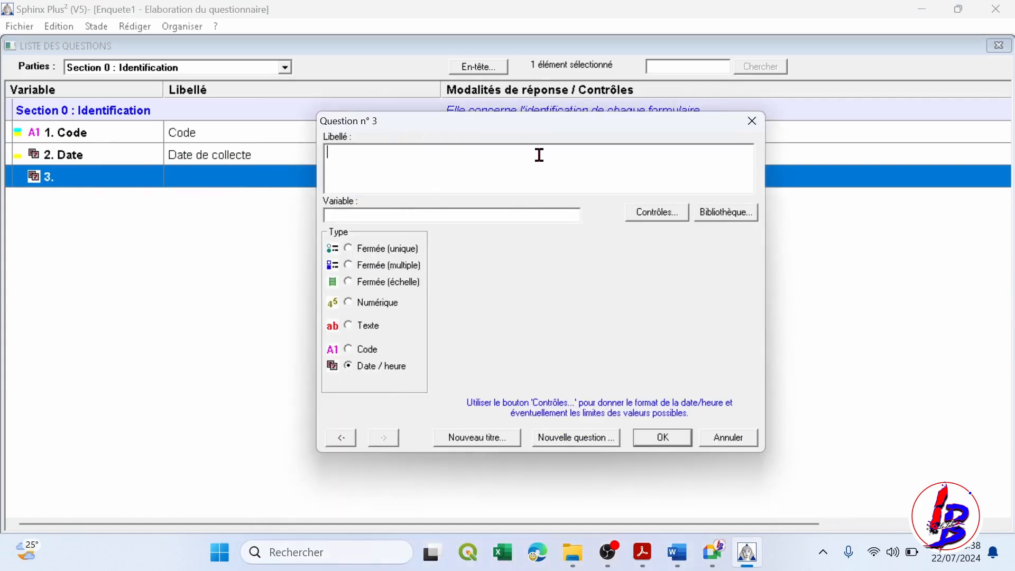
text(Quartier)
click(349, 216)
text(Quartier)
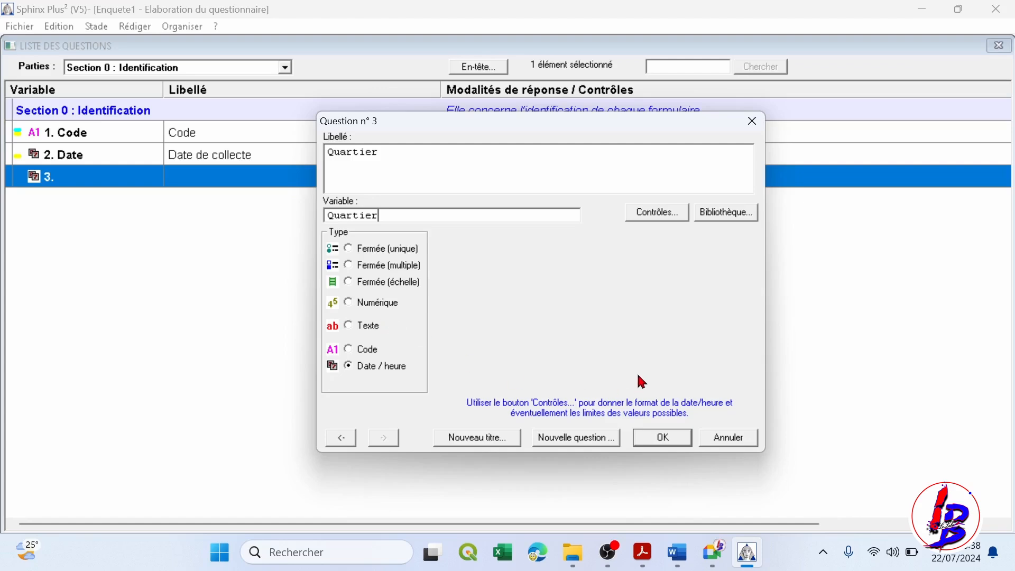
Step: Switch to Acrobat, check the Quartier question's answer options in Questionnaire Formulaire.pdf, and return to Sphinx Plus
click(655, 558)
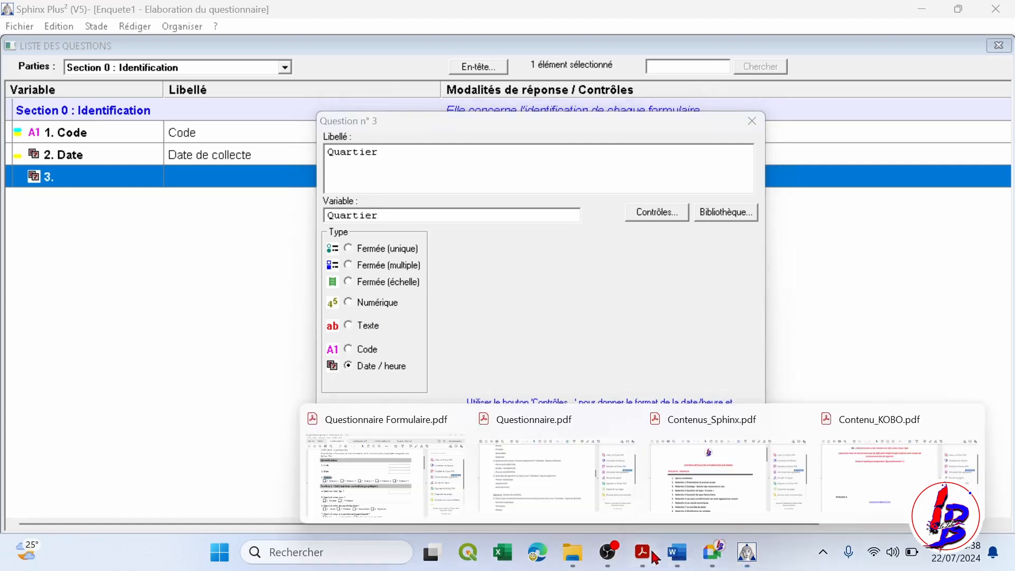
click(550, 462)
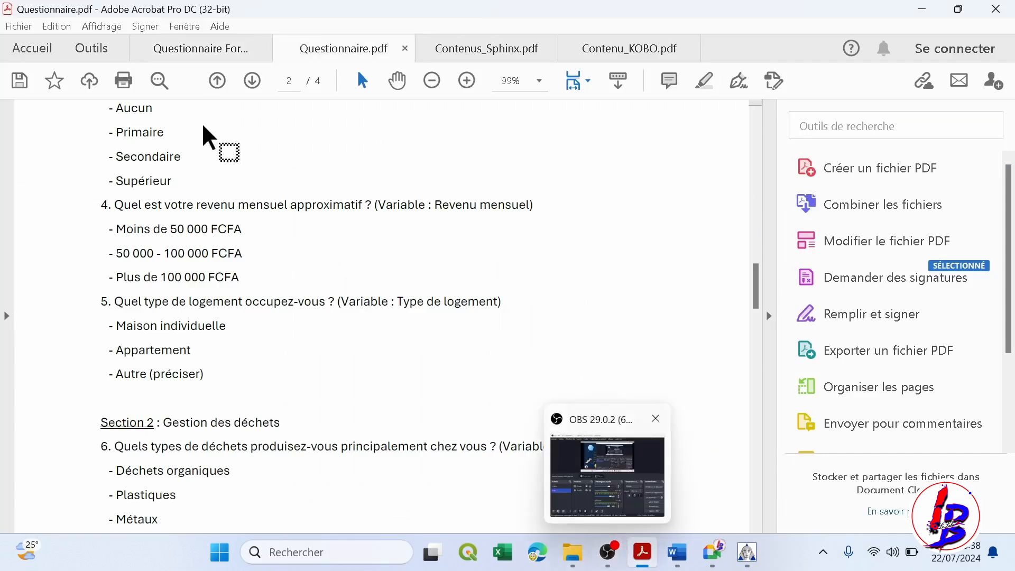
click(200, 48)
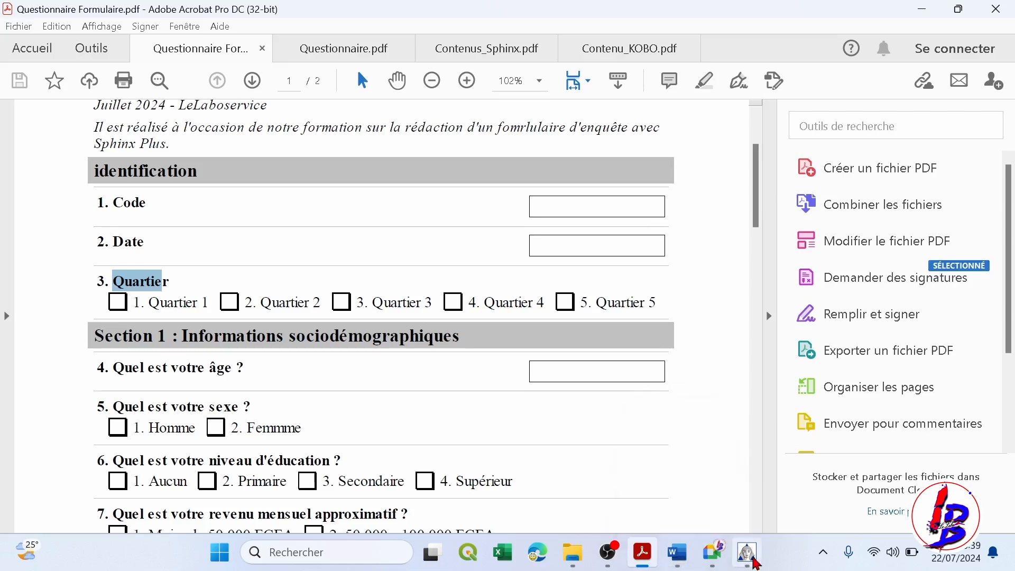
click(748, 552)
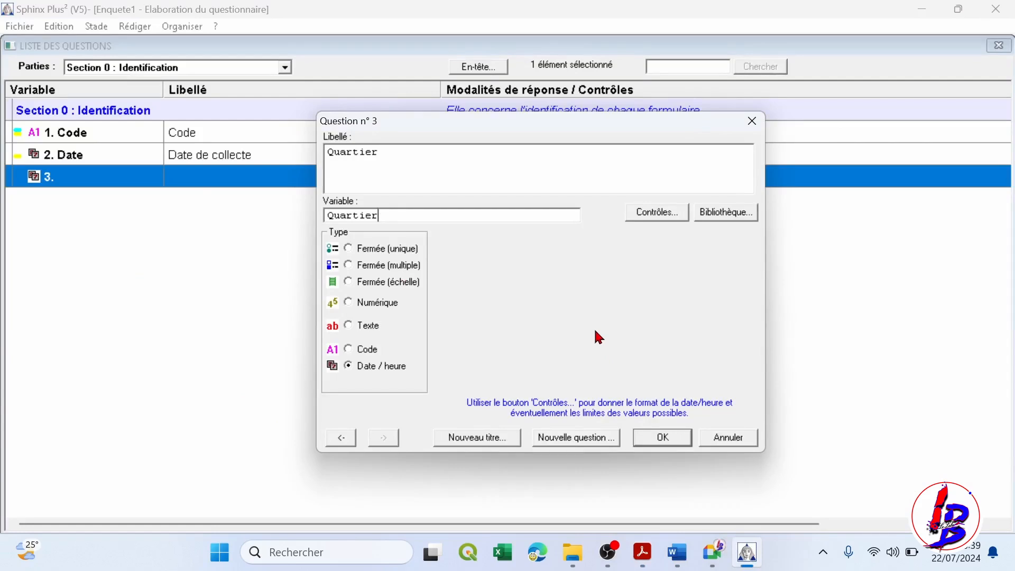
Step: Set the Quartier question's type to Fermée (unique), enter the modality "Quartier 1 ;" and save the question
click(349, 248)
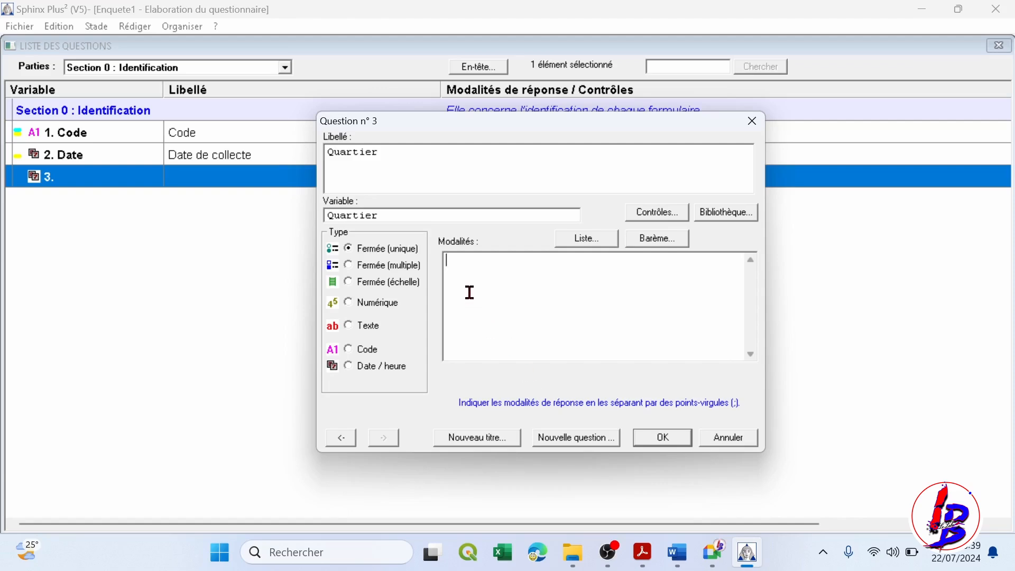
text(Quartier 1)
text(;)
click(687, 434)
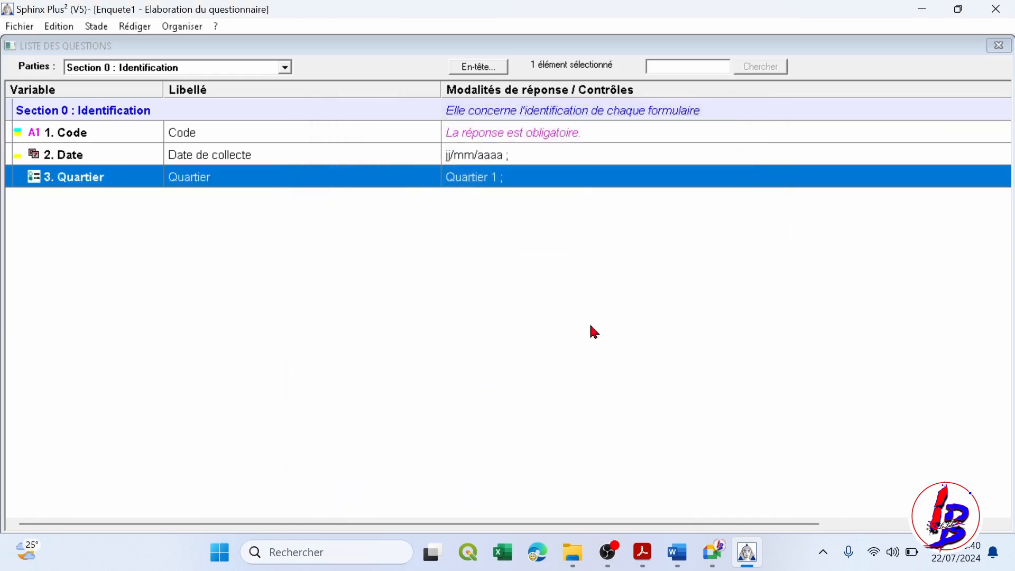
Step: Reopen the Quartier question and add the modalities "Quartier 2" and "Quartier 3", separated by semicolons
double_click(529, 177)
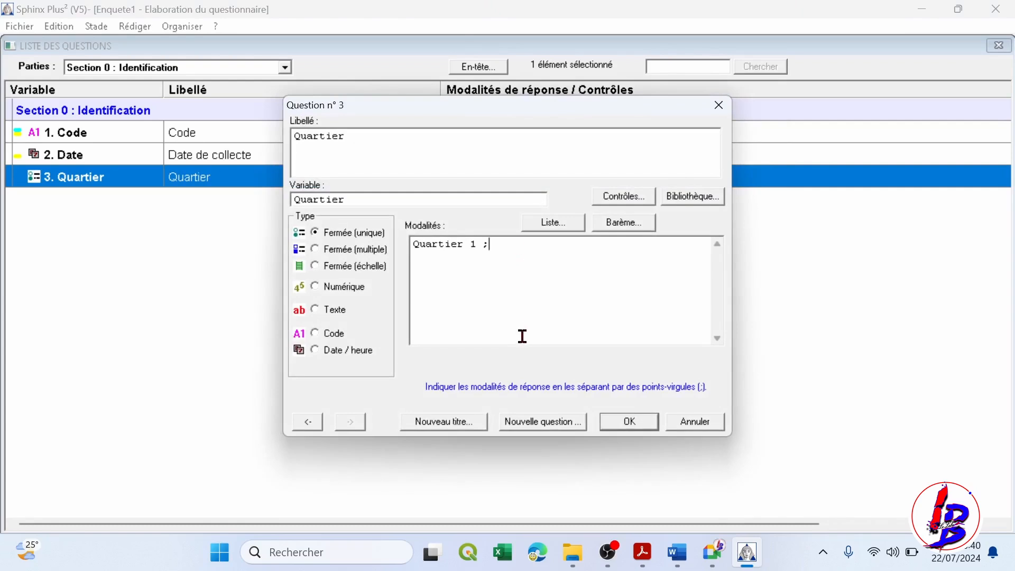
text(Quartier 2)
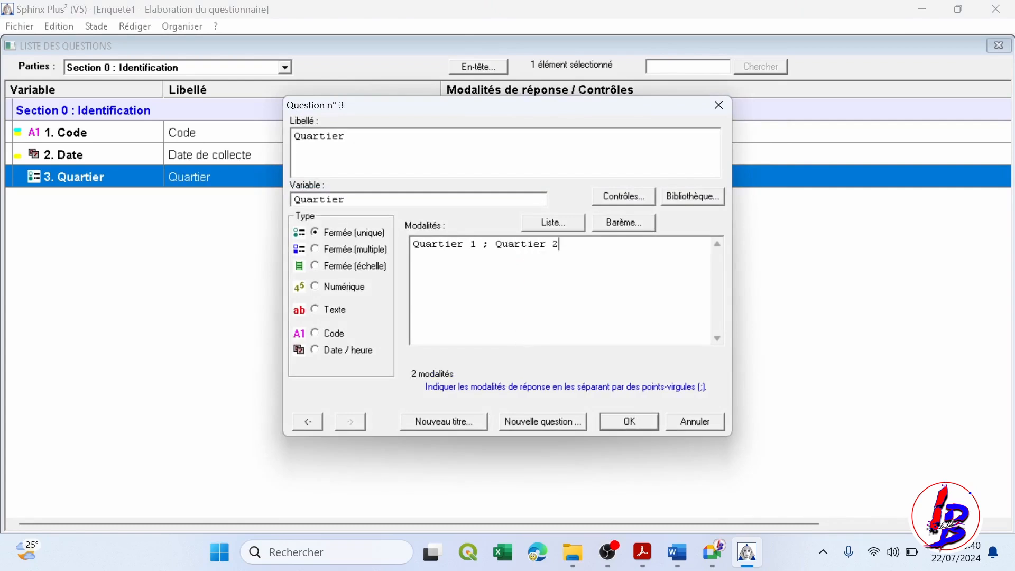
text(,)
key(BackSpace)
text(; Quartier 3)
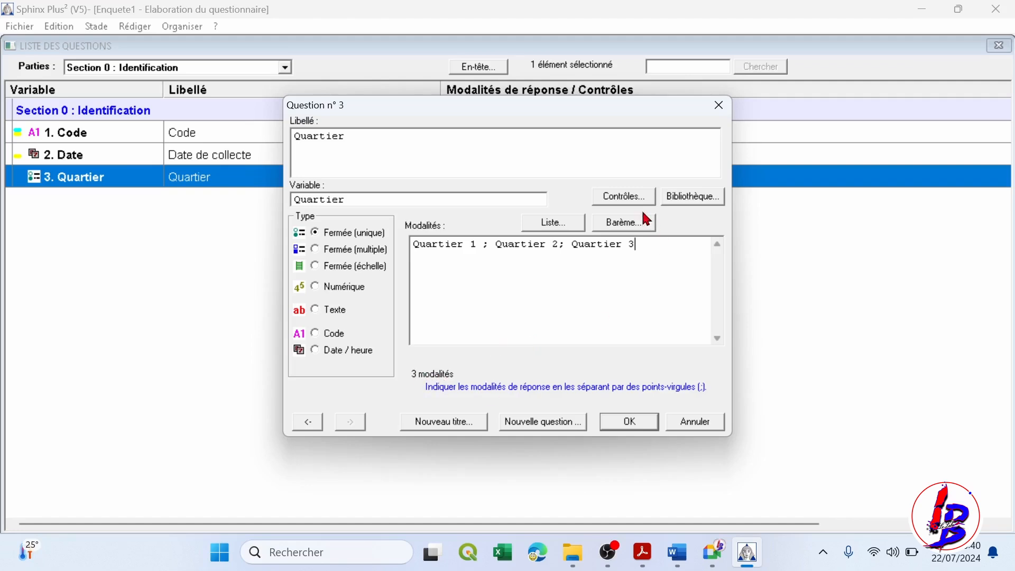
Step: Re-enter the semicolon between the modalities Quartier 2 and Quartier 3, then save the Quartier question
click(568, 243)
key(BackSpace)
text(,)
key(BackSpace)
drag(500, 244, 631, 253)
click(631, 253)
click(559, 245)
text(;)
click(630, 422)
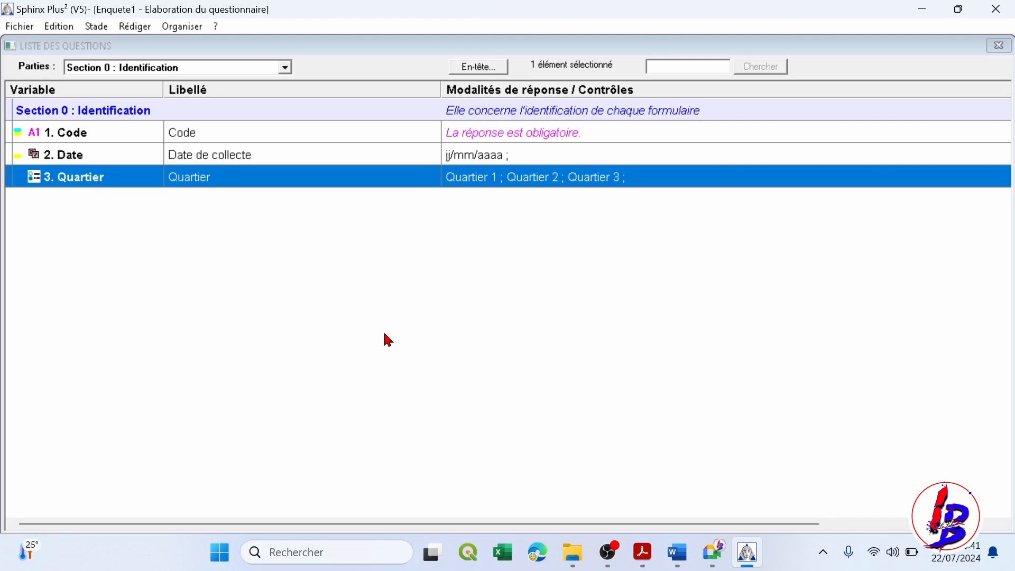
Step: Review the list of questions in the questionnaire structure and close it
key(F3)
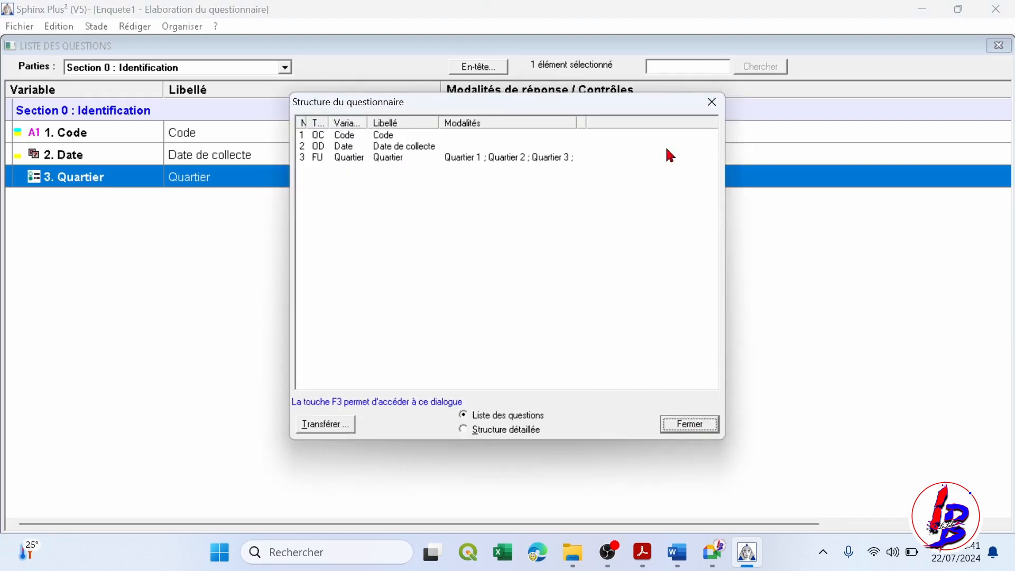
click(712, 102)
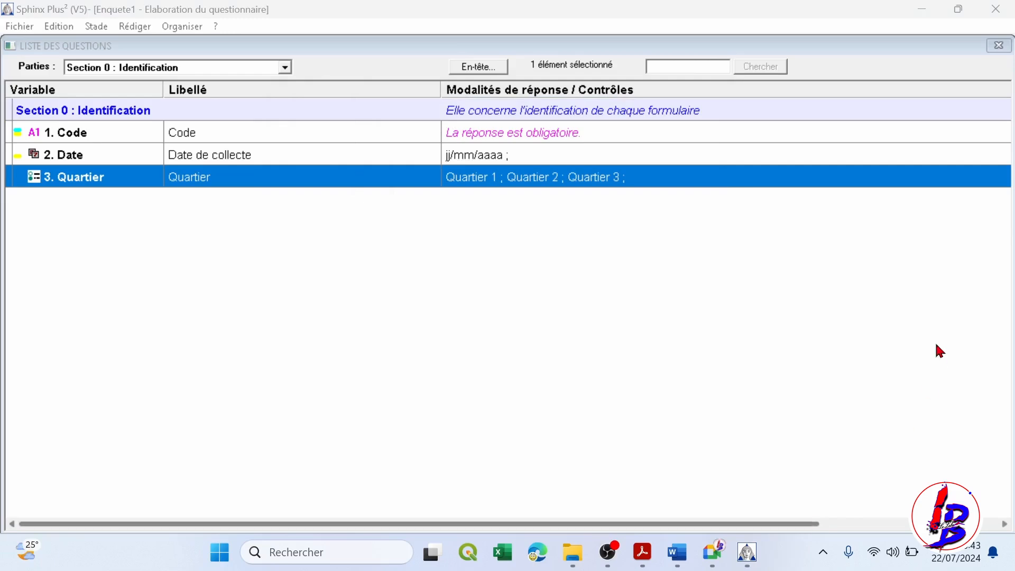
Step: Create a new questionnaire part after the Quartier question with the title "Section 1 : Informations sociodémographique"
right_click(193, 318)
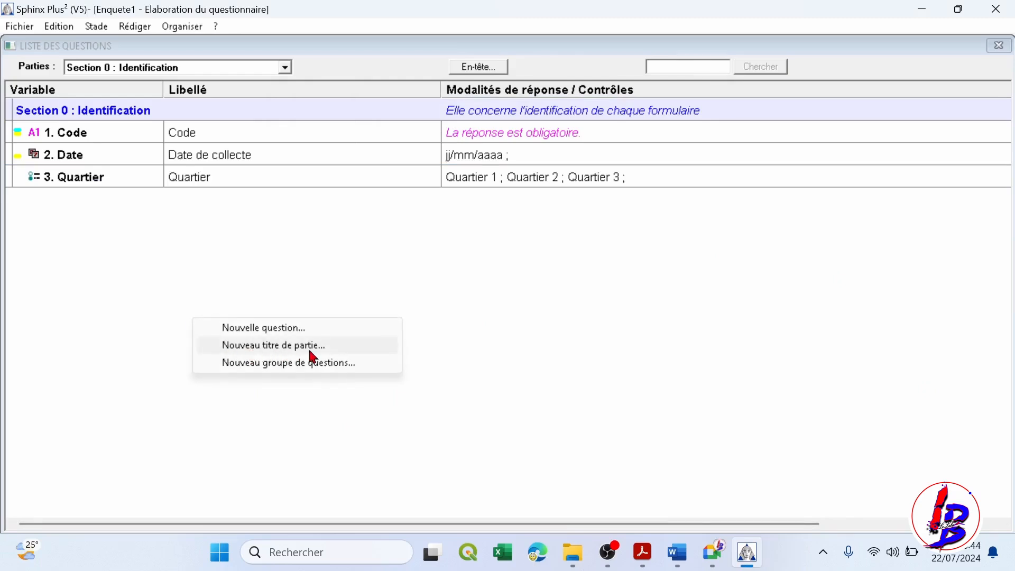
click(307, 445)
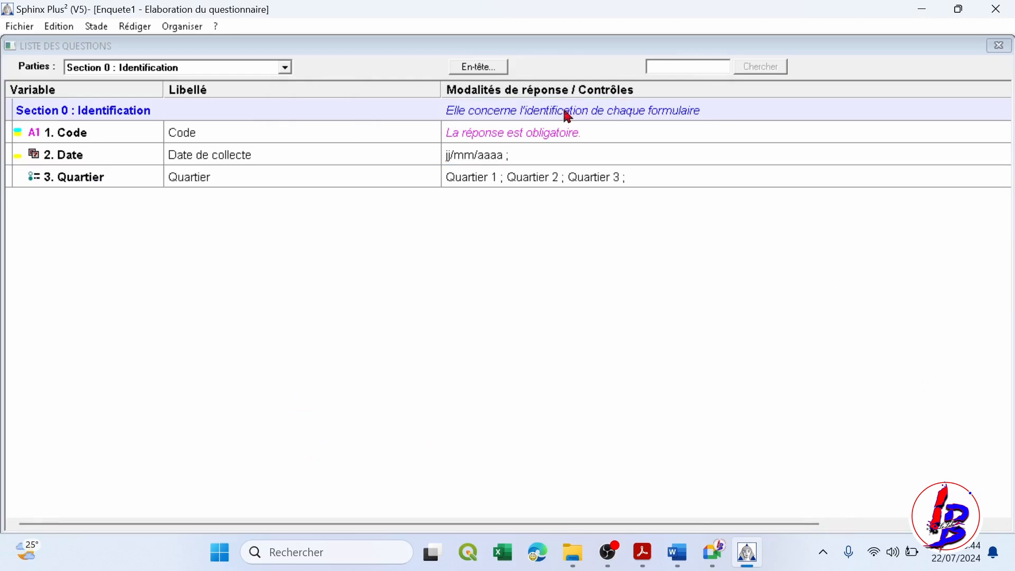
click(181, 29)
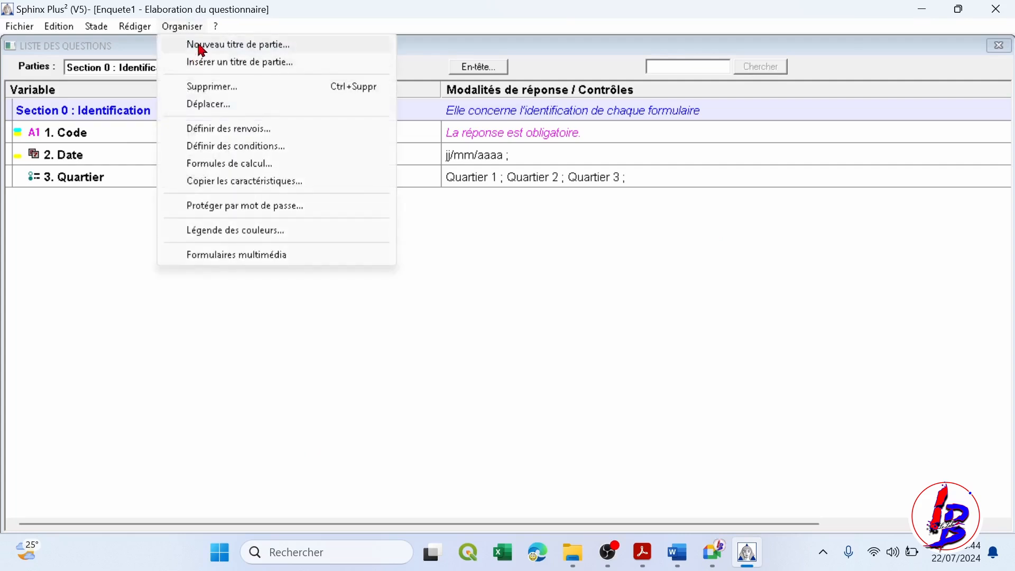
click(271, 49)
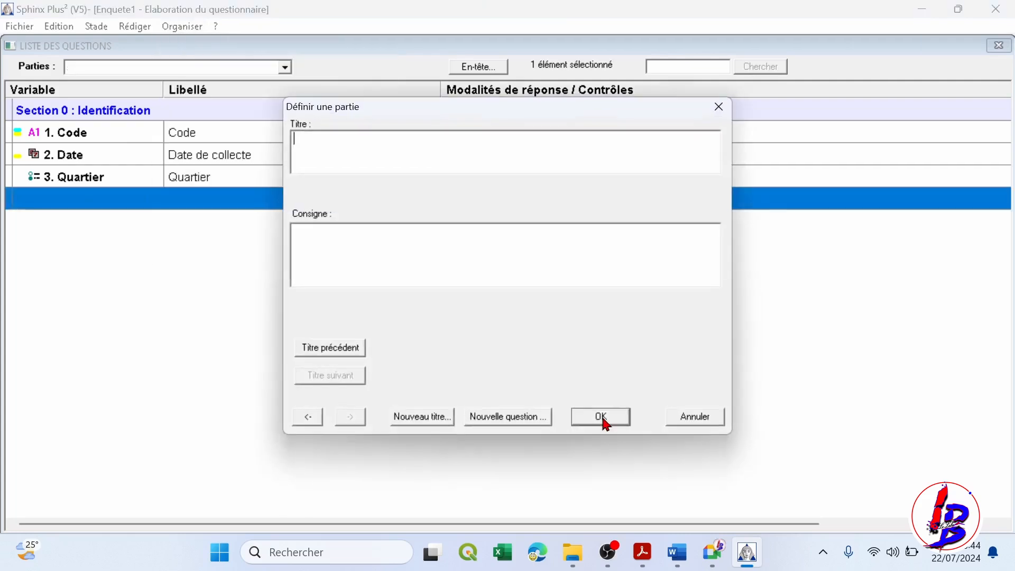
text(Section 1)
click(338, 252)
click(376, 139)
text(: Infosrtions )
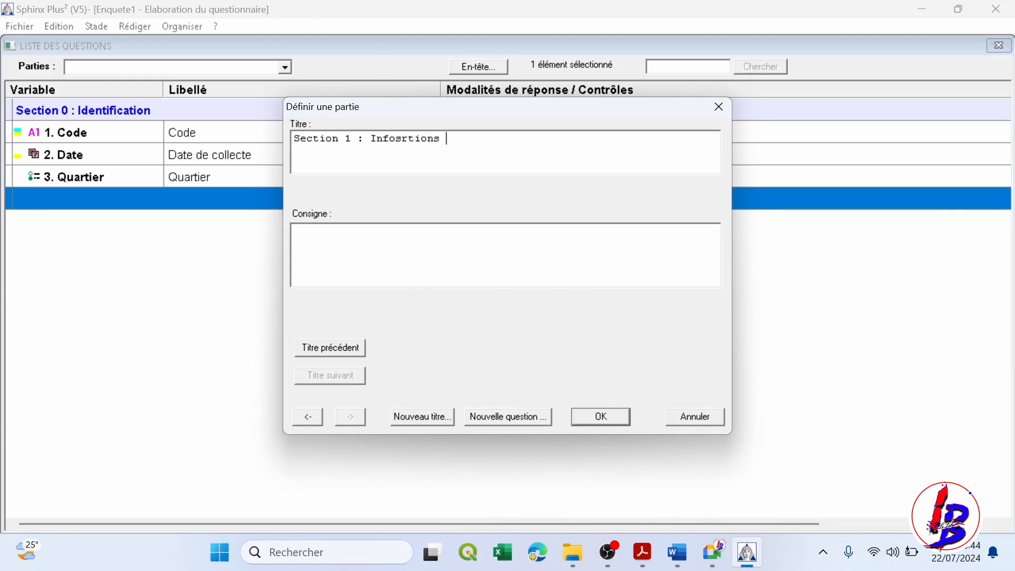
text(sociodémographique)
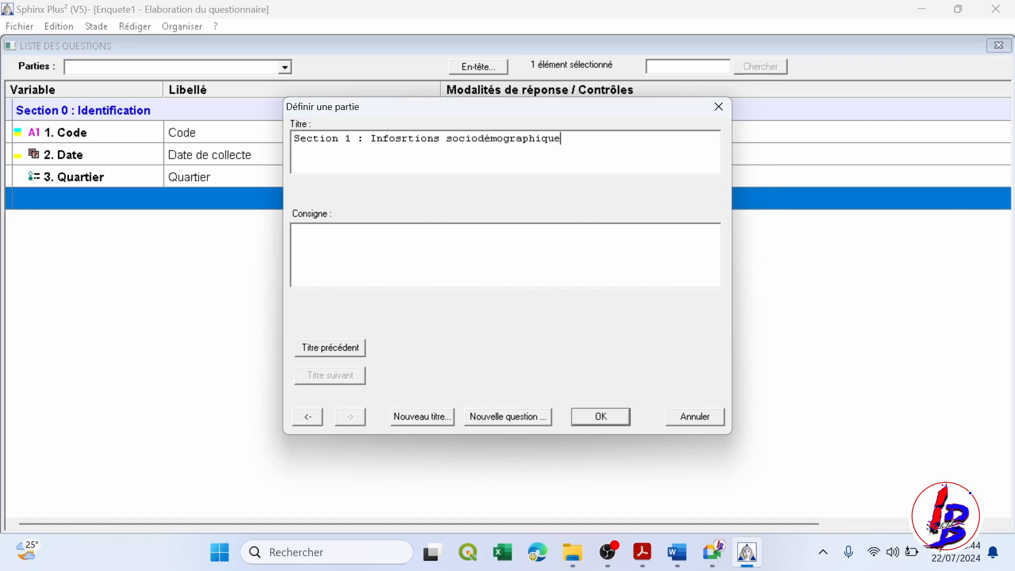
click(401, 137)
key(BackSpace)
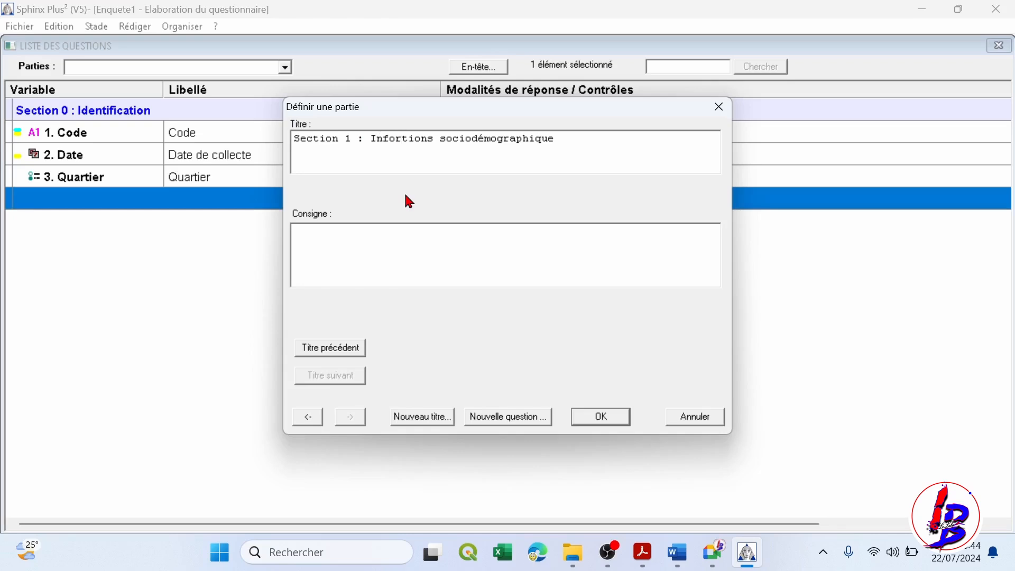
key(Right)
text(ma)
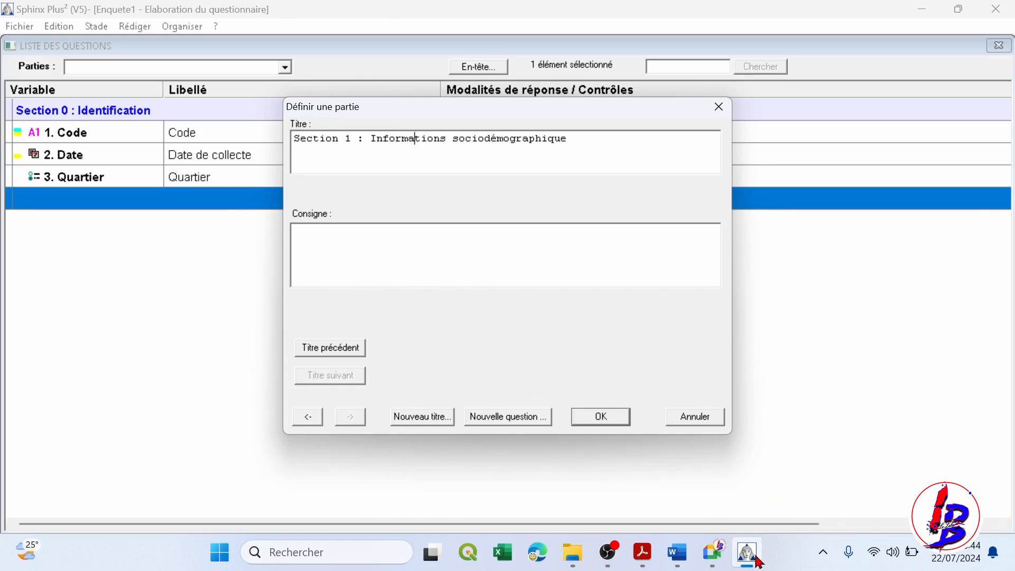
Step: Switch to the Google Meet call to check the chat messages and return to Sphinx Plus
mouse_move(763, 565)
click(788, 562)
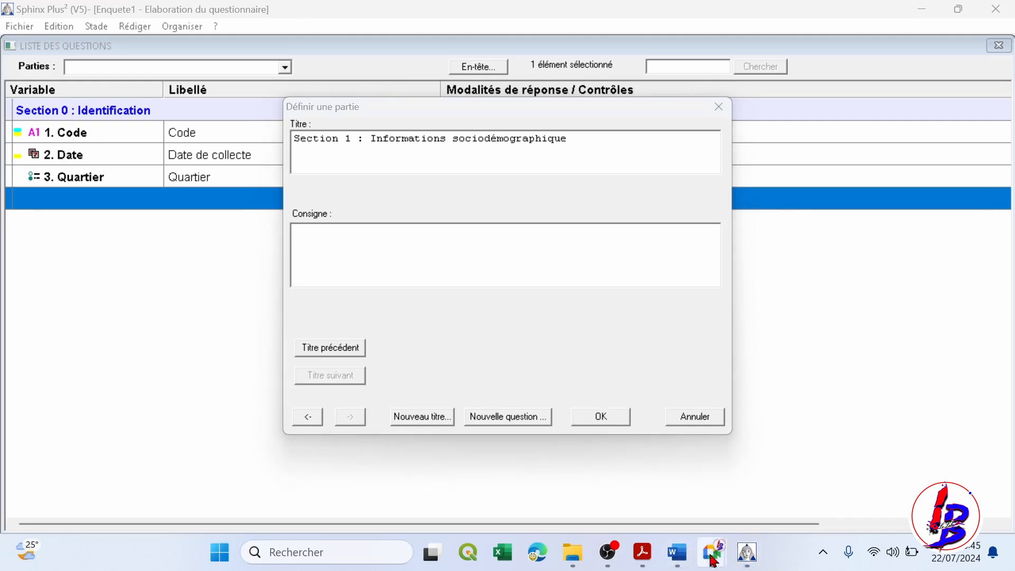
mouse_move(713, 553)
click(673, 471)
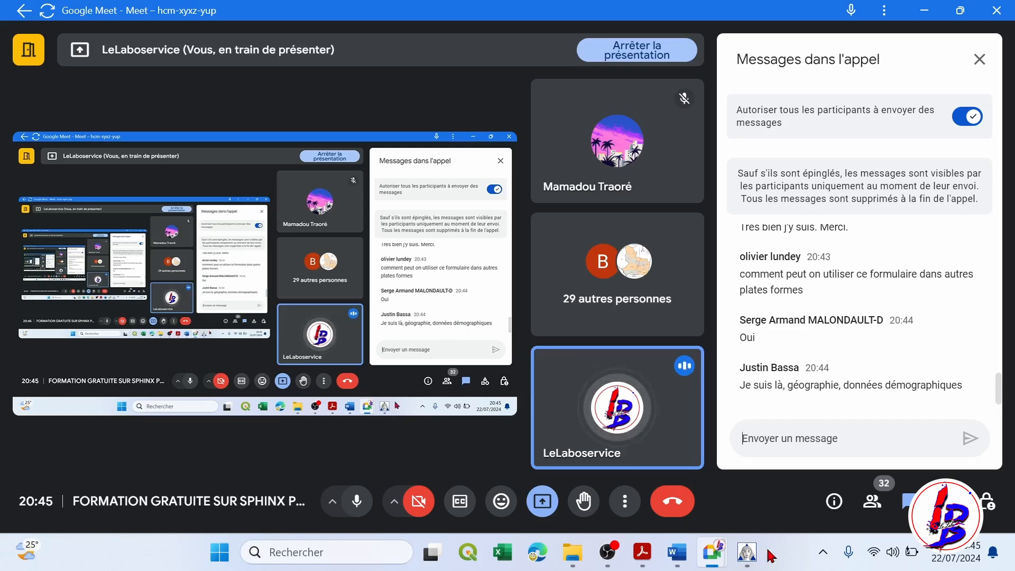
click(749, 555)
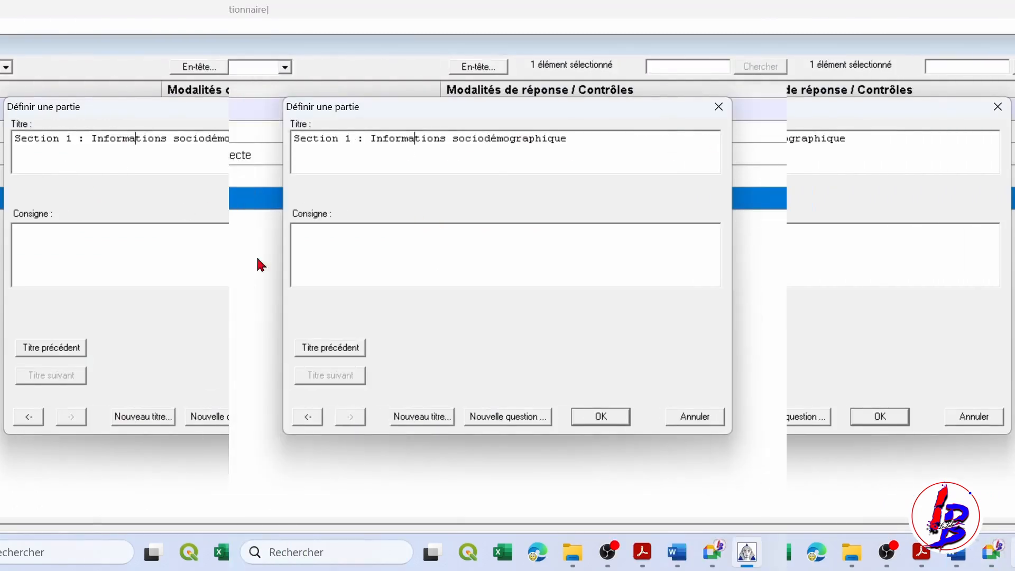
Step: Make the last word of the Section 1 title plural, "sociodémographiques"
click(303, 240)
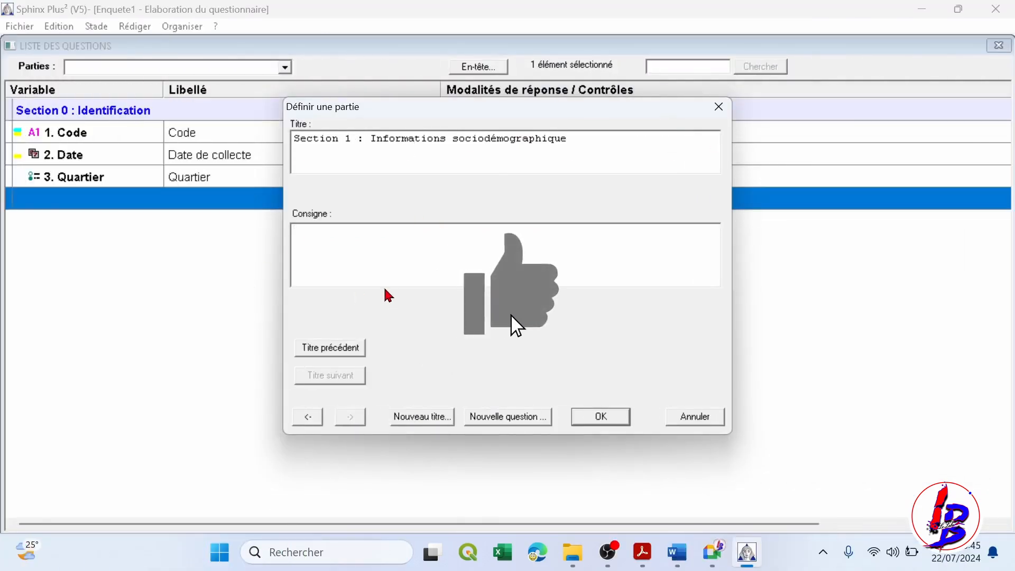
click(583, 140)
drag(583, 140, 428, 149)
click(597, 171)
text(s)
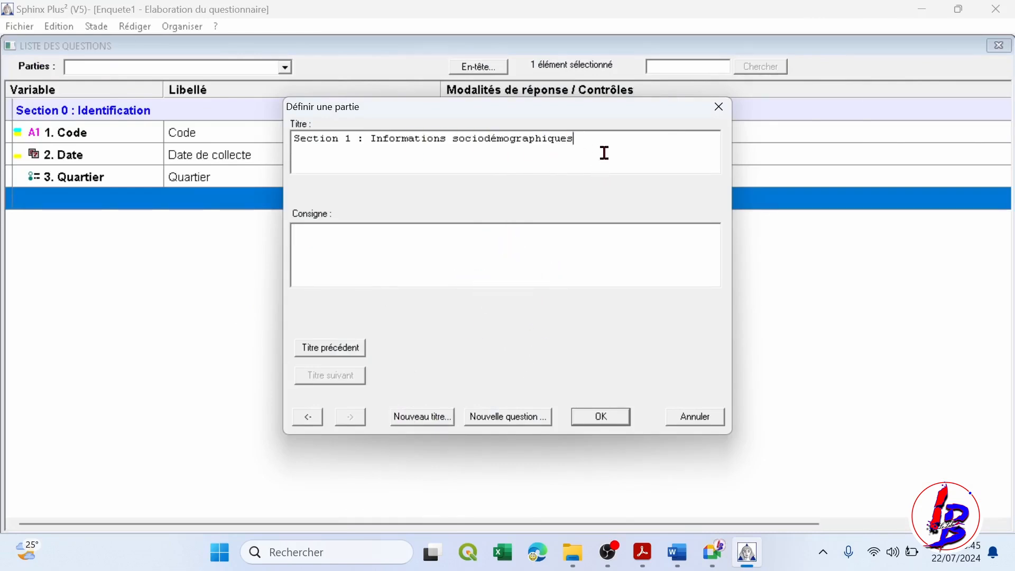
Step: Copy "Informations sociodémographiques" from the title into the part's Consigne and save the part
mouse_move(587, 146)
mouse_down()
mouse_move(376, 143)
mouse_move(596, 145)
mouse_up()
key(ctrl+c)
click(376, 142)
click(406, 248)
key(ctrl+v)
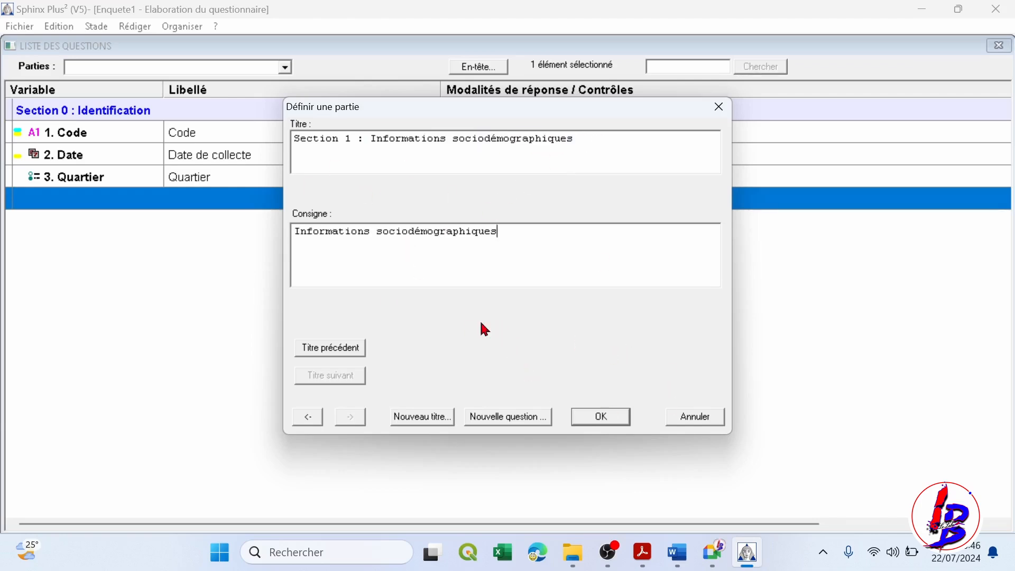
click(603, 418)
Step: Place Sphinx Plus side by side with questionnaire.docx in Word, showing the Section 1 questions
key(super+Right)
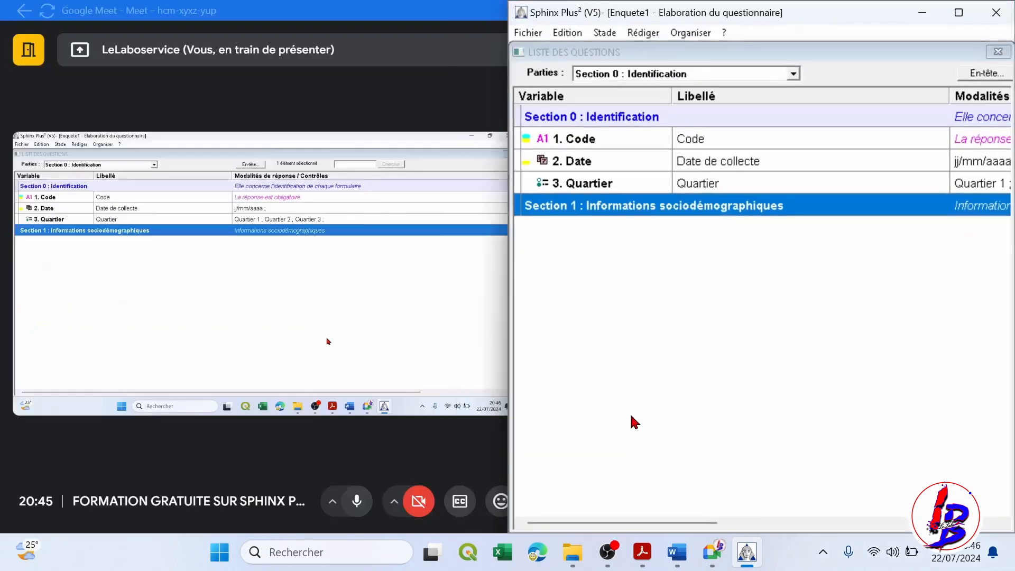
click(678, 552)
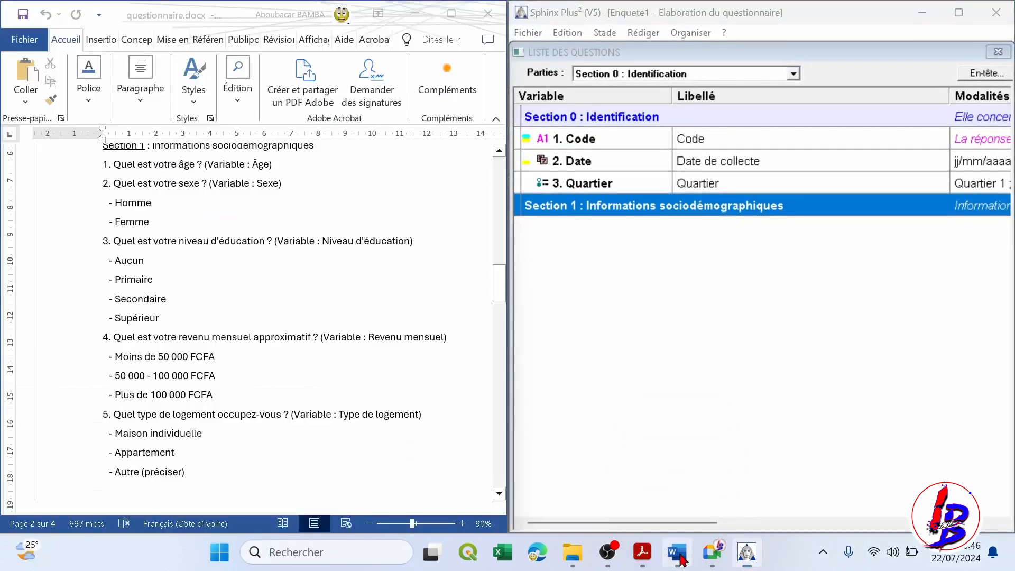
scroll(338, 383, up, 8)
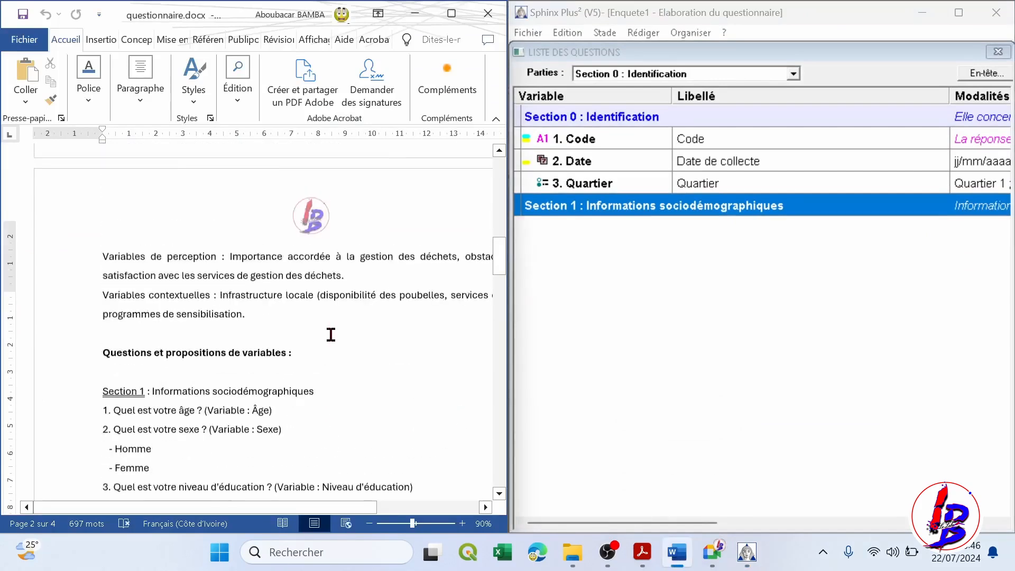
scroll(330, 345, down, 5)
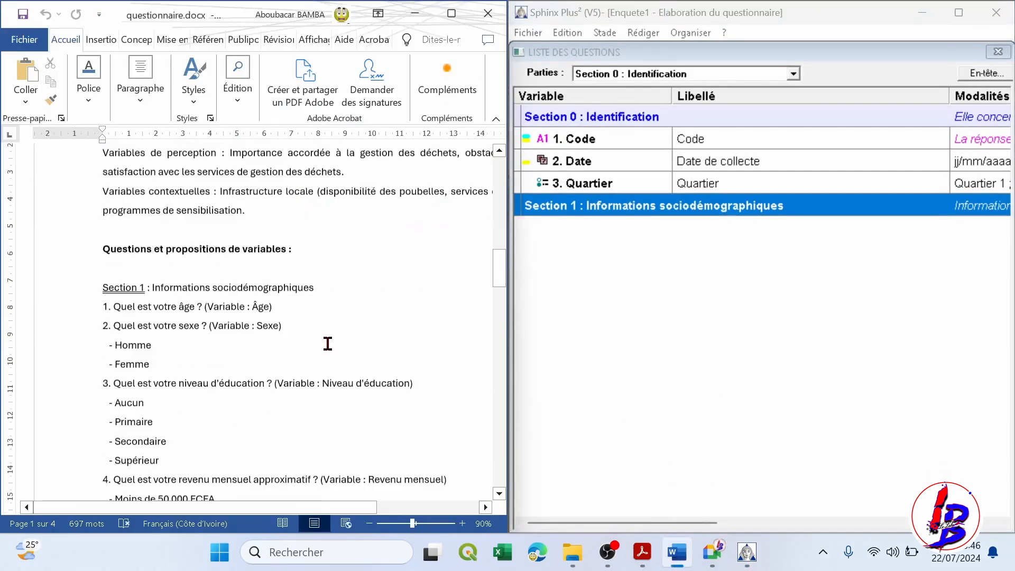
scroll(239, 310, down, 1)
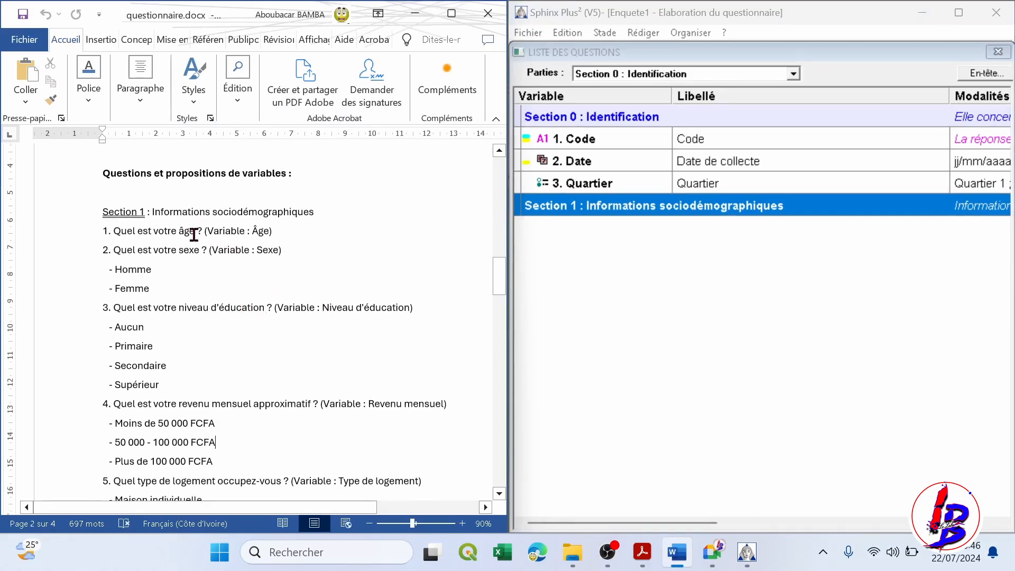
Step: Examine the Section 1 questions on age, sex, education level, monthly income and housing type in the Word document
drag(197, 232, 138, 234)
drag(202, 253, 104, 252)
click(381, 323)
drag(268, 310, 150, 309)
scroll(238, 370, down, 2)
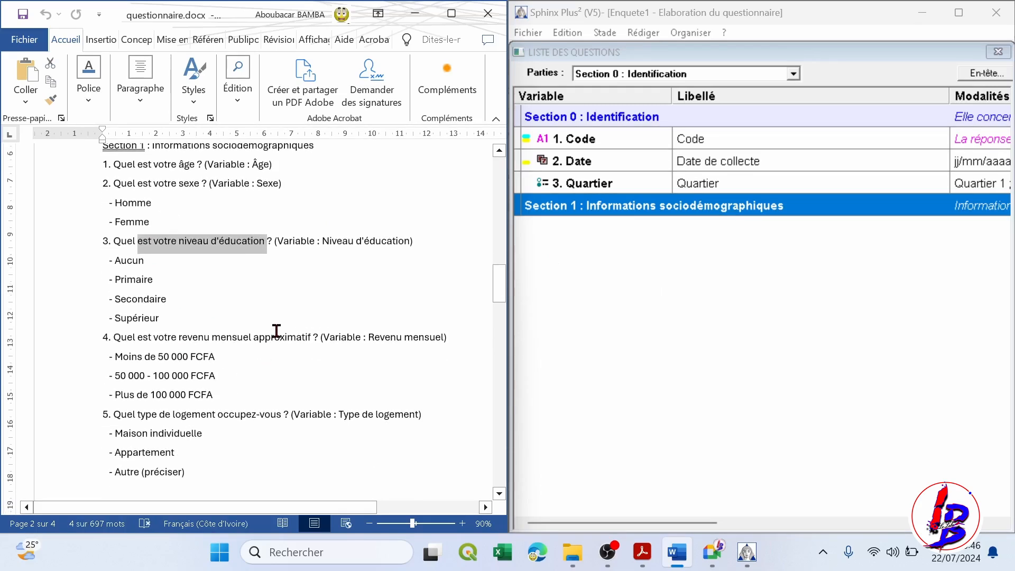
drag(313, 338, 115, 319)
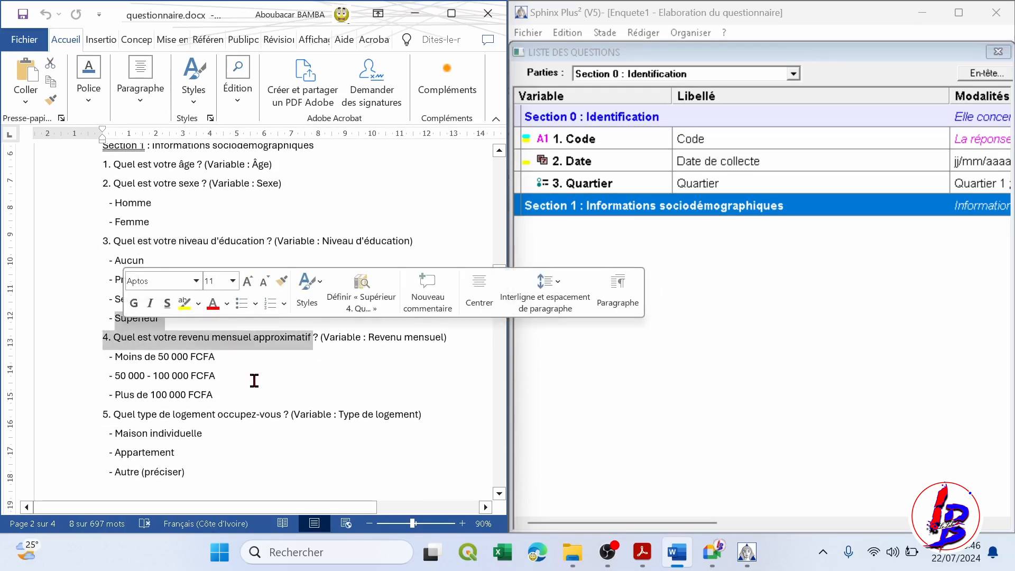
click(254, 379)
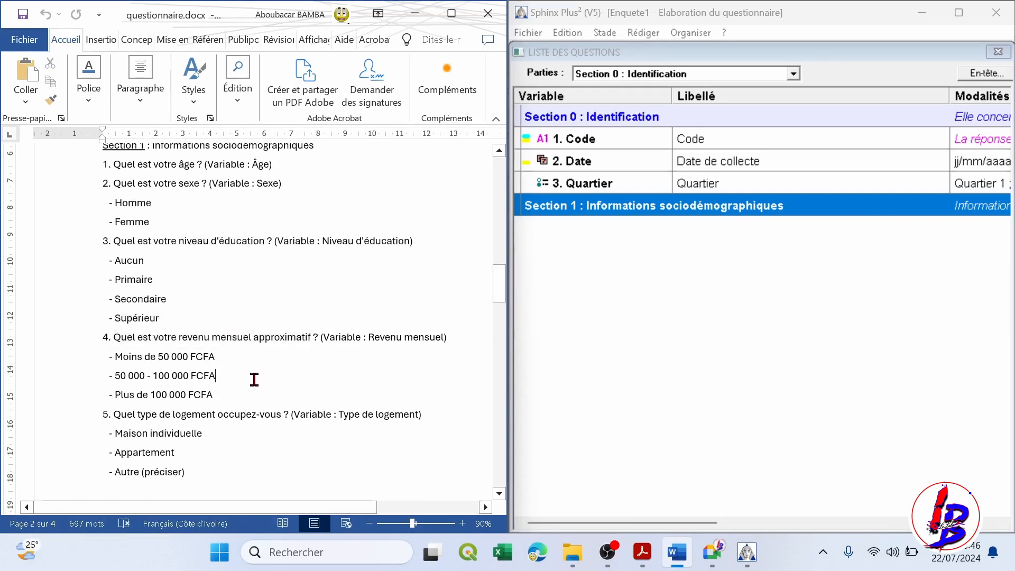
scroll(255, 380, down, 2)
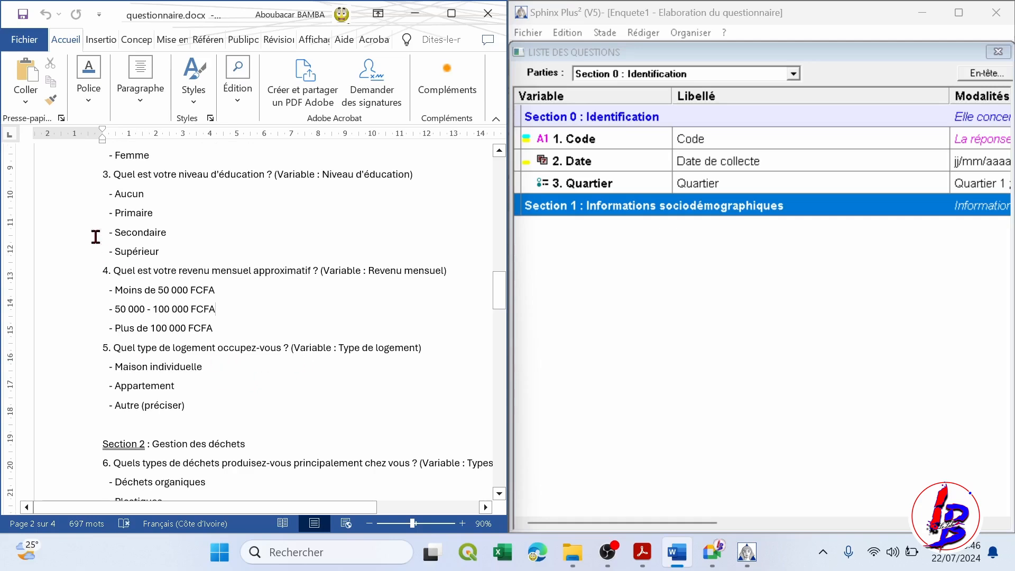
Step: Add a new question under Section 1 and copy its label "Quel est votre âge ?" from the Word document
click(678, 352)
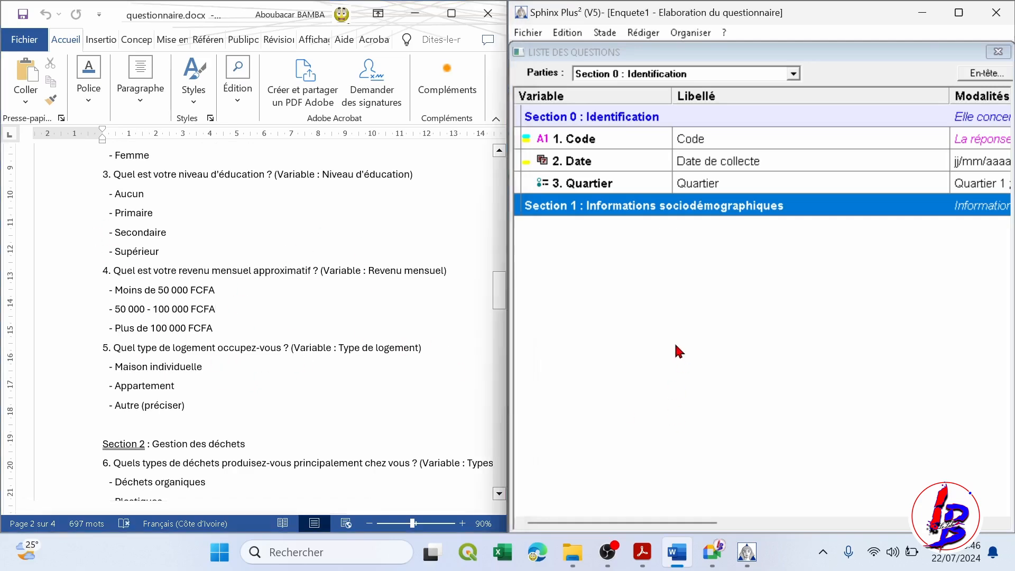
right_click(729, 273)
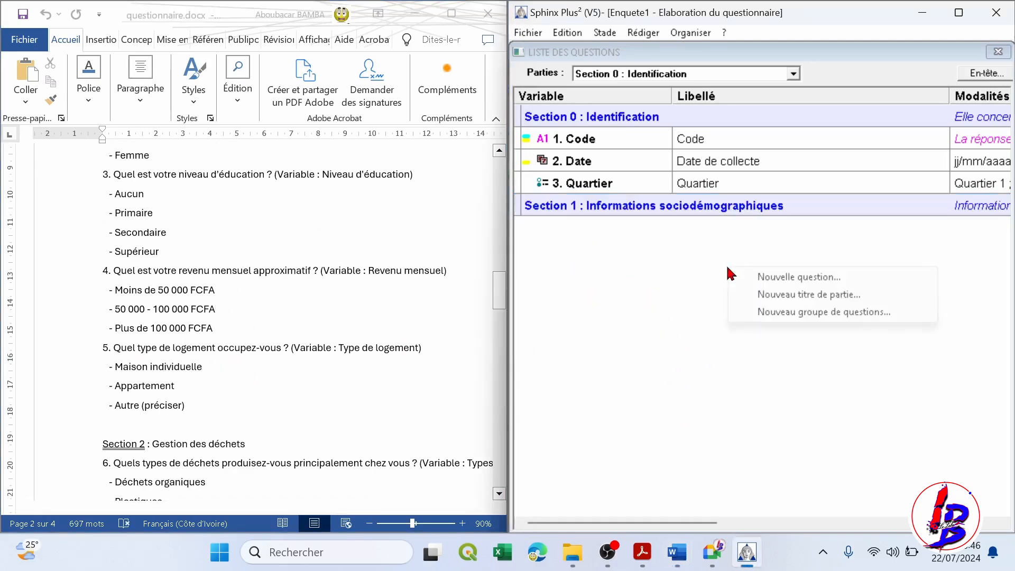
click(818, 279)
click(285, 400)
scroll(284, 400, up, 1)
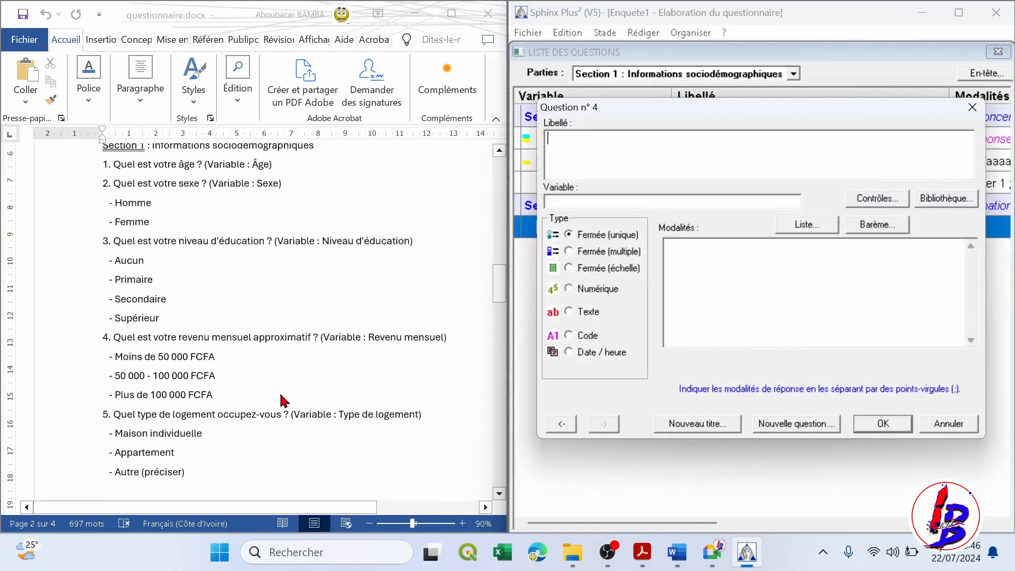
scroll(284, 400, up, 3)
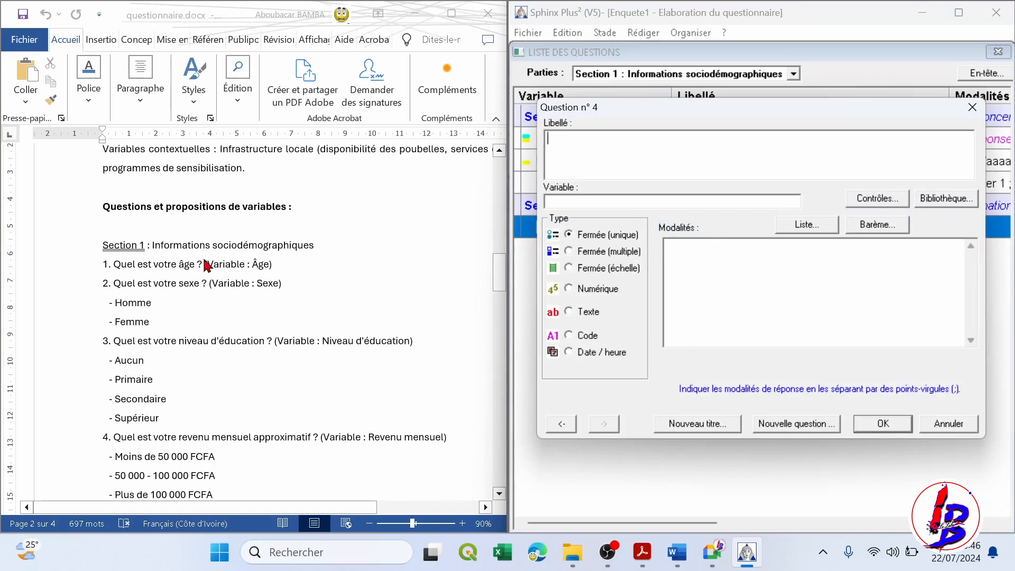
drag(205, 265, 124, 265)
key(ctrl+c)
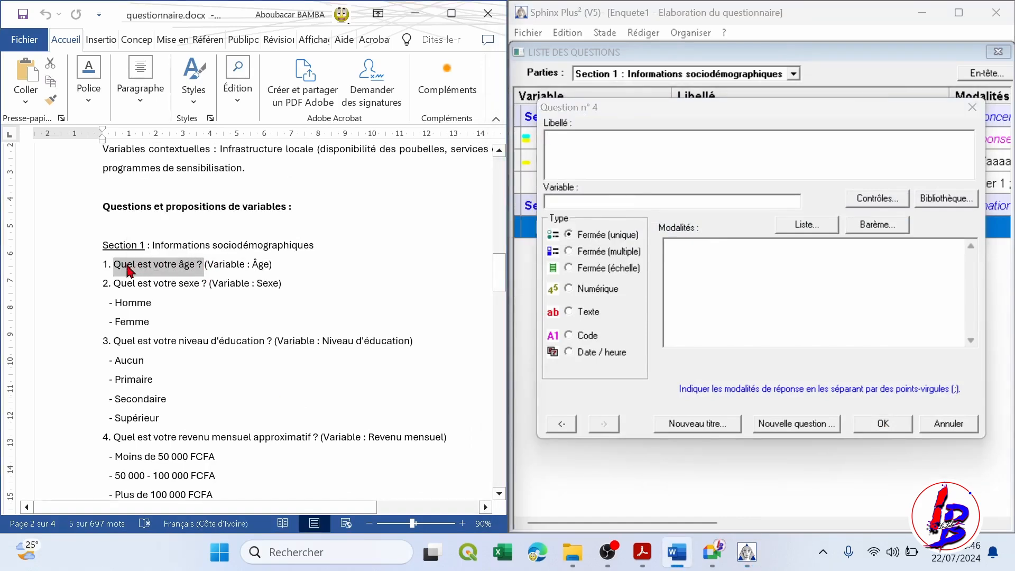
click(589, 158)
key(ctrl+v)
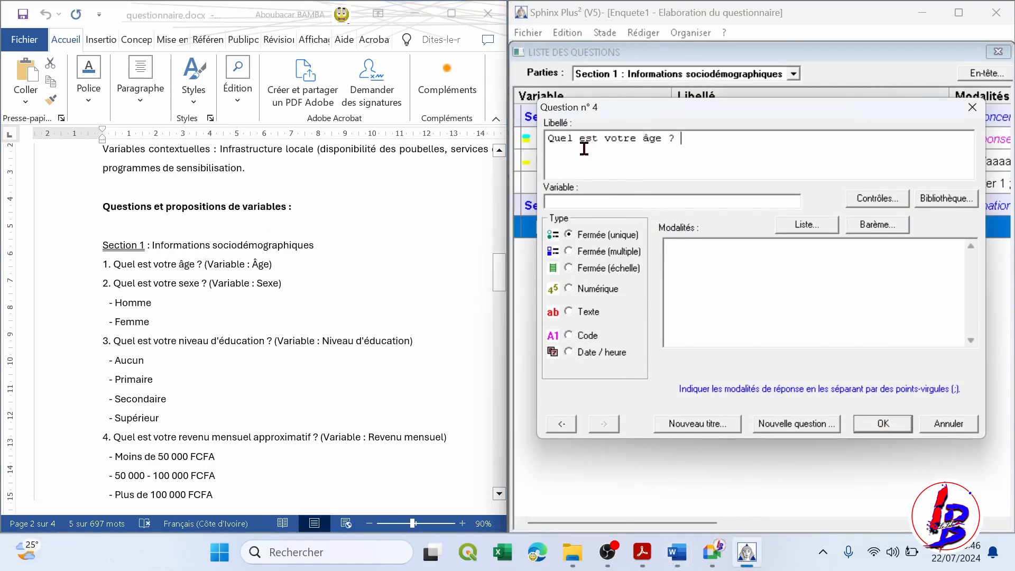
Step: Name the question's variable "age", set its type to Numérique and continue to a new question
click(597, 206)
click(569, 289)
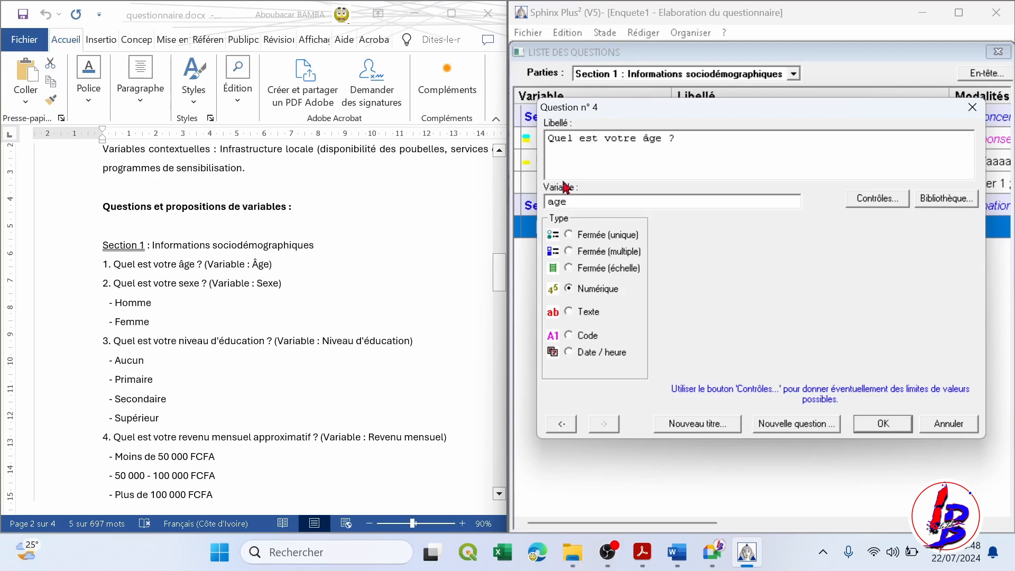
click(796, 424)
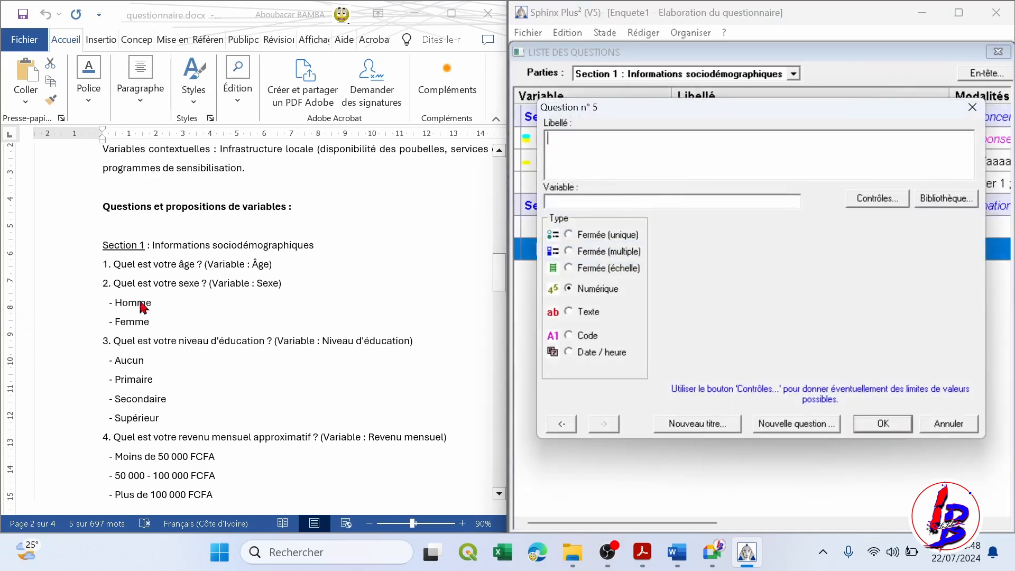
Step: Copy "Quel est votre sexe ?" from the Word document as the label of question 5
click(180, 281)
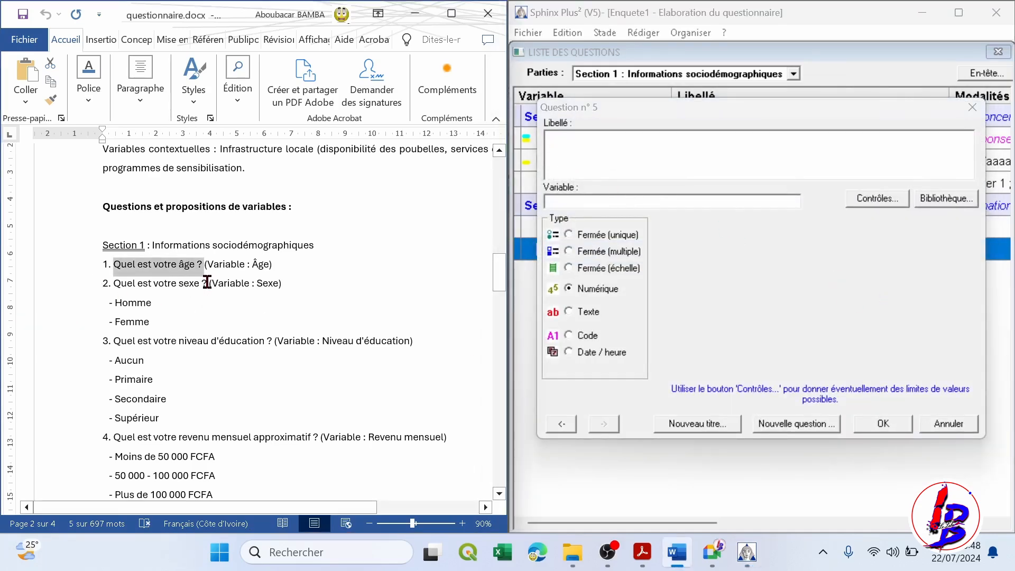
drag(207, 283, 130, 285)
key(ctrl+c)
click(624, 159)
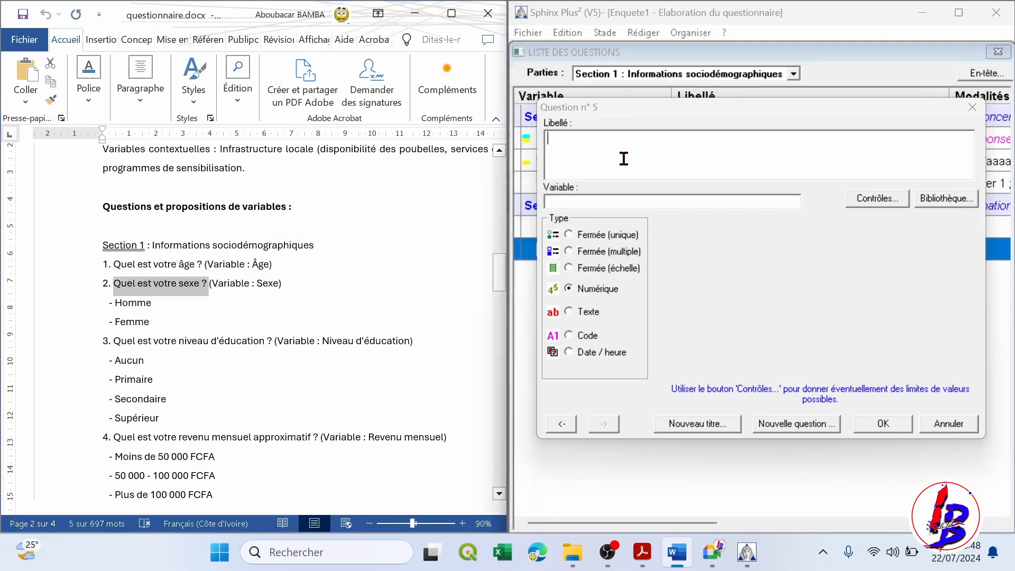
key(ctrl+v)
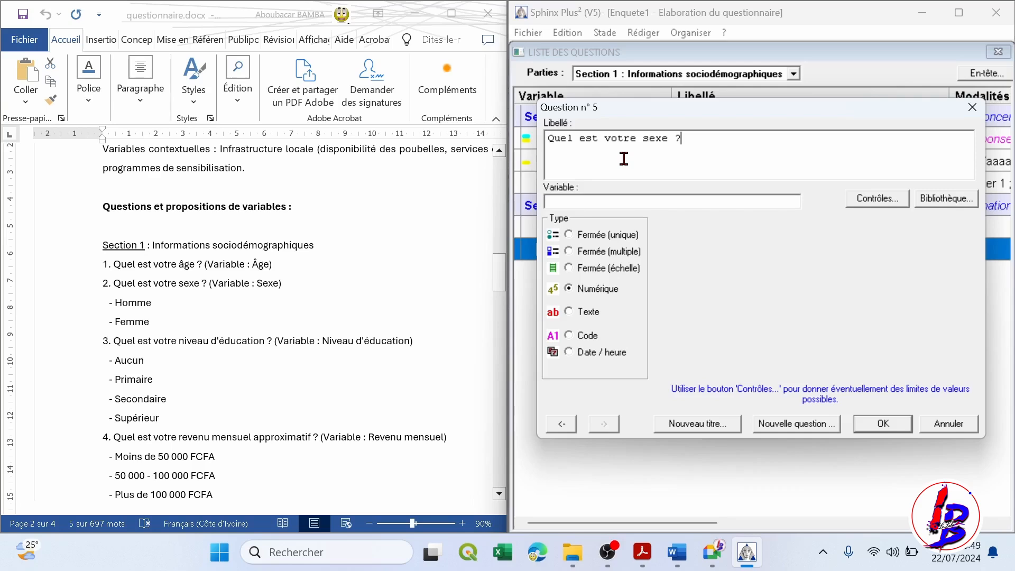
Step: Name the variable of question 5 "sexe" and set its type to Fermée (unique)
click(612, 204)
text(sexe)
click(569, 235)
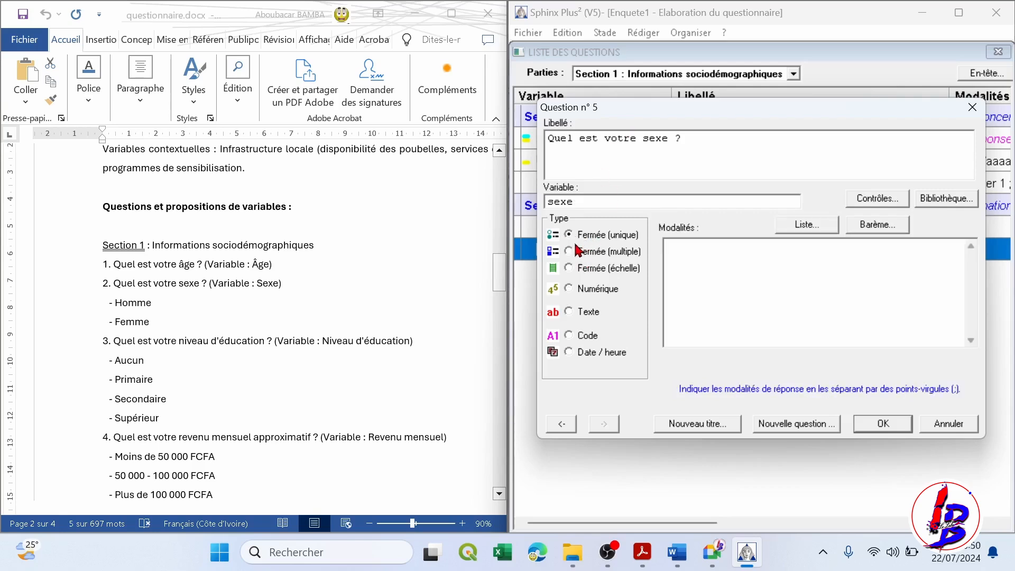
Step: Enter "Homme; Femme" as the answer choices of question 5 and continue to a new question
click(681, 250)
text(Homme; Femme)
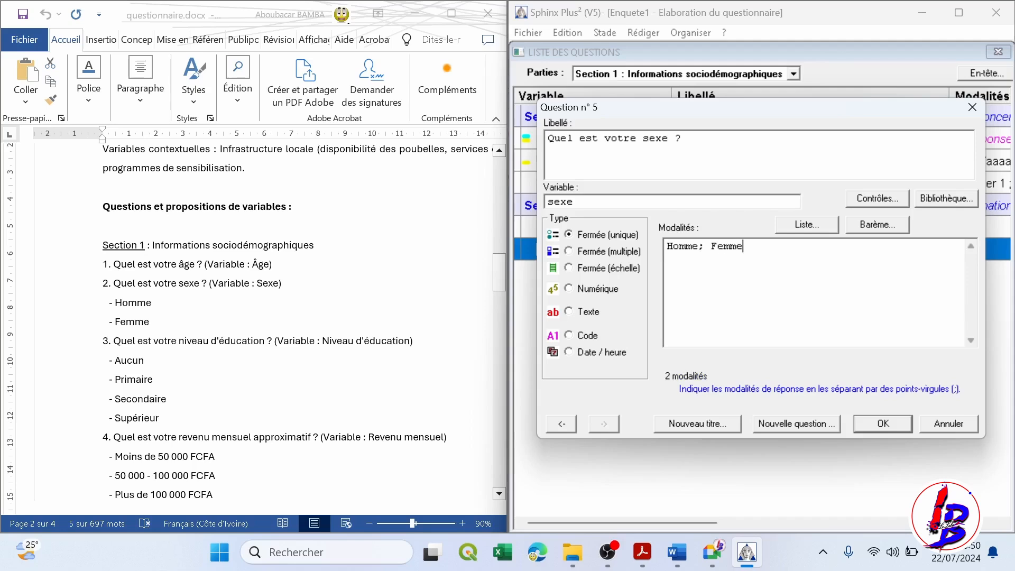
click(778, 424)
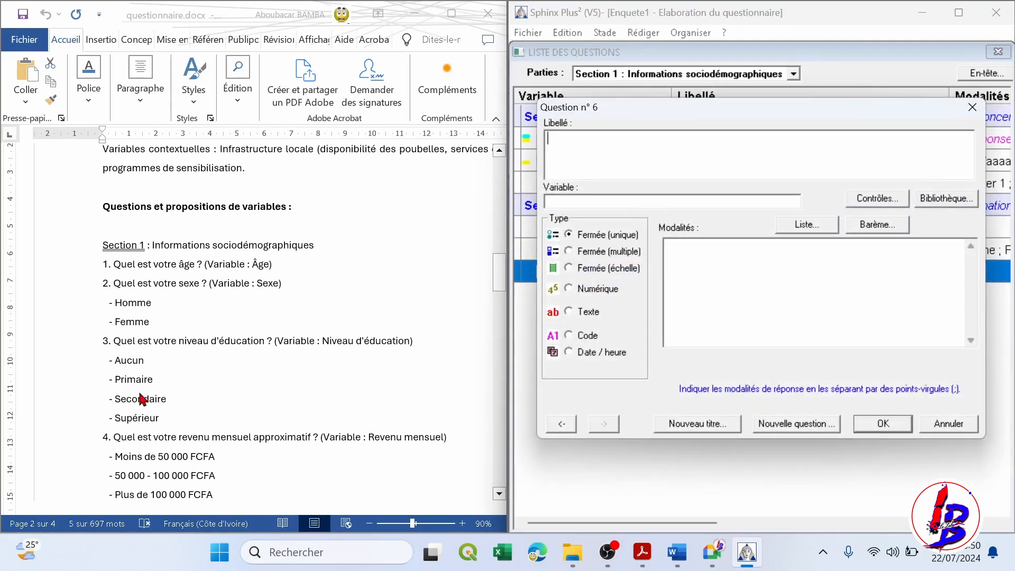
Step: Copy "Quel est votre niveau d'éducation ?" from the Word document as question 6's label and name its variable "Niveau_etude"
click(181, 349)
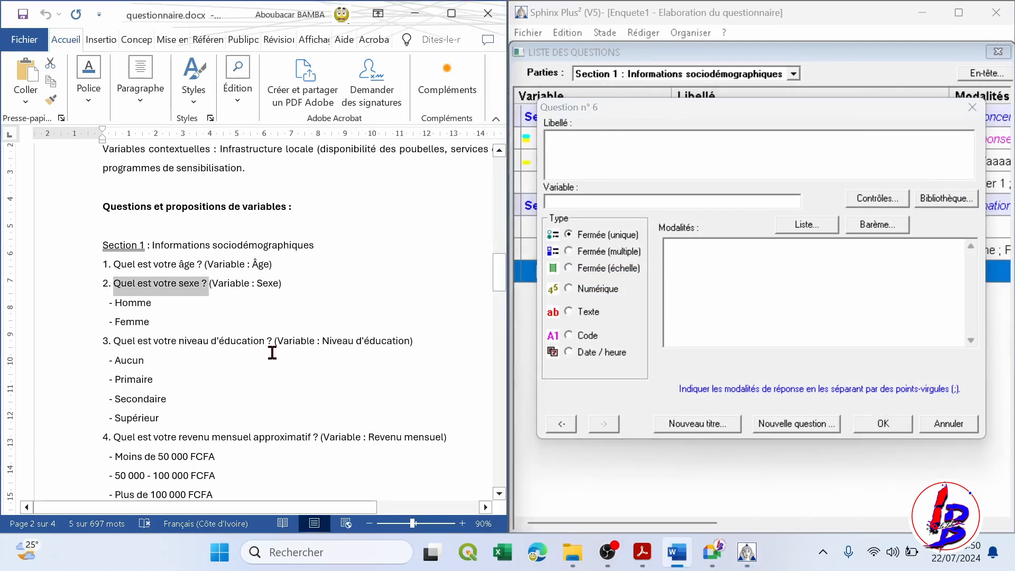
drag(271, 344, 152, 342)
drag(138, 340, 115, 340)
key(ctrl+c)
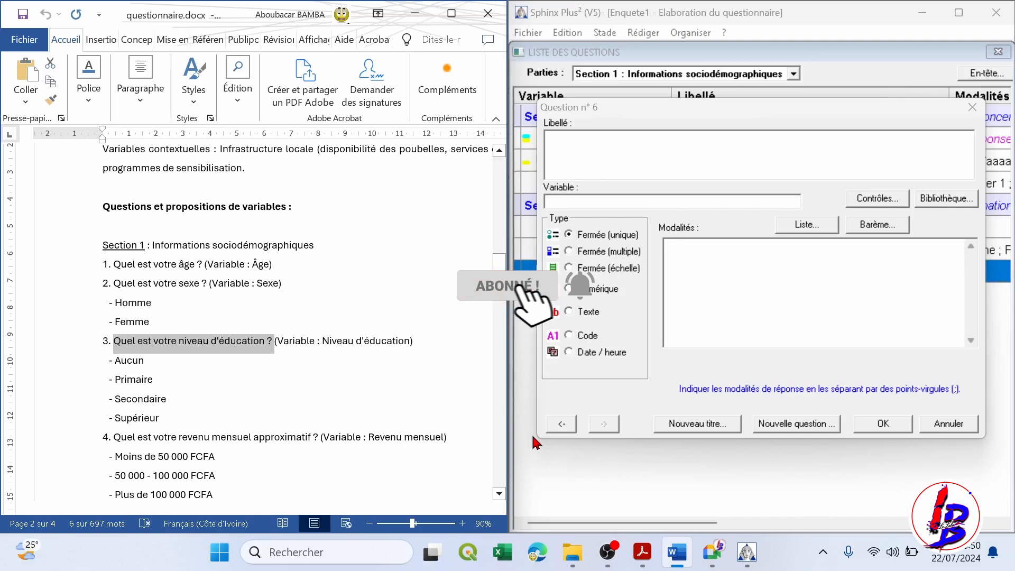
click(575, 151)
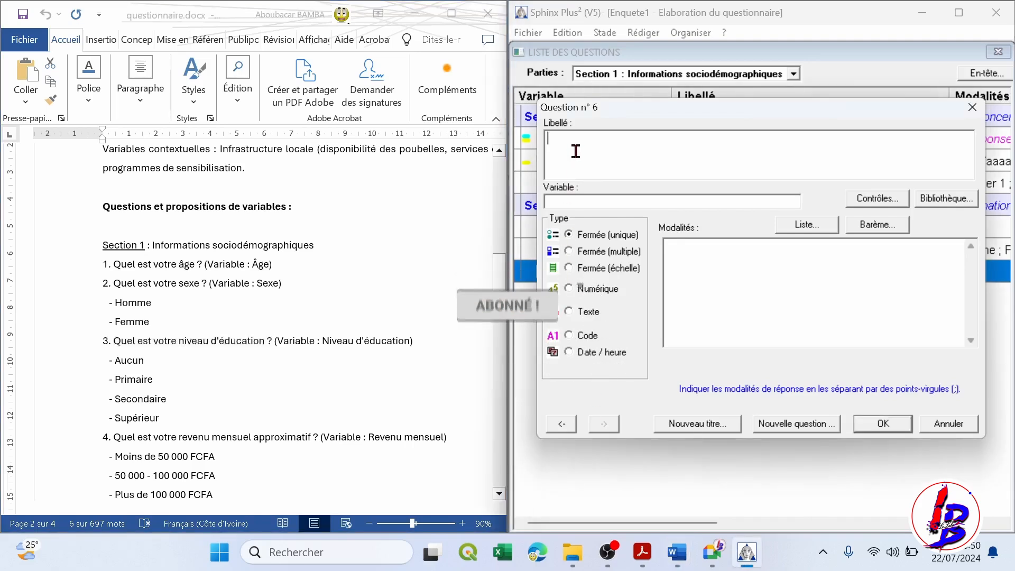
key(ctrl+v)
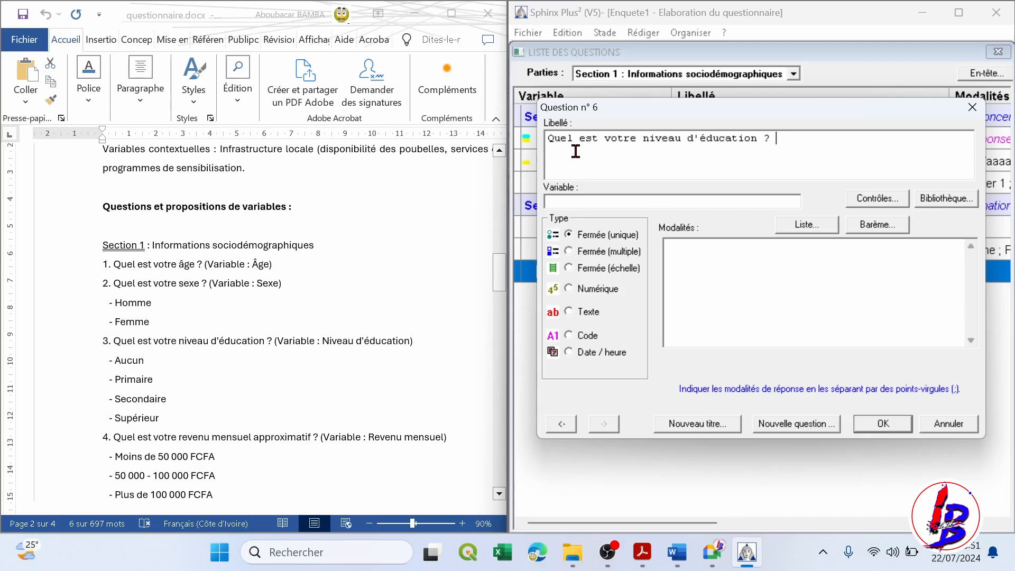
text(Niveau_etude)
Step: Copy the education levels Aucun, Primaire, Secondaire and Supérieur from the Word document into the answer choices of question 6
click(220, 411)
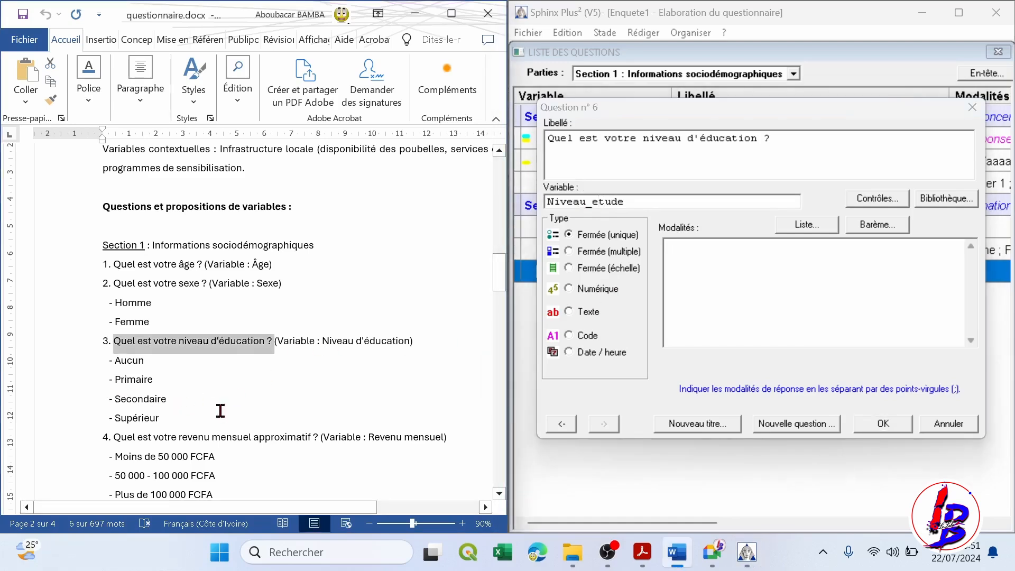
click(153, 399)
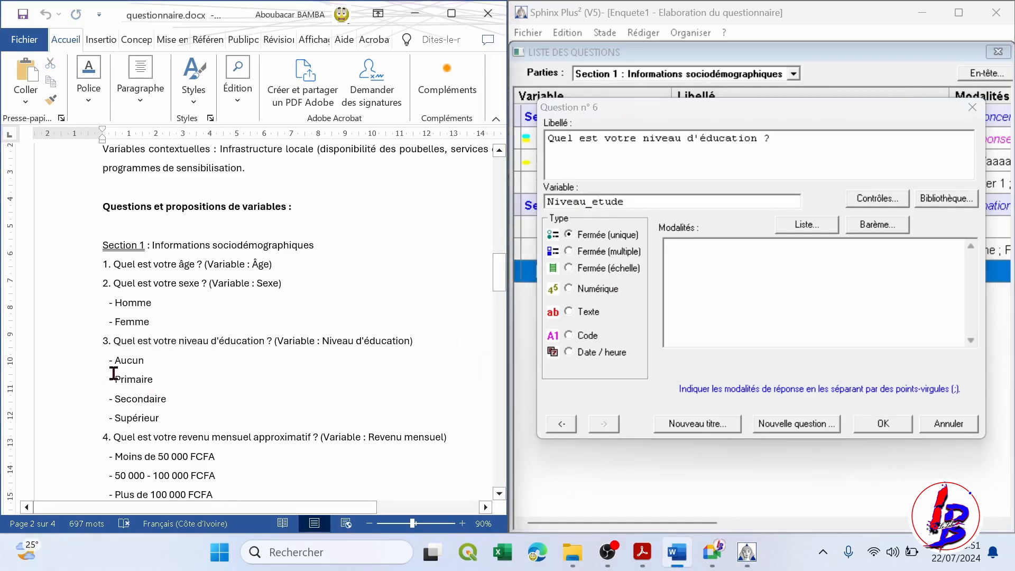
scroll(228, 349, down, 3)
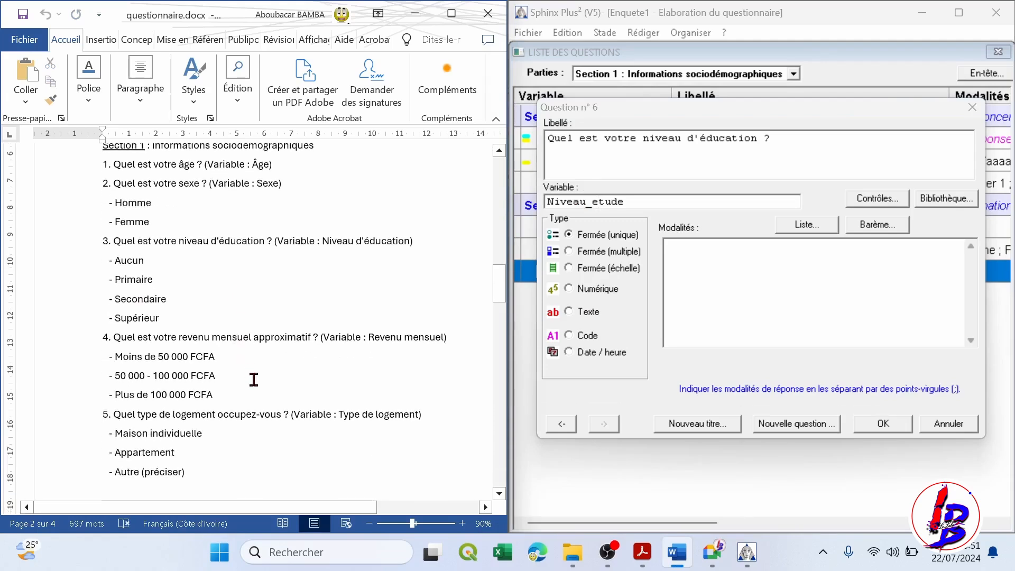
click(141, 281)
drag(166, 319, 125, 270)
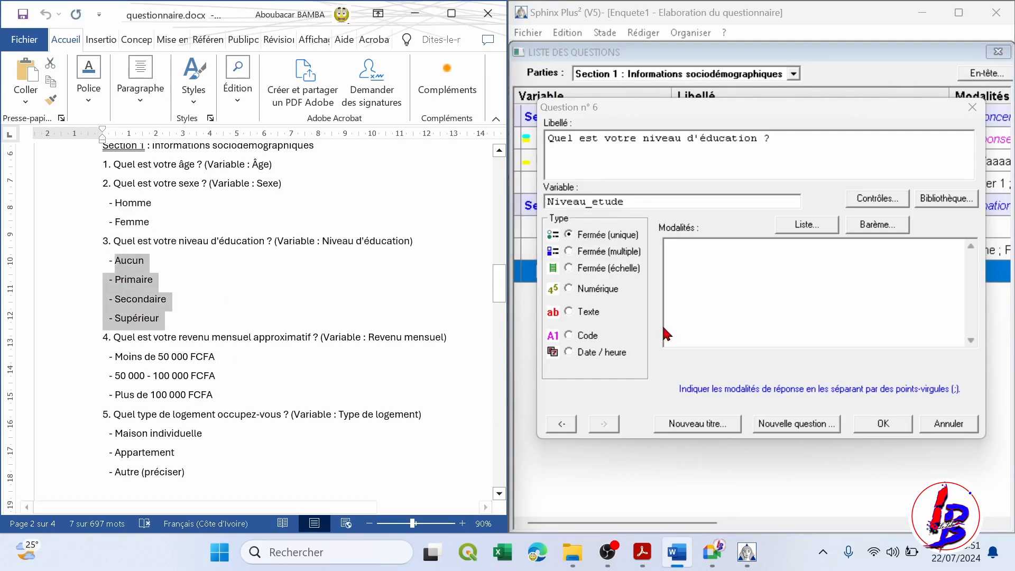
click(673, 272)
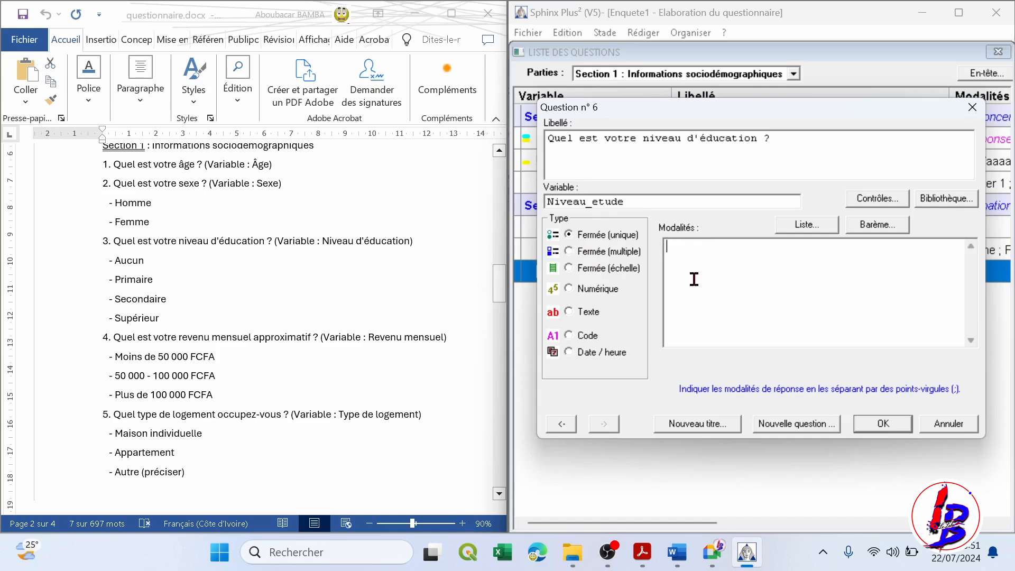
text(Aucun    Primaire    - Secondaire    - Supérieur)
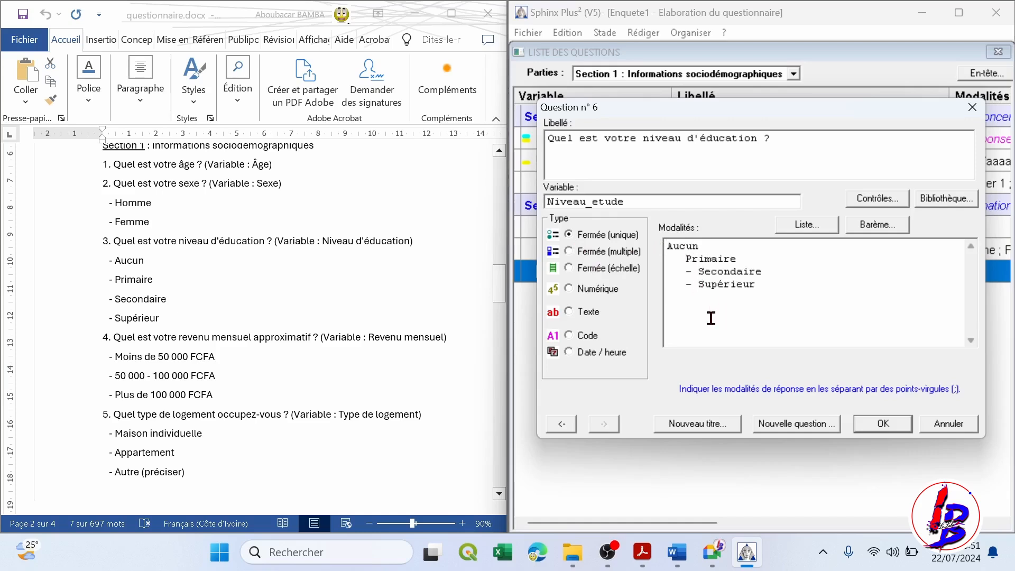
Step: Remove the dashes and line breaks from question 6's answer choices so they read "Aucun; Primaire; Secondaire; Supérieur"
key(BackSpace)
key(BackSpace)
key(BackSpace)
key(BackSpace)
text(; Primaire)
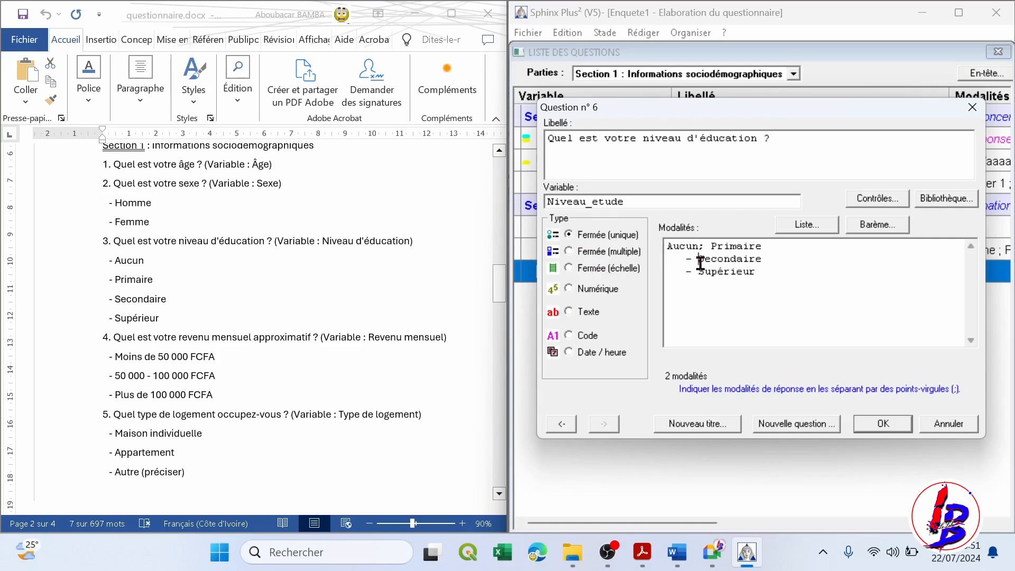
key(BackSpace)
key(BackSpace)
key(BackSpace)
key(BackSpace)
key(BackSpace)
key(BackSpace)
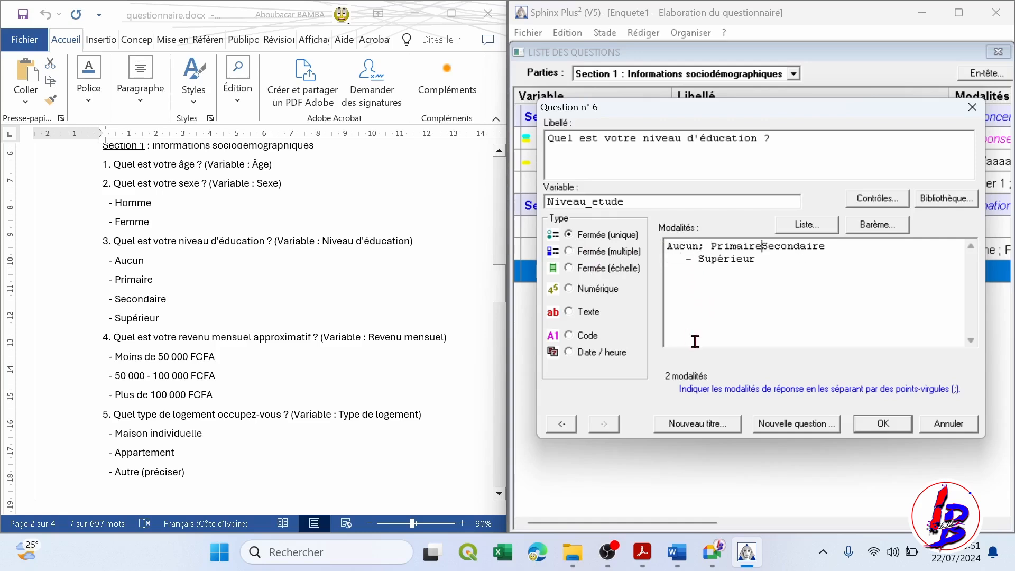
text(;)
click(700, 259)
key(BackSpace)
key(BackSpace)
key(BackSpace)
key(BackSpace)
key(BackSpace)
key(BackSpace)
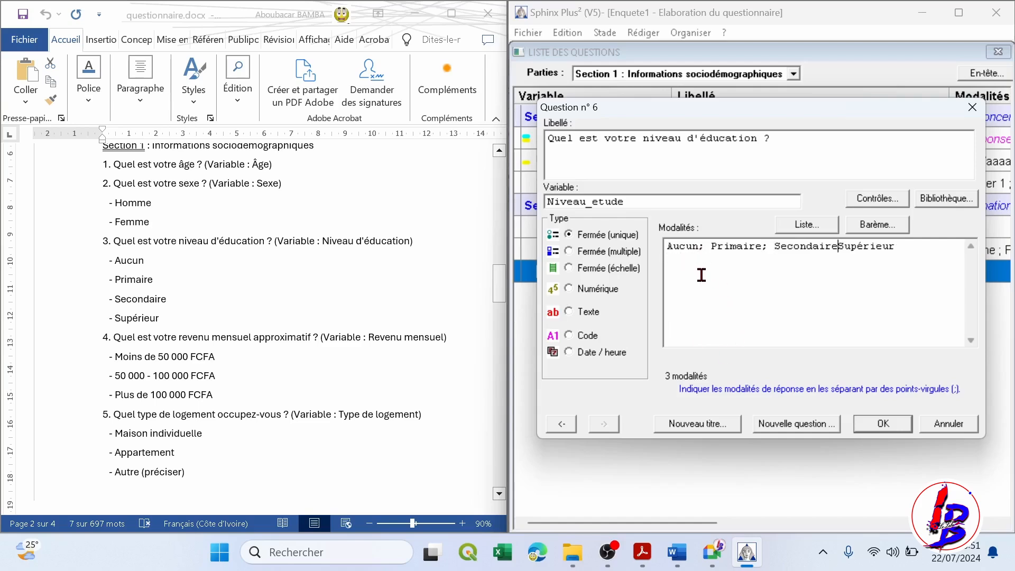
text(;)
Step: Add question 7 with the label "Quel est votre revenu mensuel approximatif ?" copied from the Word document and the variable name "revenu"
scroll(193, 372, down, 1)
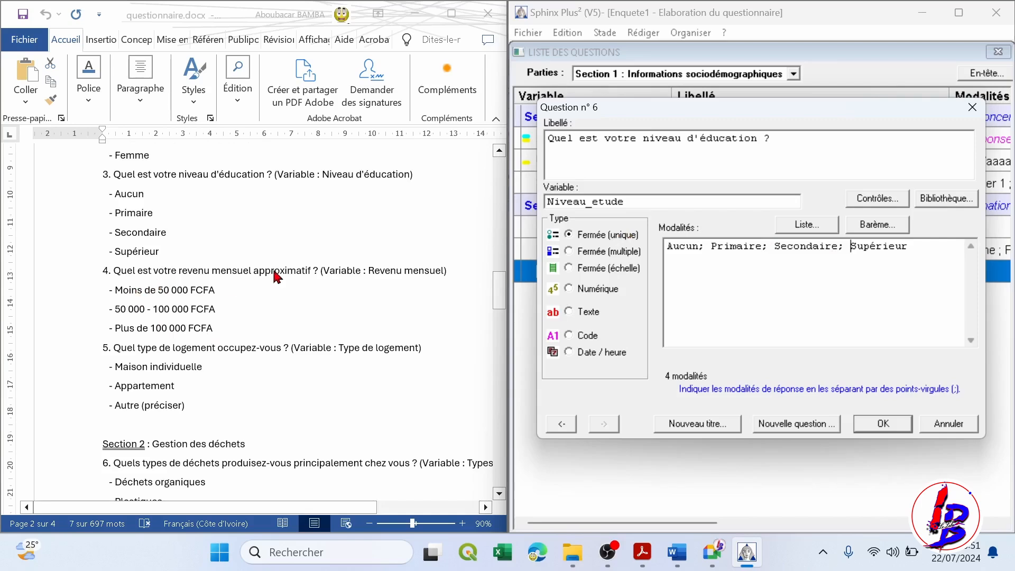
click(308, 271)
drag(313, 271, 158, 268)
click(159, 268)
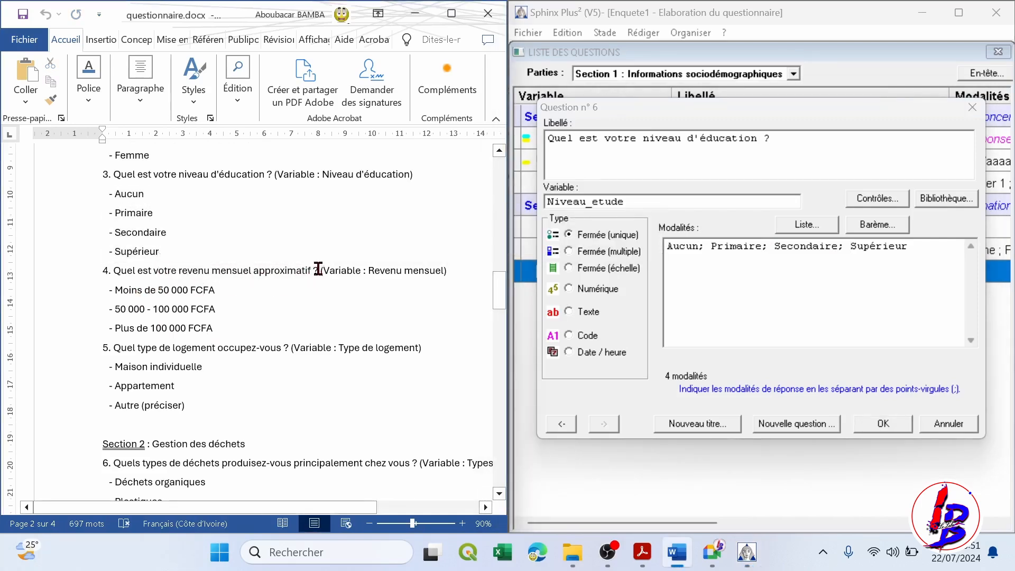
drag(318, 271, 133, 275)
key(ctrl+c)
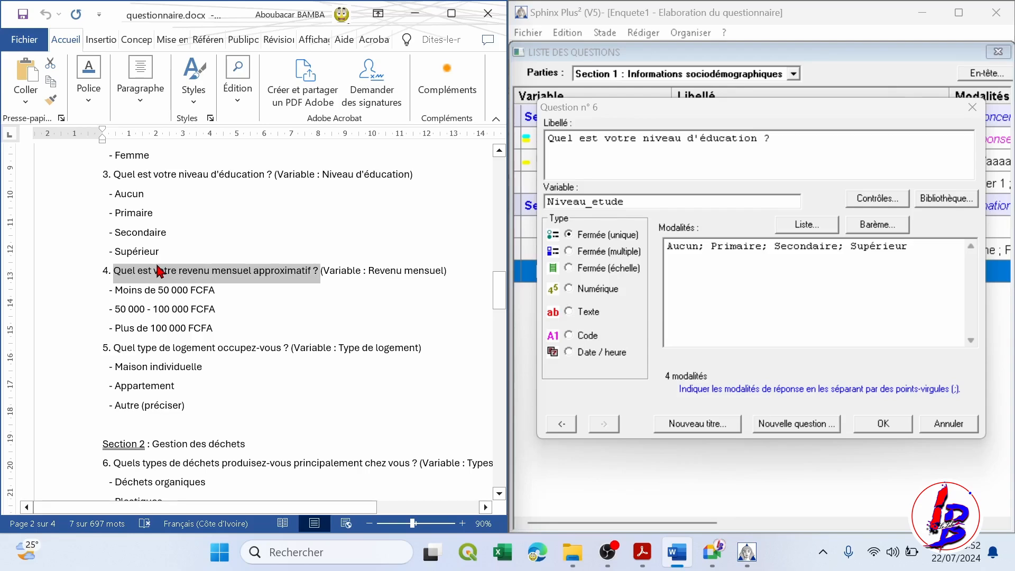
click(796, 424)
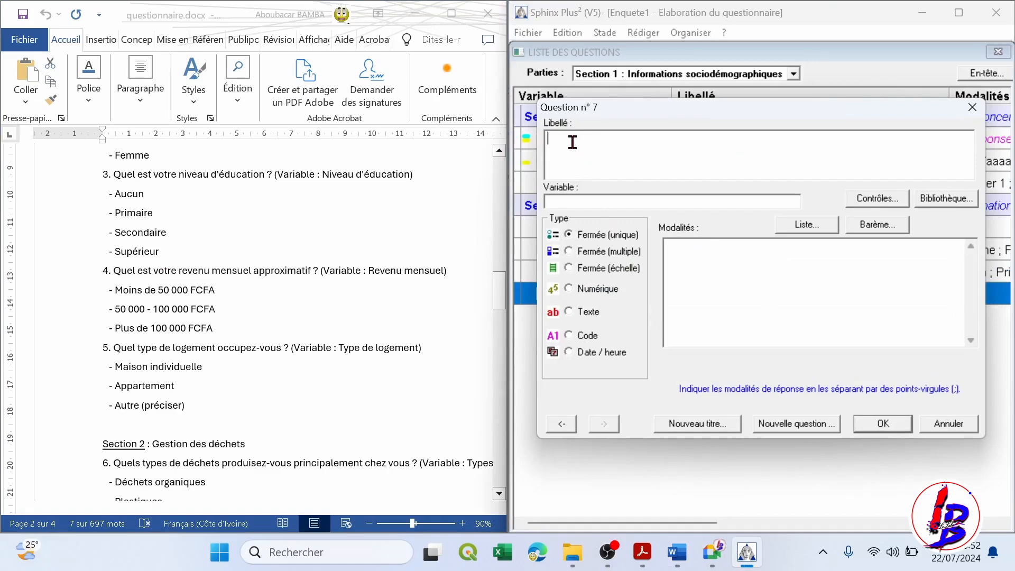
key(ctrl+v)
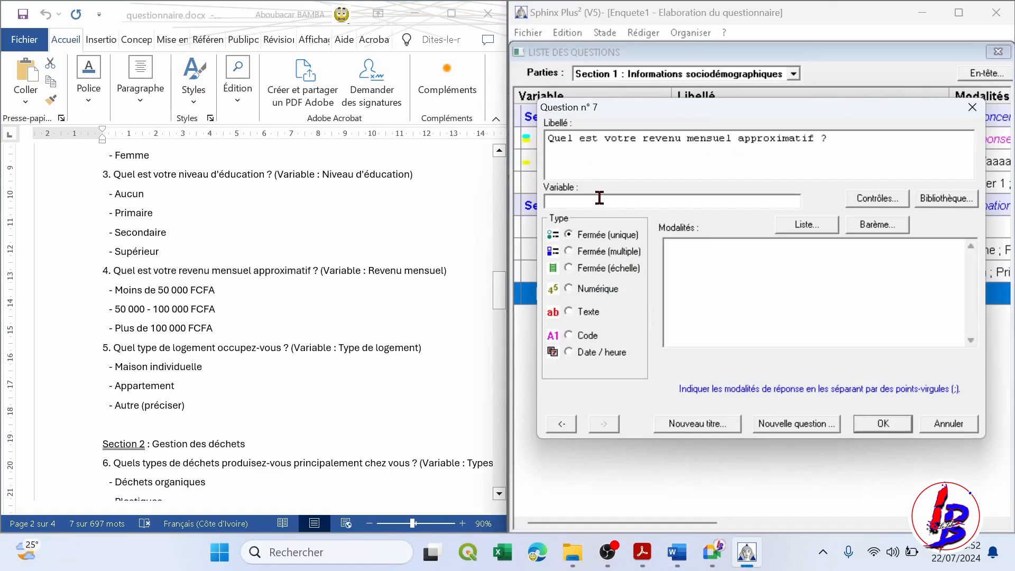
text(revenu)
Step: Copy the three income brackets in FCFA from the Word document into the answer choices of question 7
click(216, 334)
drag(216, 334, 114, 290)
key(ctrl+c)
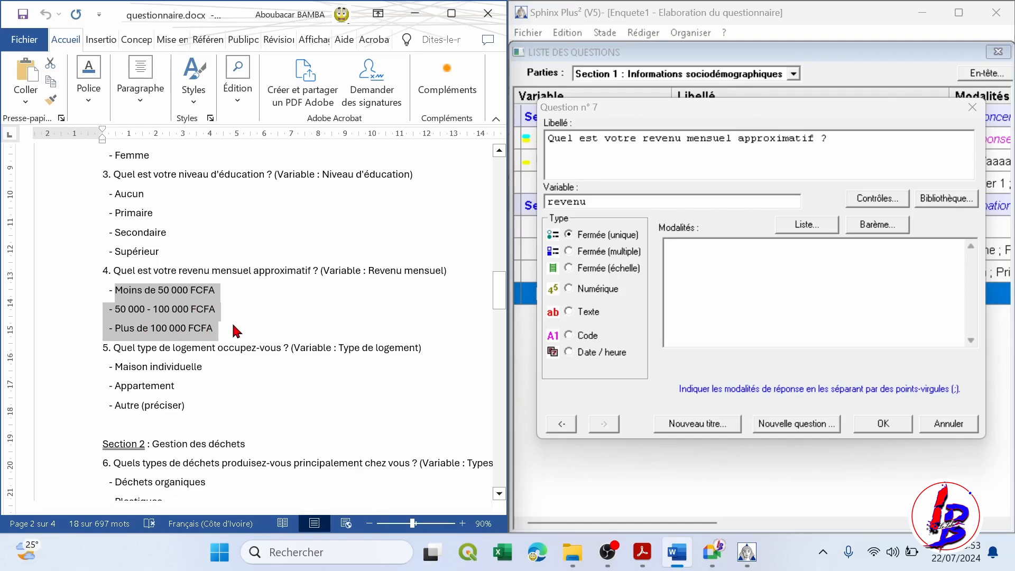
click(704, 262)
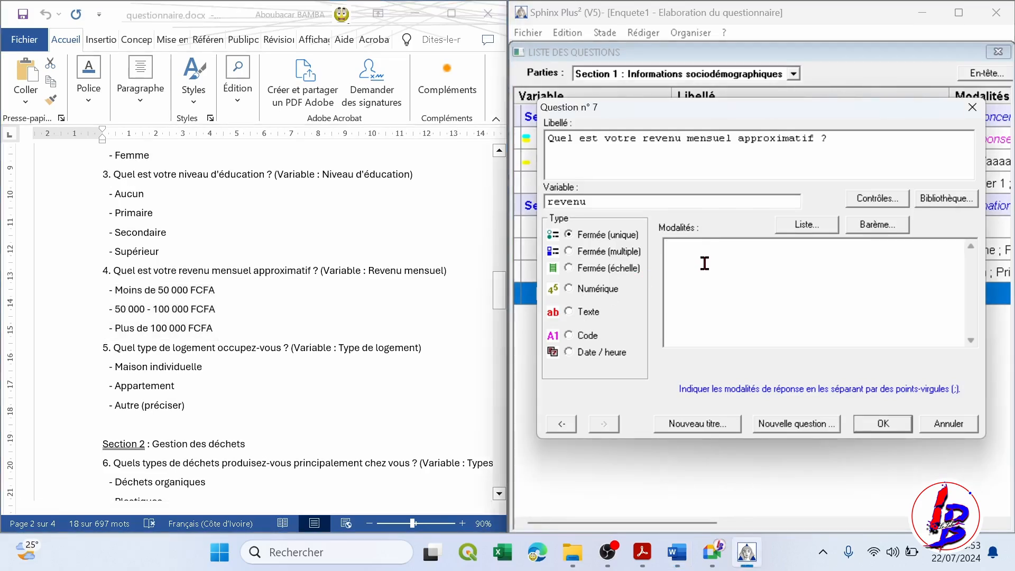
key(ctrl+v)
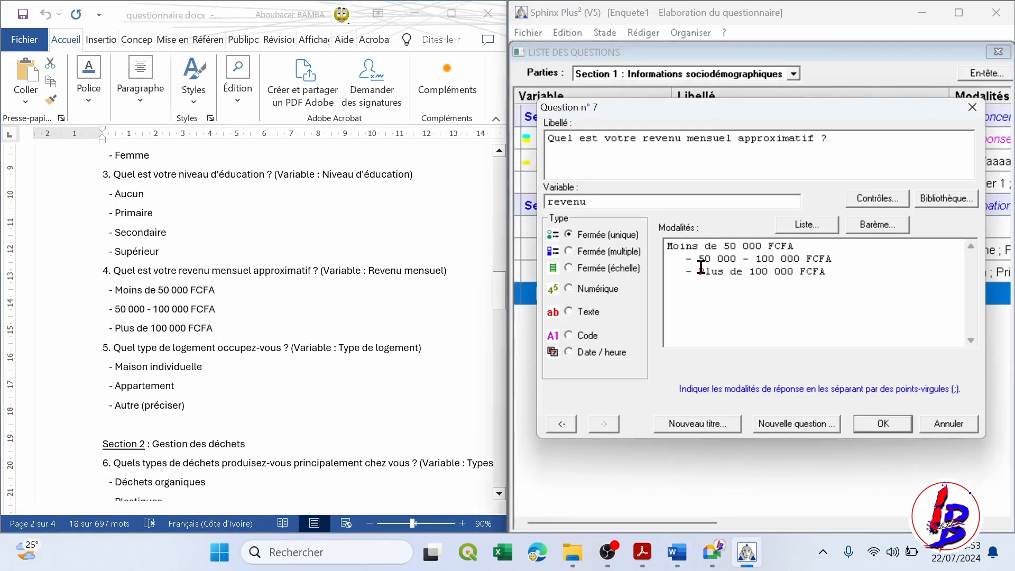
Step: Clean up question 7's answer choices to read "Moins de 50 000 FCFA; 50 000 - 100 000 FCFA; Plus de 100 000 FCFA"
drag(699, 271, 679, 271)
key(BackSpace)
key(BackSpace)
key(BackSpace)
key(BackSpace)
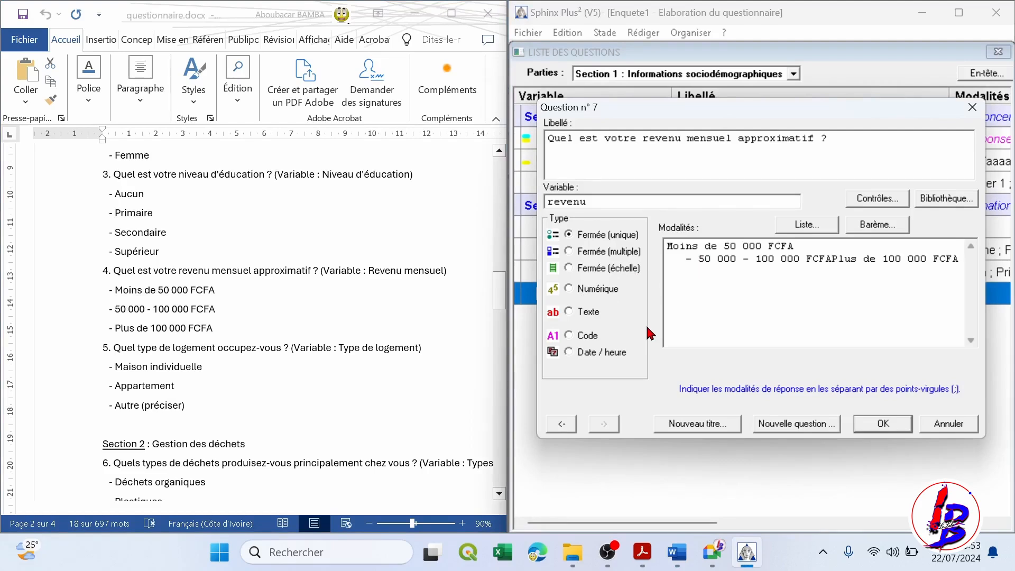
text(;)
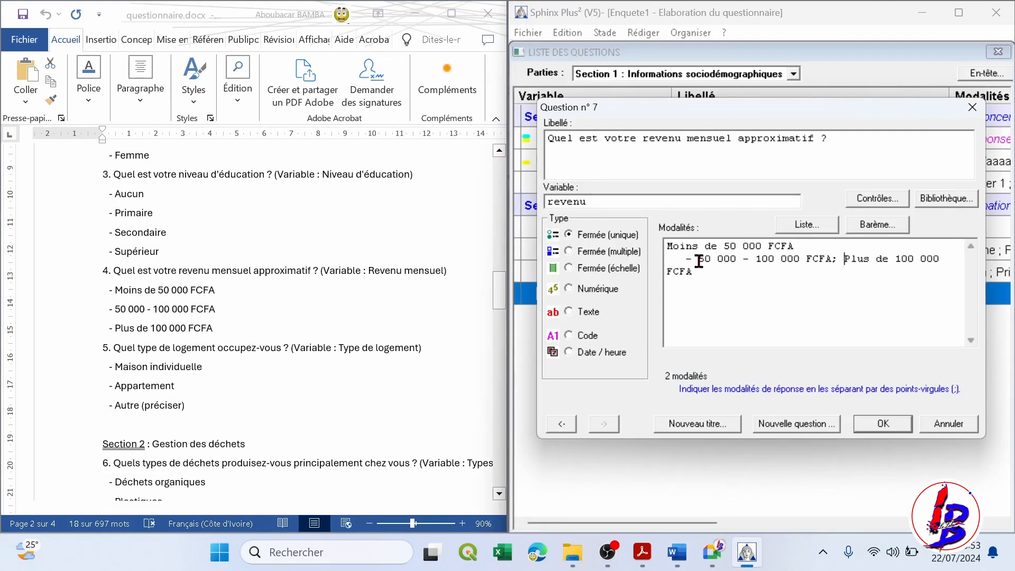
drag(697, 260, 666, 261)
key(BackSpace)
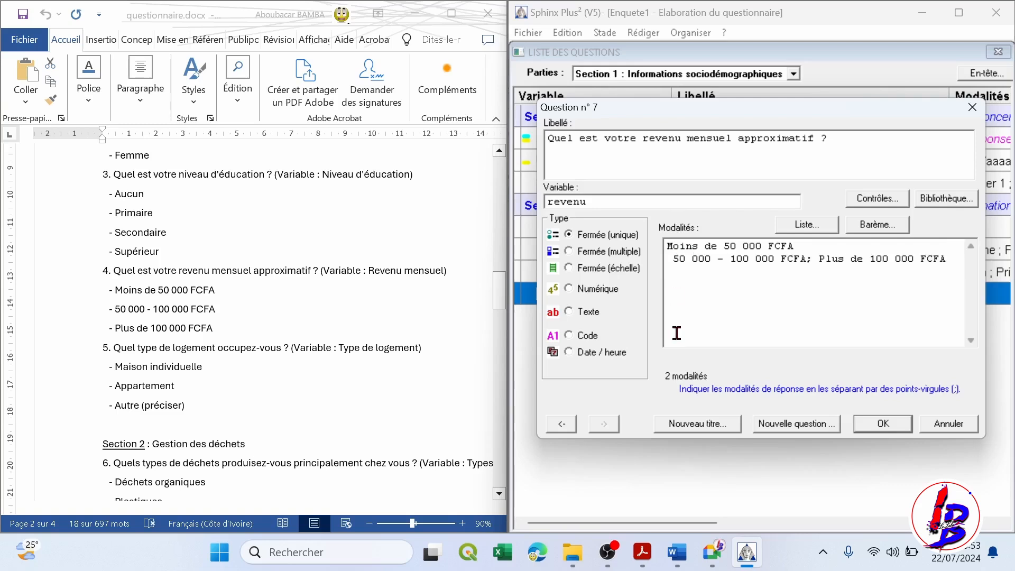
key(BackSpace)
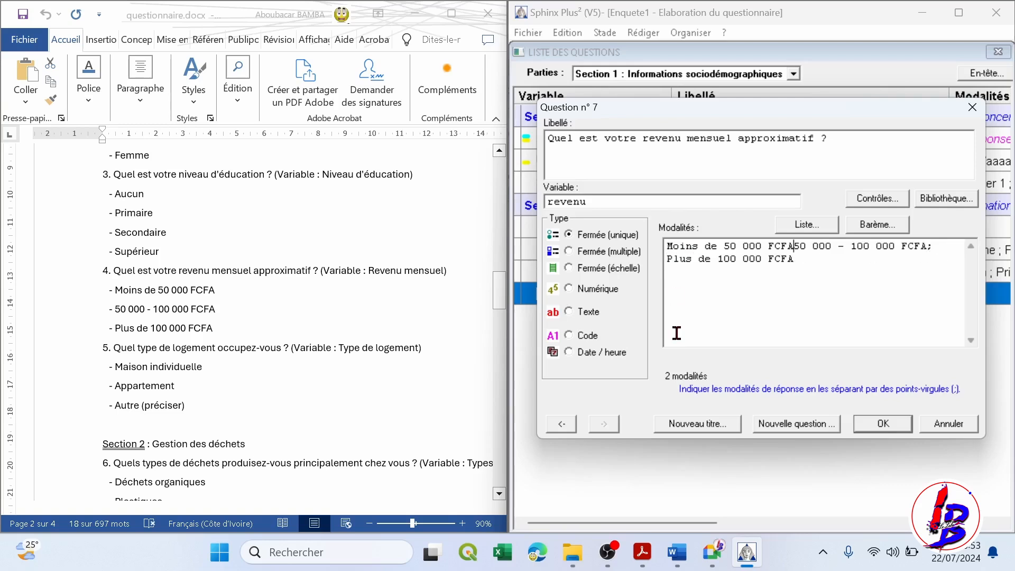
text(;)
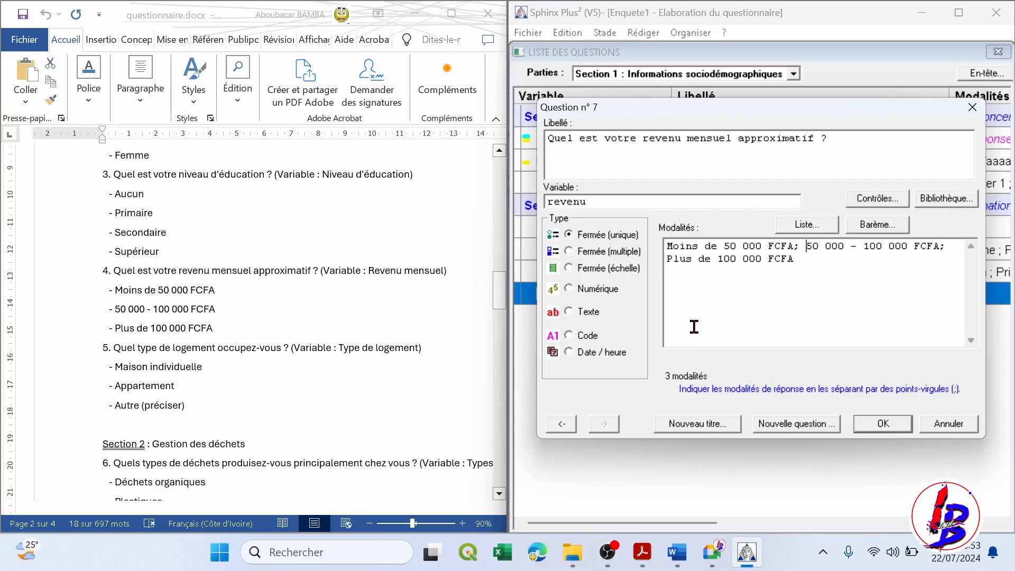
Step: Add question 8 with the label "Quel type de logement occupez-vous ?" copied from the Word document and the variable name "logement"
click(295, 385)
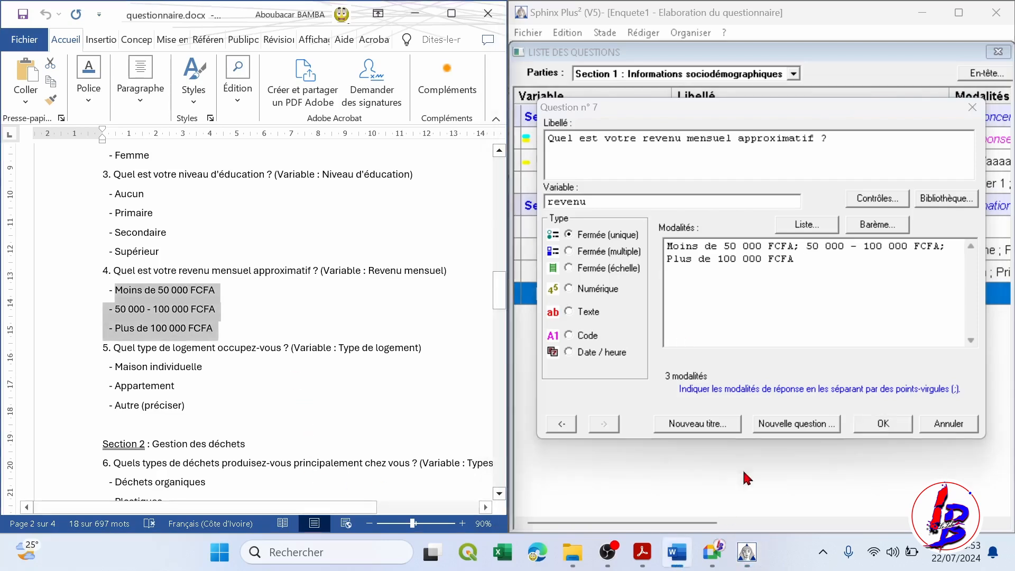
click(791, 424)
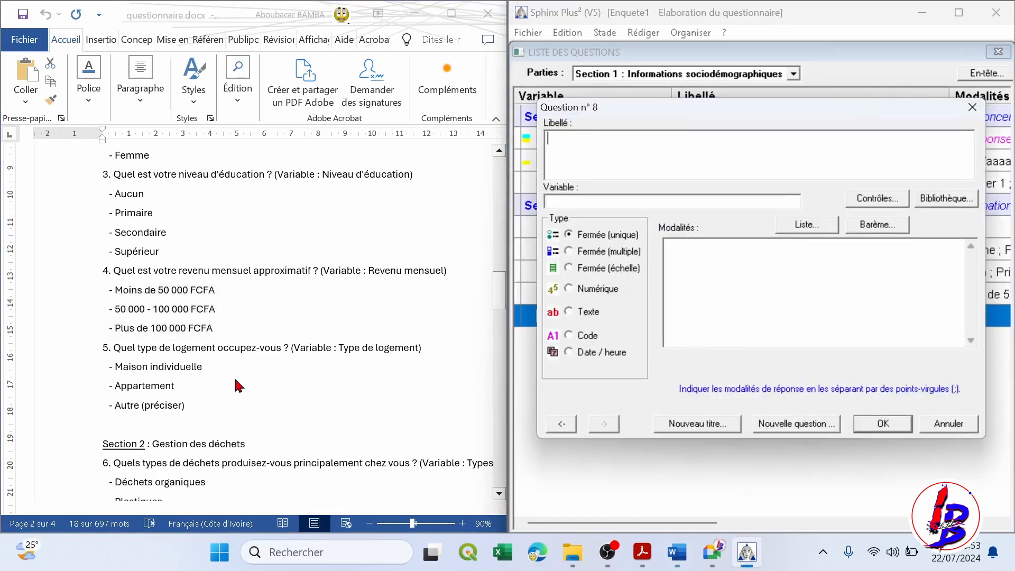
scroll(238, 385, down, 3)
click(276, 268)
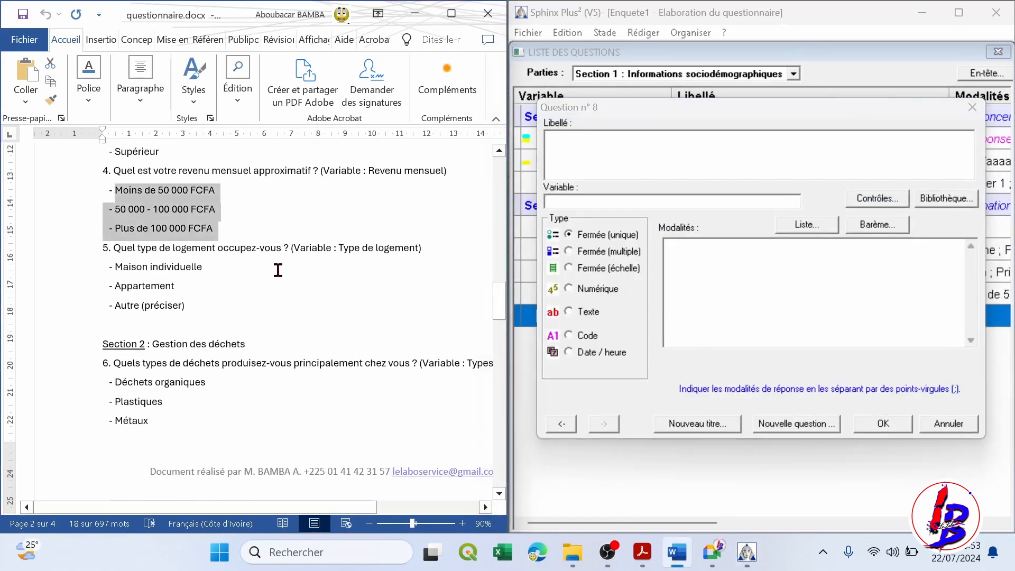
drag(291, 248, 115, 249)
key(ctrl+c)
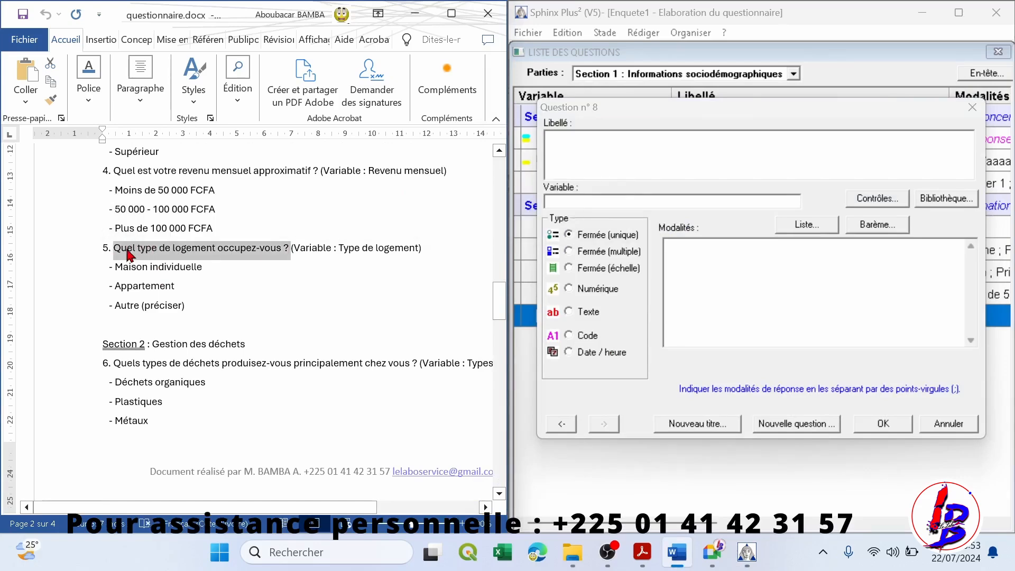
click(616, 152)
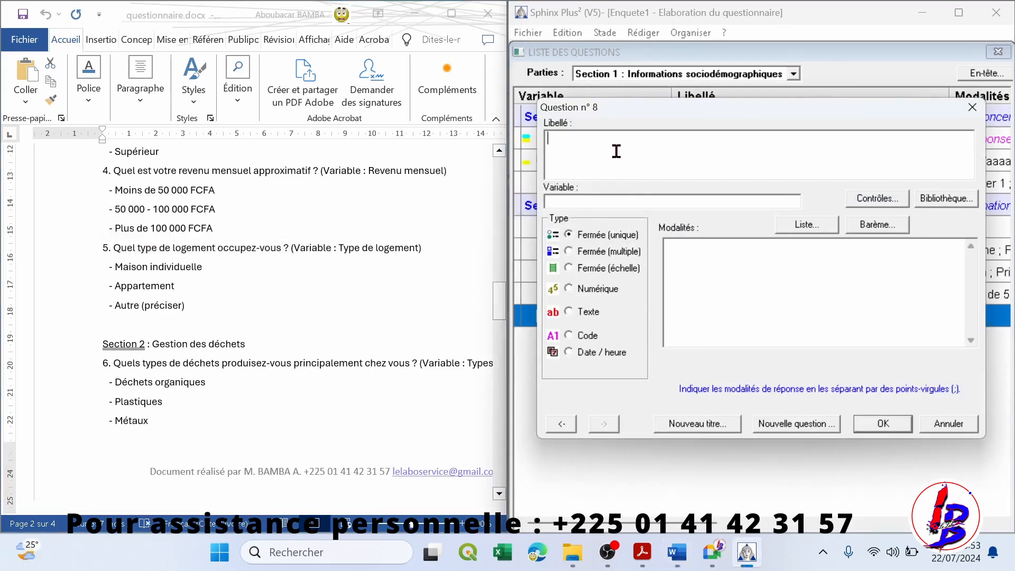
key(ctrl+v)
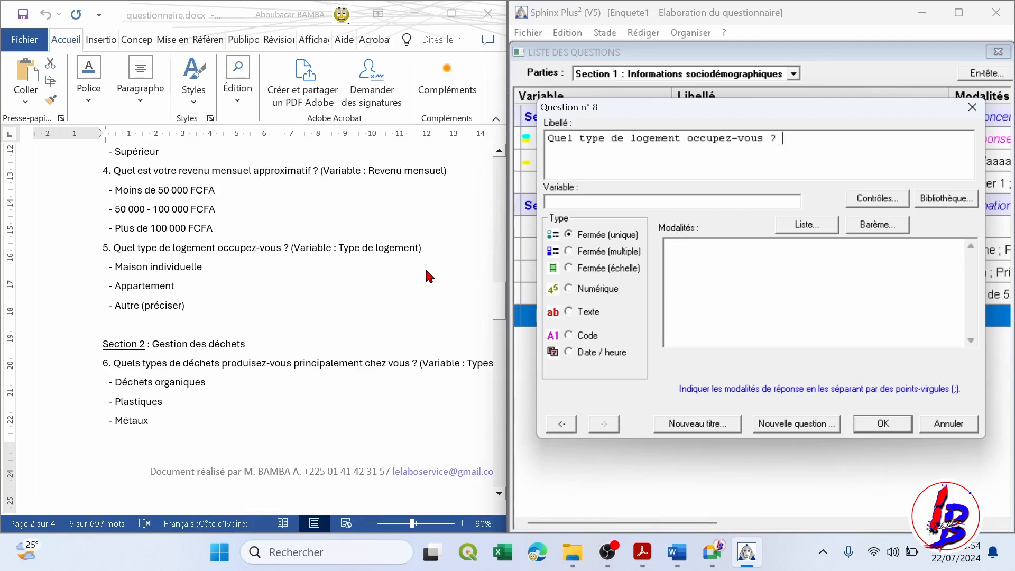
click(555, 200)
text(logement)
Step: Copy the three housing types from the Word document into the answer choices of question 8
click(183, 310)
drag(170, 302, 113, 267)
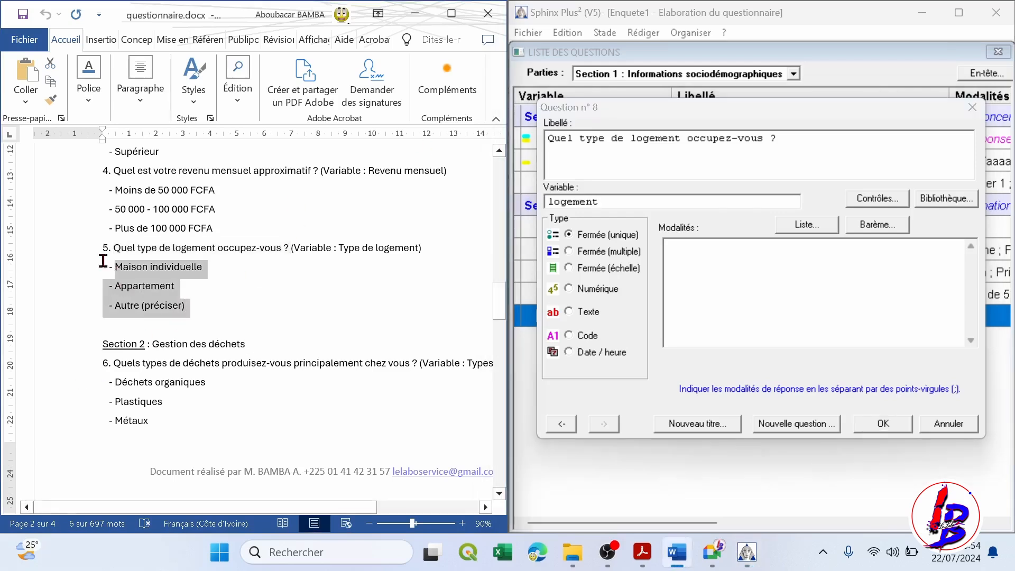
key(ctrl+c)
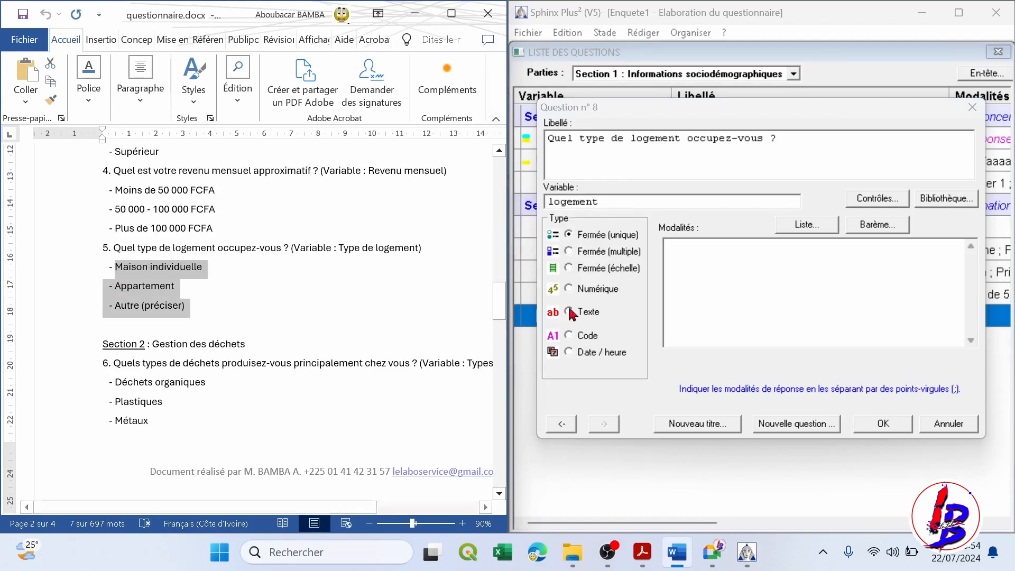
click(701, 255)
key(ctrl+v)
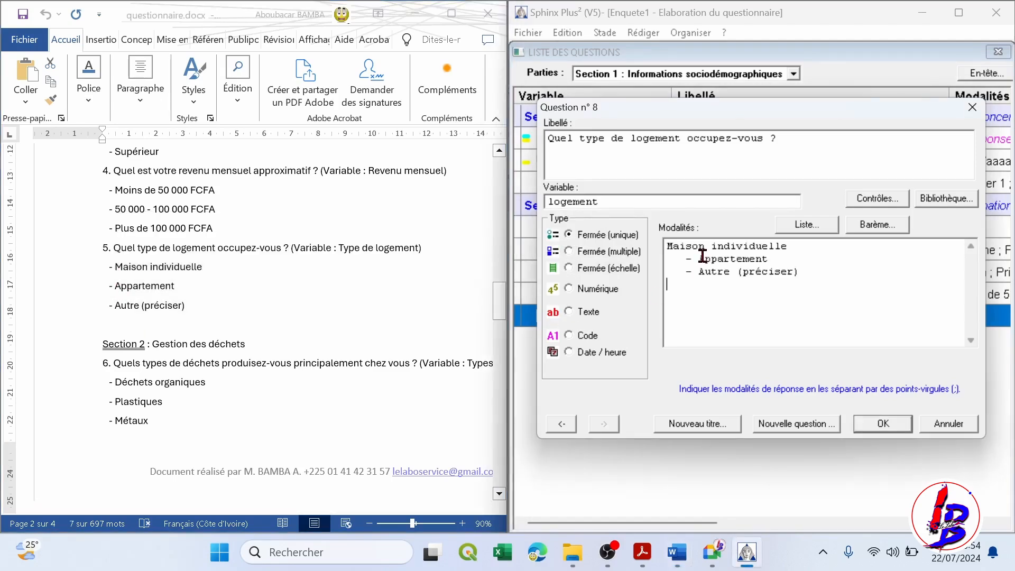
Step: Remove the dashes and line breaks from question 8's choices, separating them with semicolons: "Maison individuelle ;Appartement;Autre (préciser)"
click(698, 271)
key(BackSpace)
key(BackSpace)
key(BackSpace)
key(BackSpace)
key(BackSpace)
key(BackSpace)
text(,Autre (préciser)
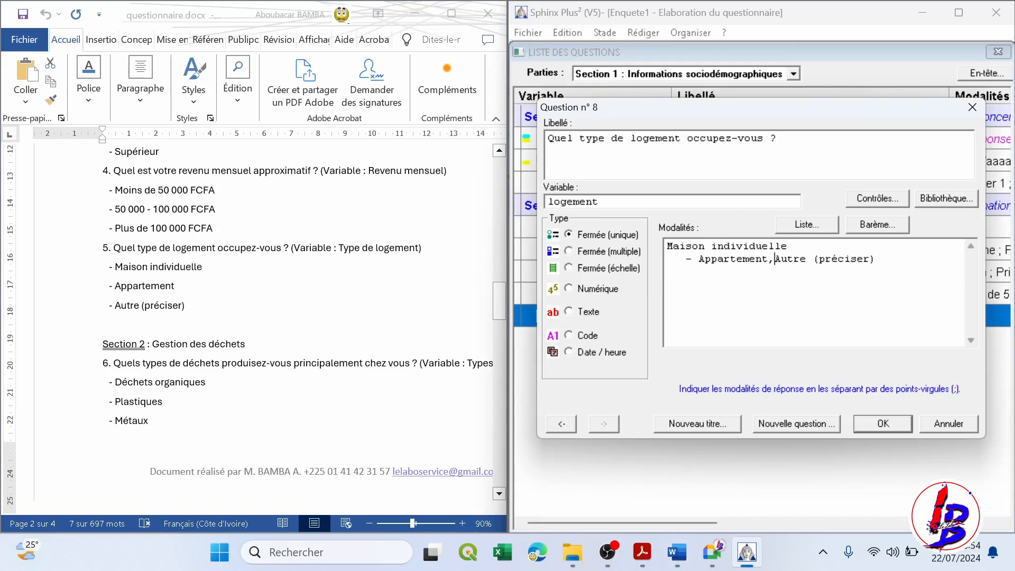
key(BackSpace)
text(;)
click(698, 258)
key(BackSpace)
key(BackSpace)
key(BackSpace)
key(BackSpace)
key(BackSpace)
text(;)
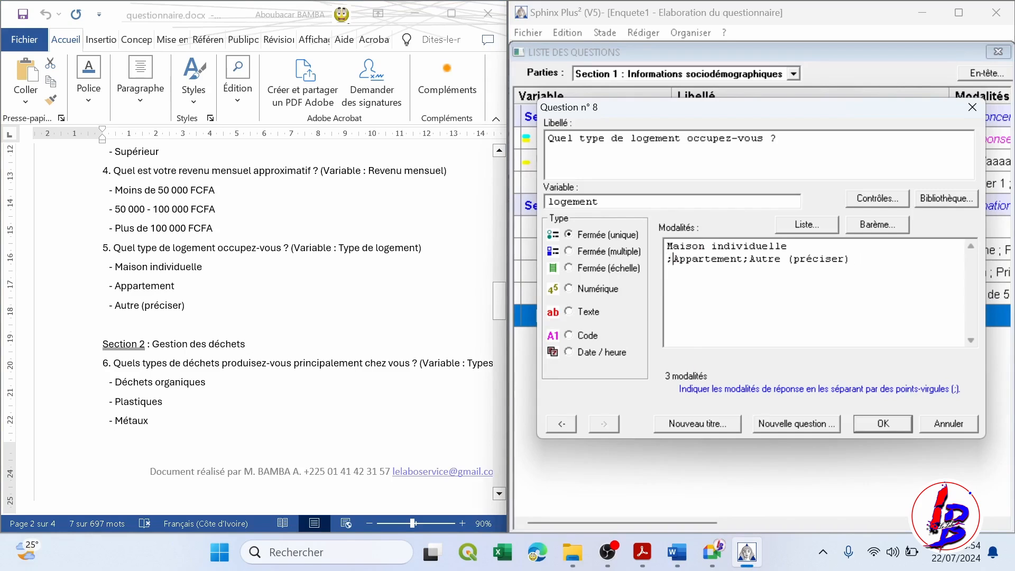
key(BackSpace)
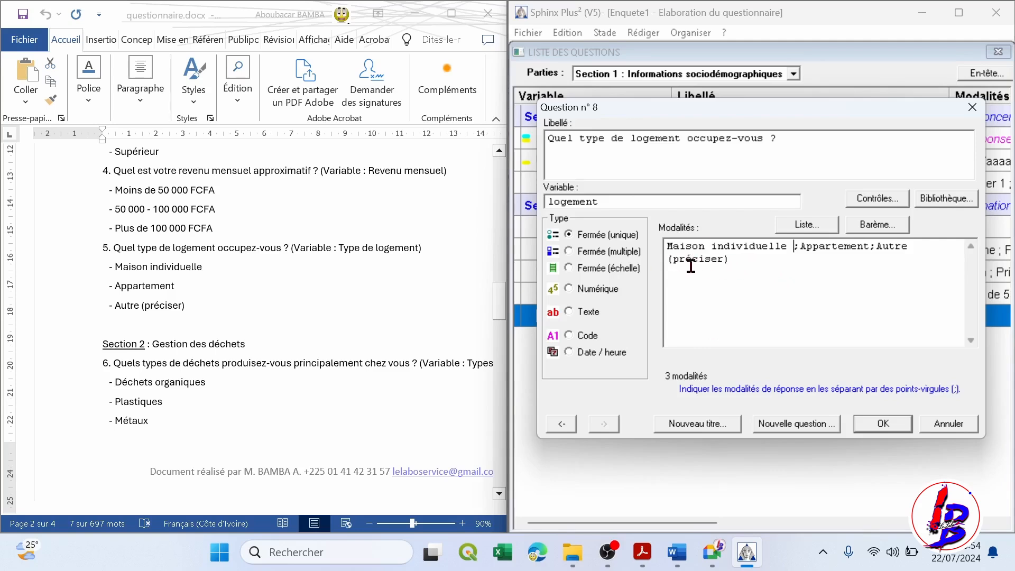
Step: Delete "(préciser)" from question 8's last answer choice and dismiss the mail notifications
double_click(741, 259)
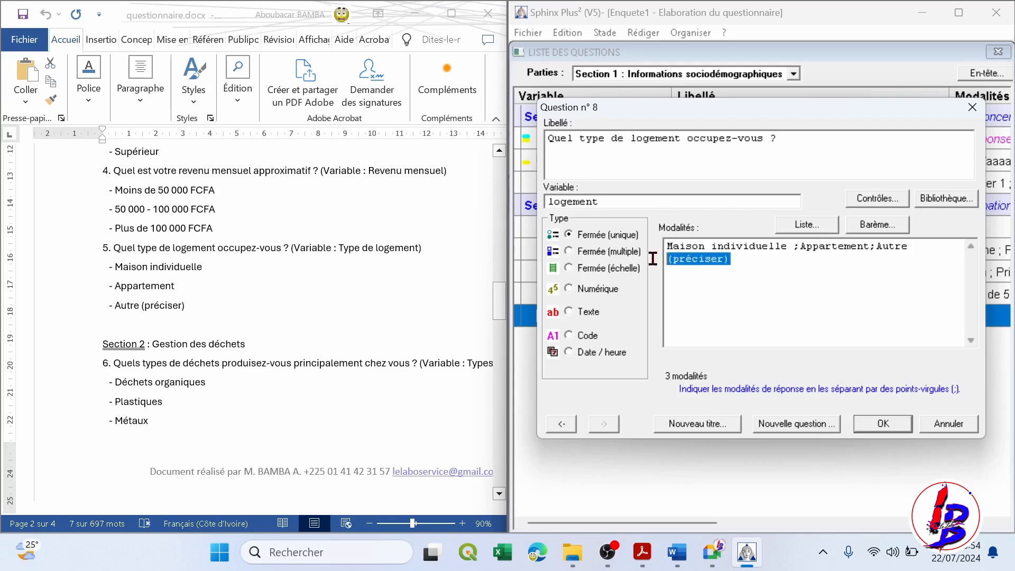
key(BackSpace)
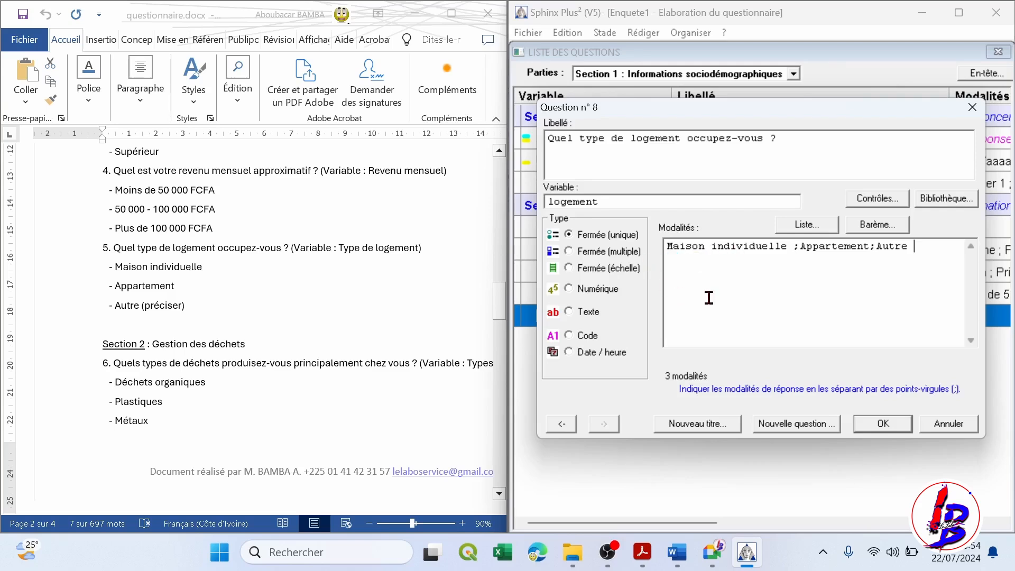
click(857, 289)
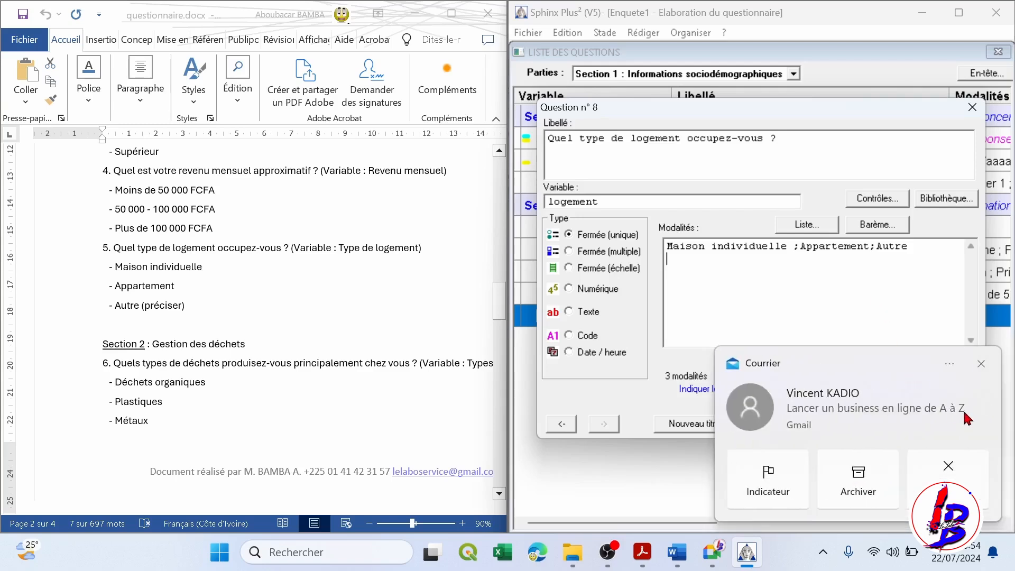
click(981, 364)
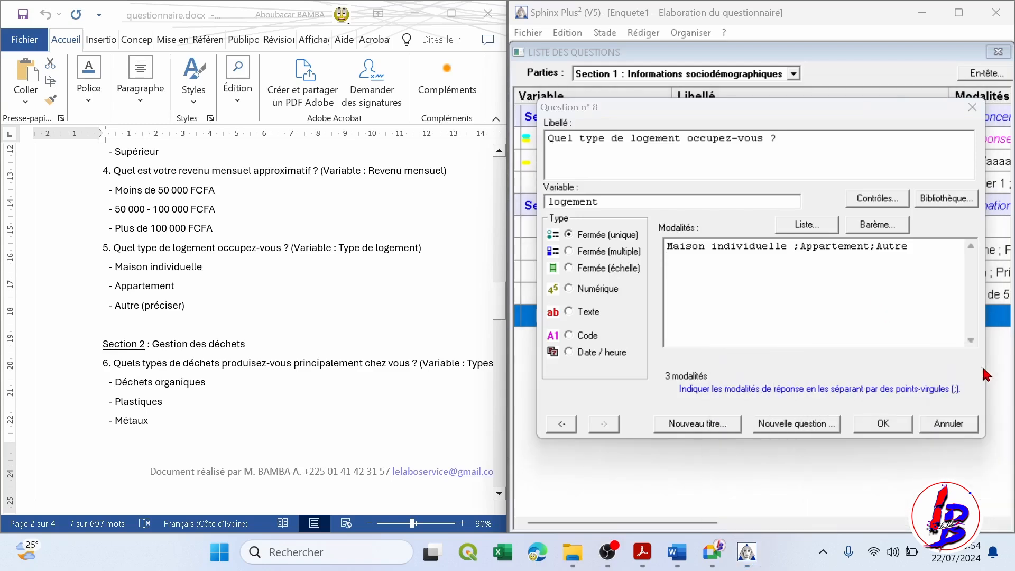
click(982, 349)
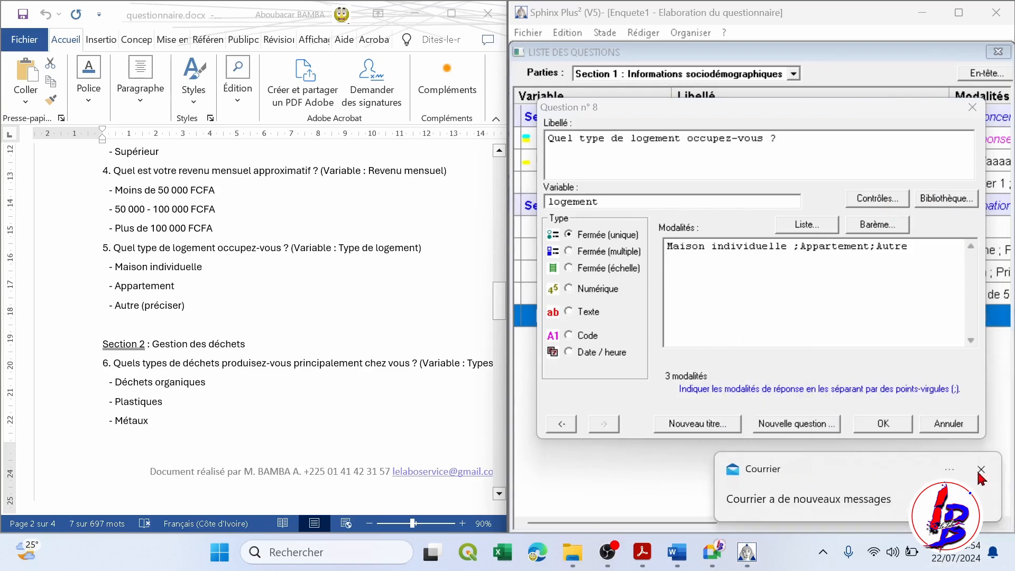
click(982, 470)
click(849, 311)
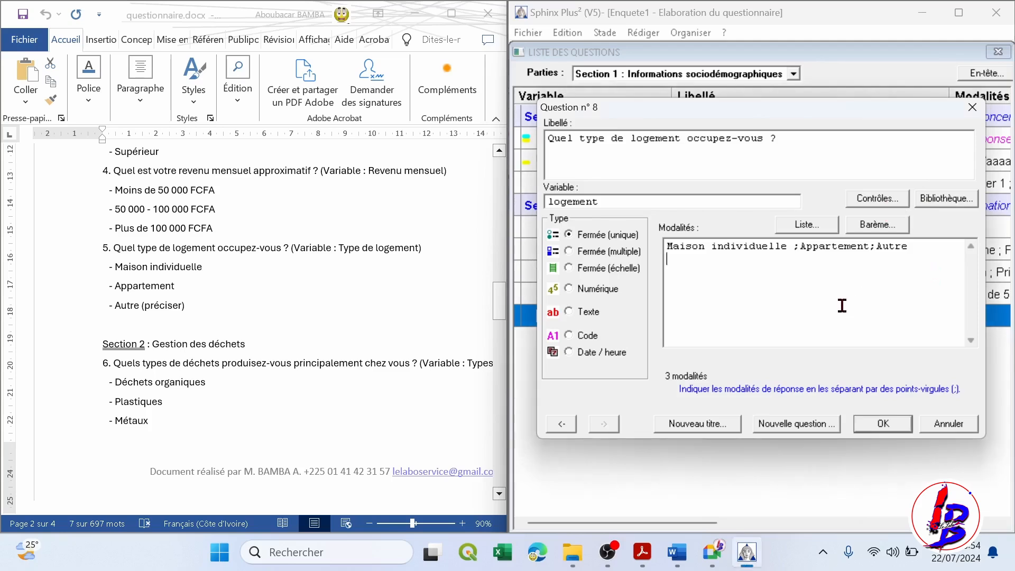
Step: Associate an open text question "Autre, précisez..." with question 8 in its entry controls, and validate the question
click(879, 202)
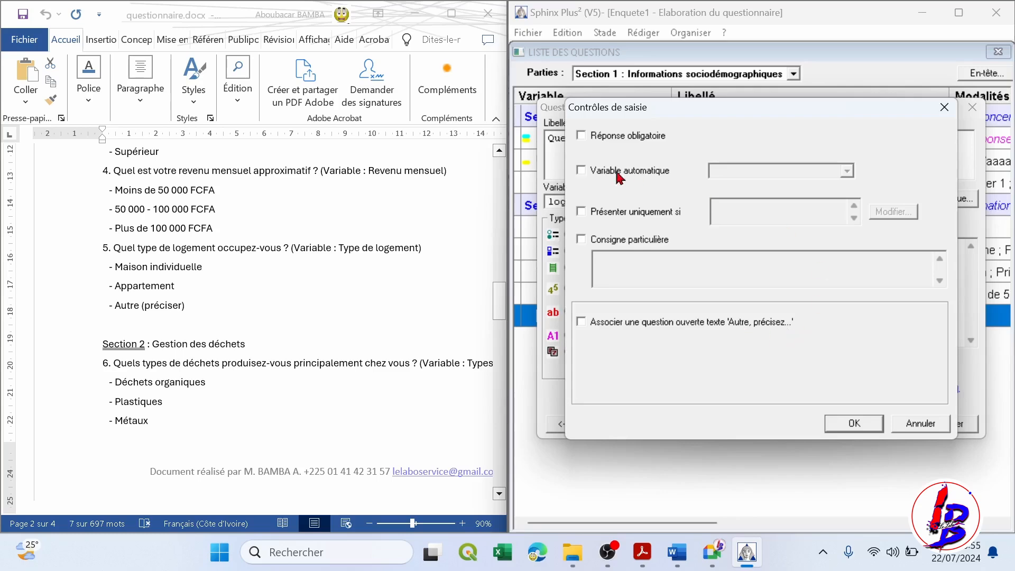
click(581, 321)
click(854, 423)
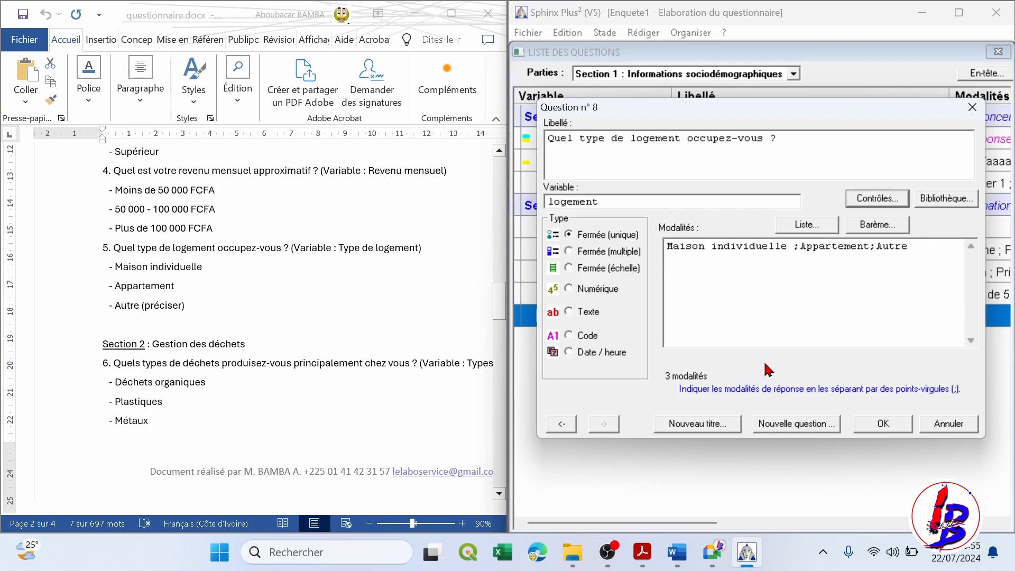
click(880, 428)
click(549, 326)
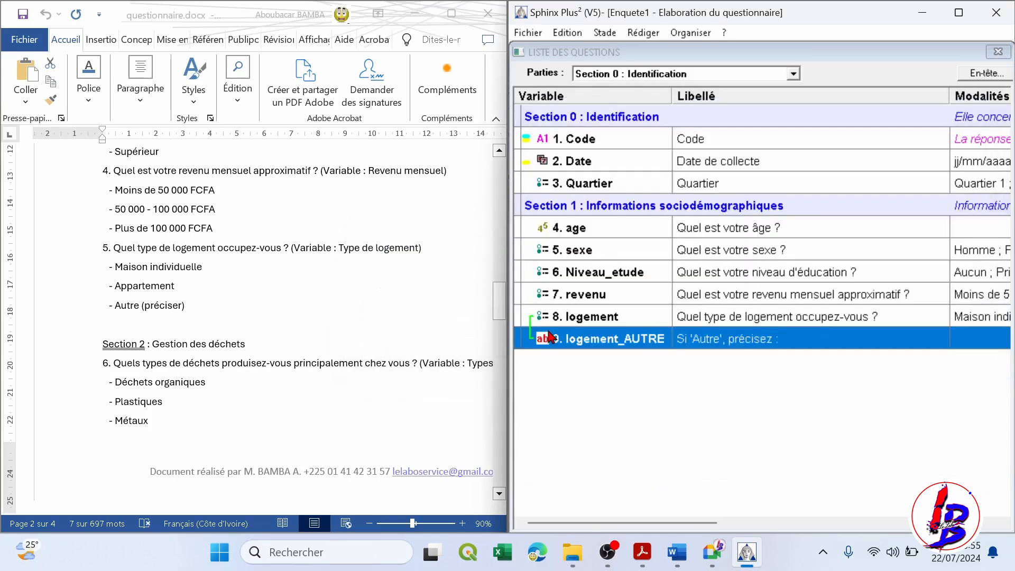
Step: Maximize the questionnaire window and examine the link between the housing question and its "Autre" text question
click(959, 12)
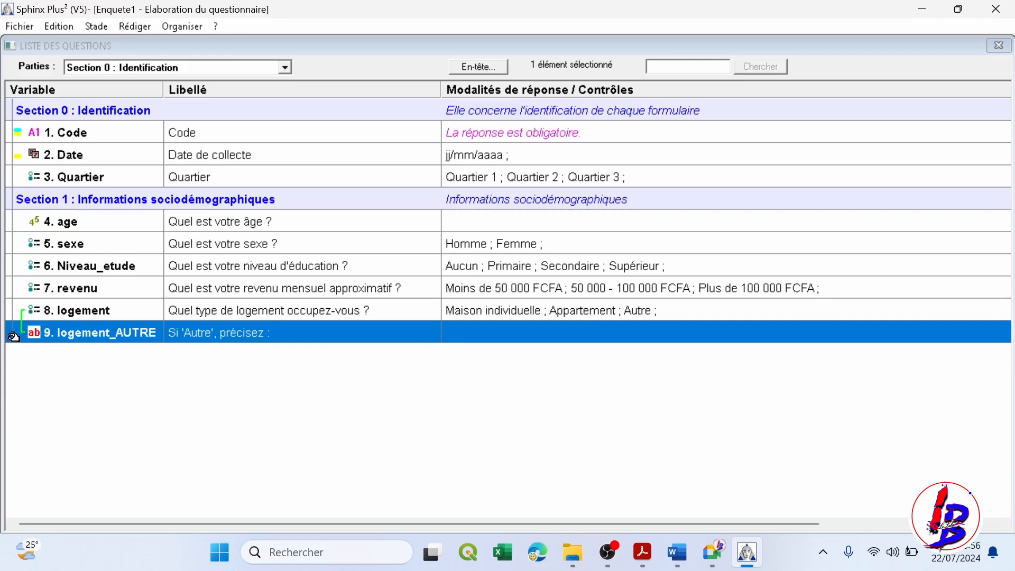
mouse_move(14, 337)
mouse_down()
mouse_move(19, 257)
mouse_move(7, 362)
mouse_move(40, 316)
mouse_move(41, 383)
mouse_move(21, 339)
mouse_up()
mouse_move(14, 222)
mouse_down()
mouse_move(17, 356)
mouse_move(27, 218)
mouse_up()
click(117, 415)
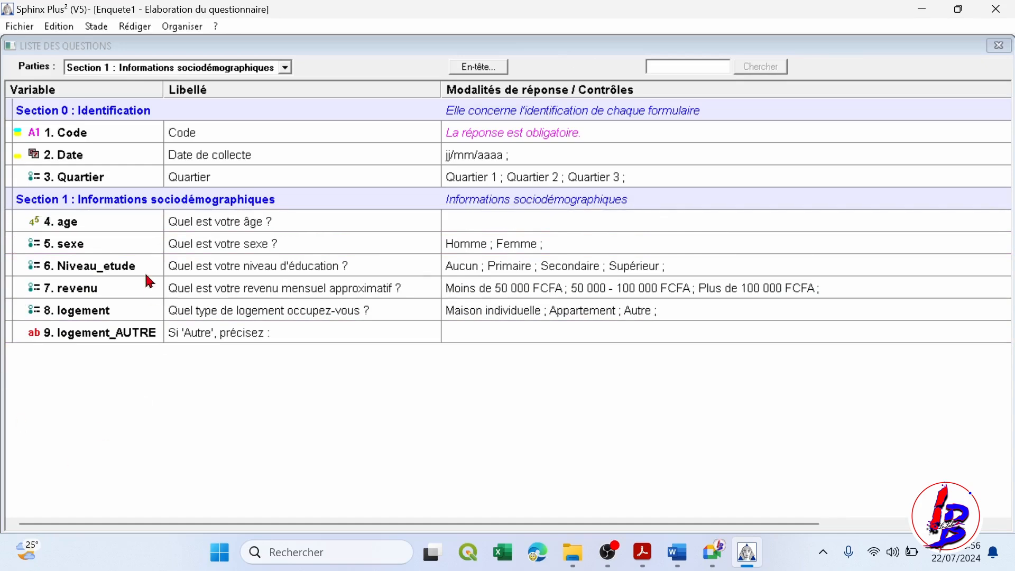
Step: Inspect the settings of the age question and the operations available for questions 9 and 4
double_click(131, 222)
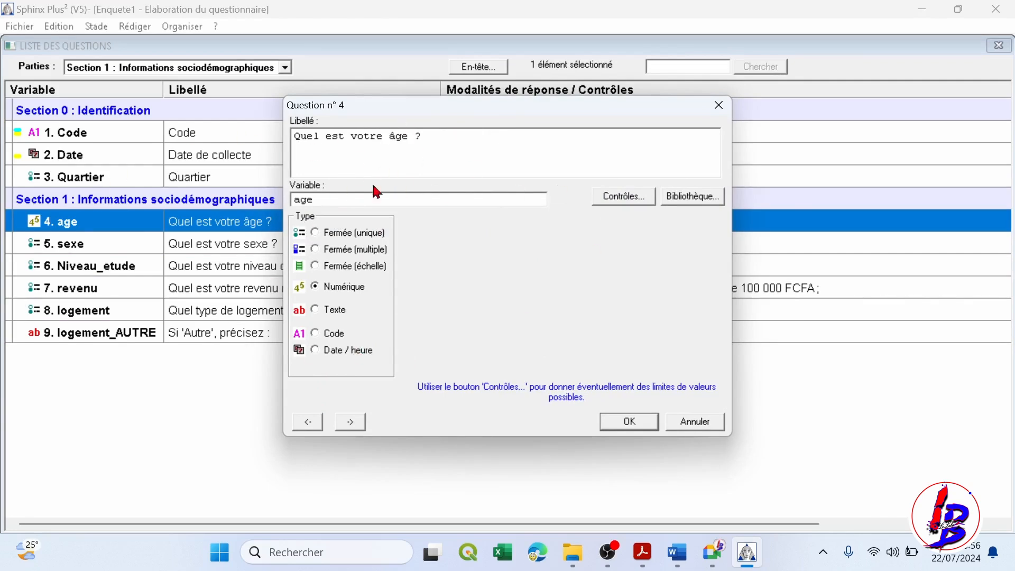
click(718, 105)
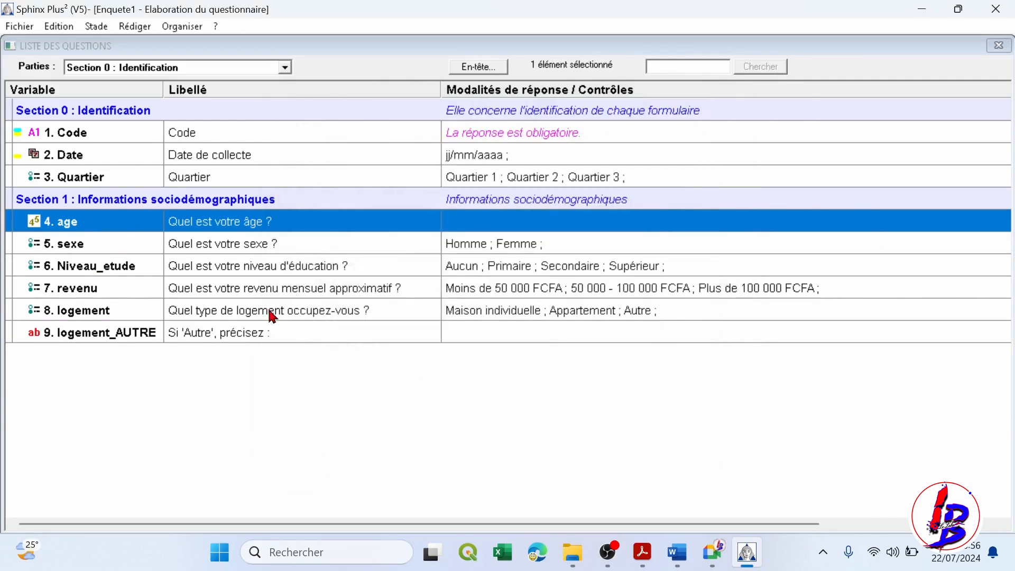
click(13, 332)
right_click(11, 332)
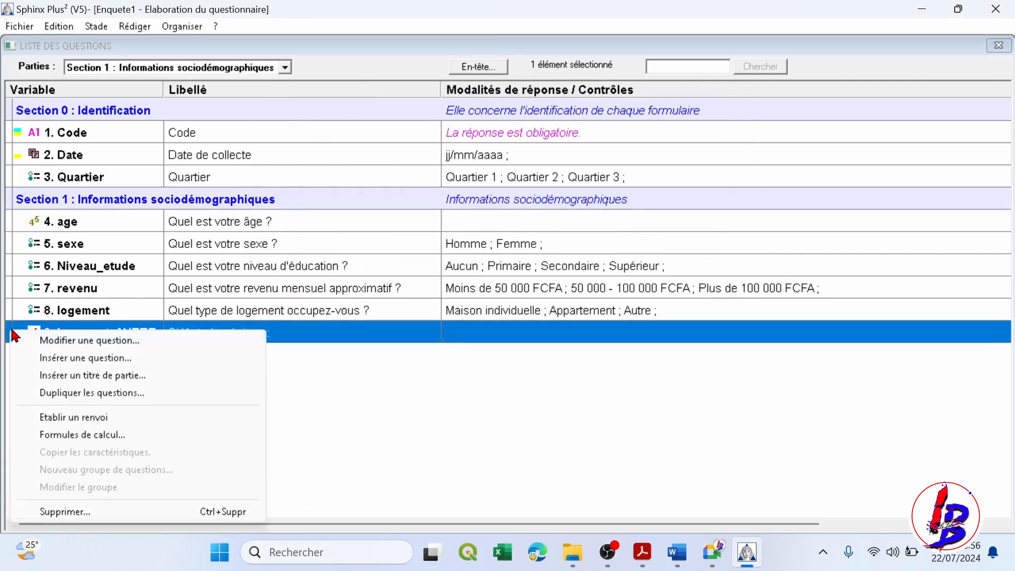
click(16, 225)
right_click(17, 229)
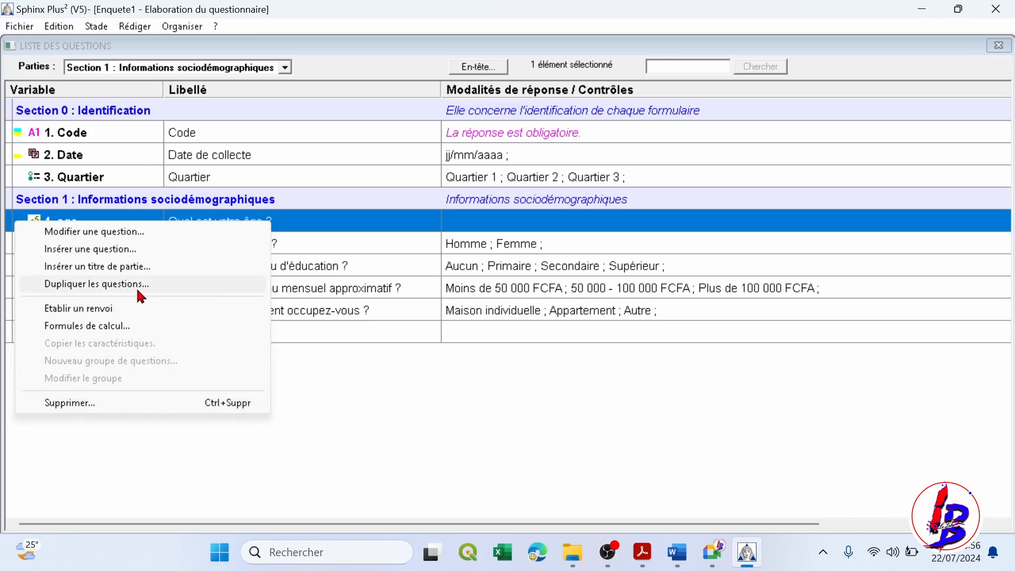
click(503, 429)
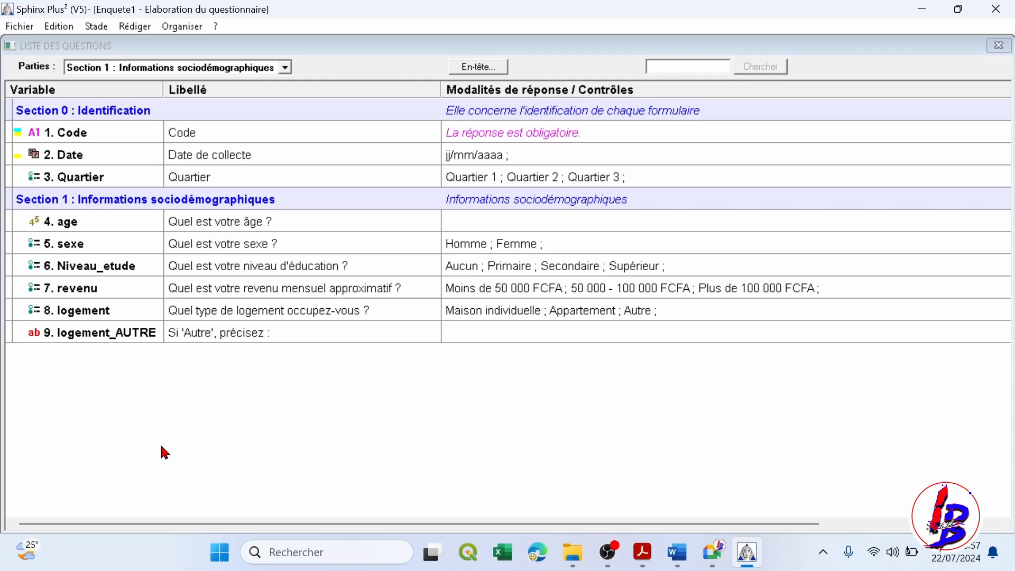
key(F3)
click(690, 424)
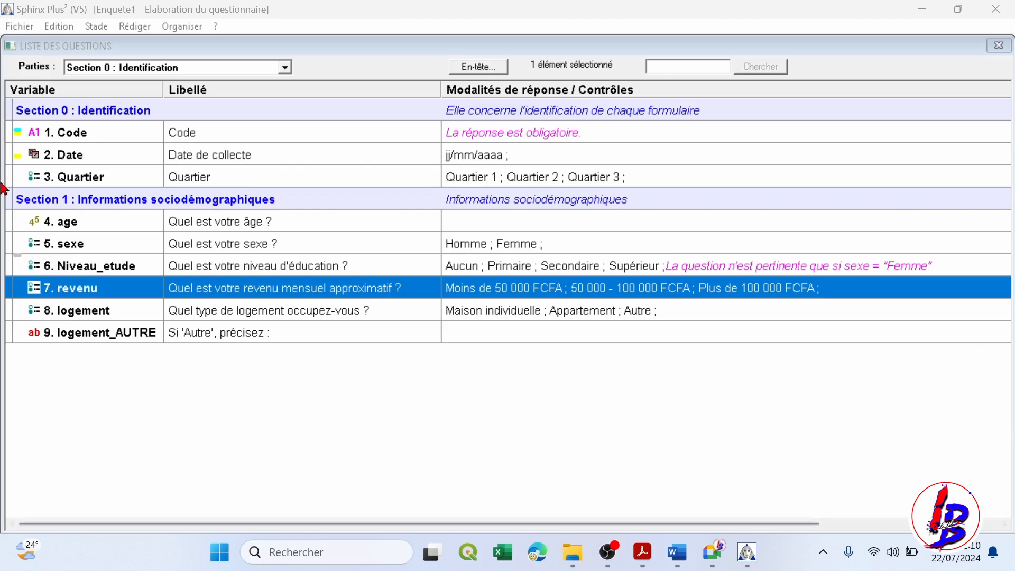
click(14, 27)
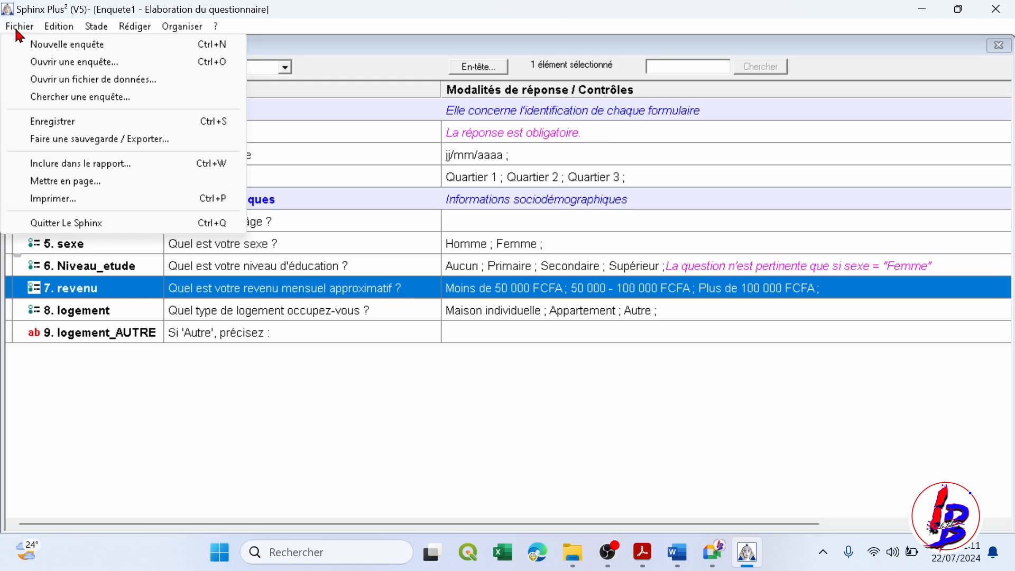
click(101, 182)
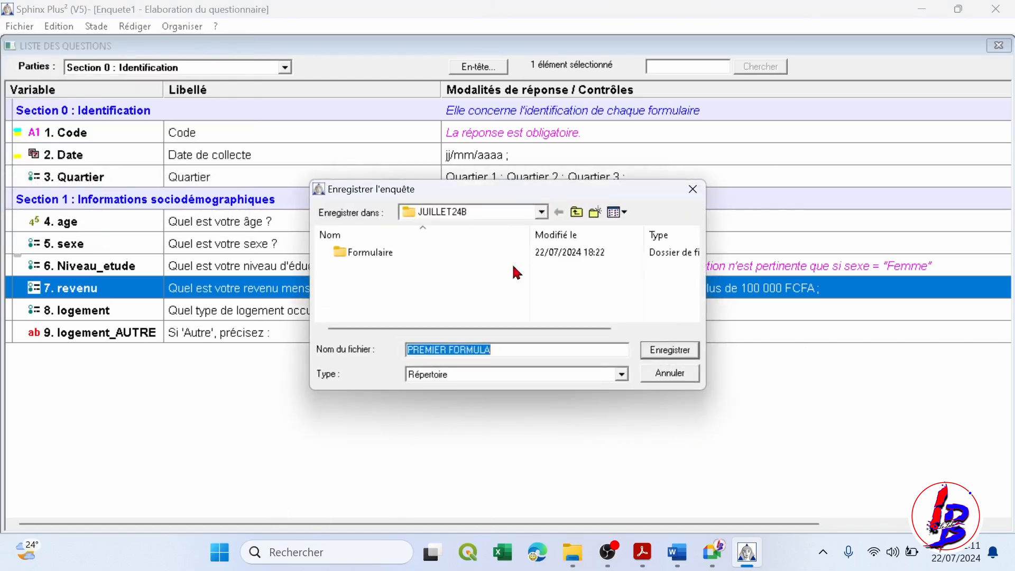
click(697, 194)
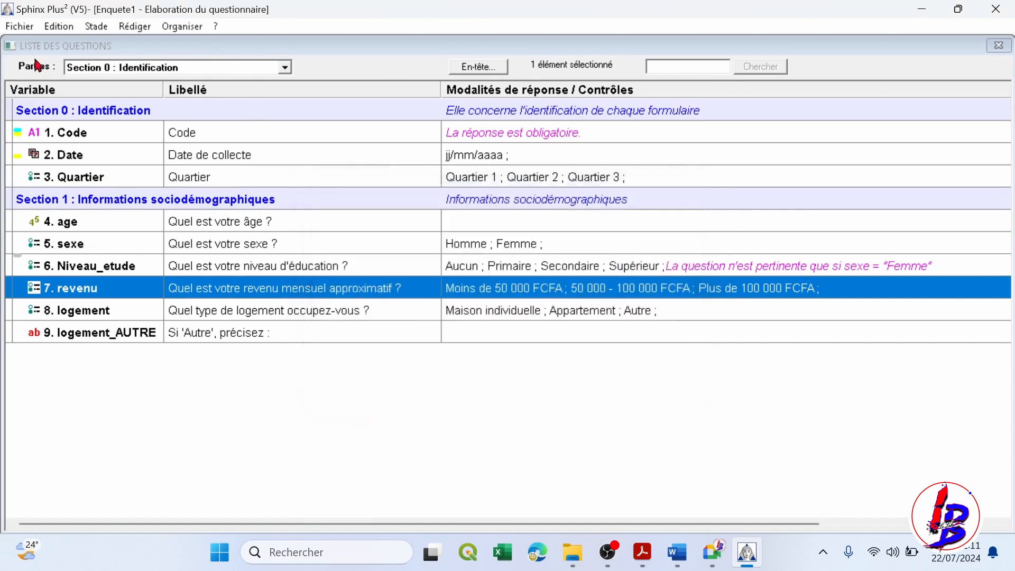
Step: Save the survey in the JUILLET24B folder under the name "PREMIER FORMULAIRE"
click(19, 27)
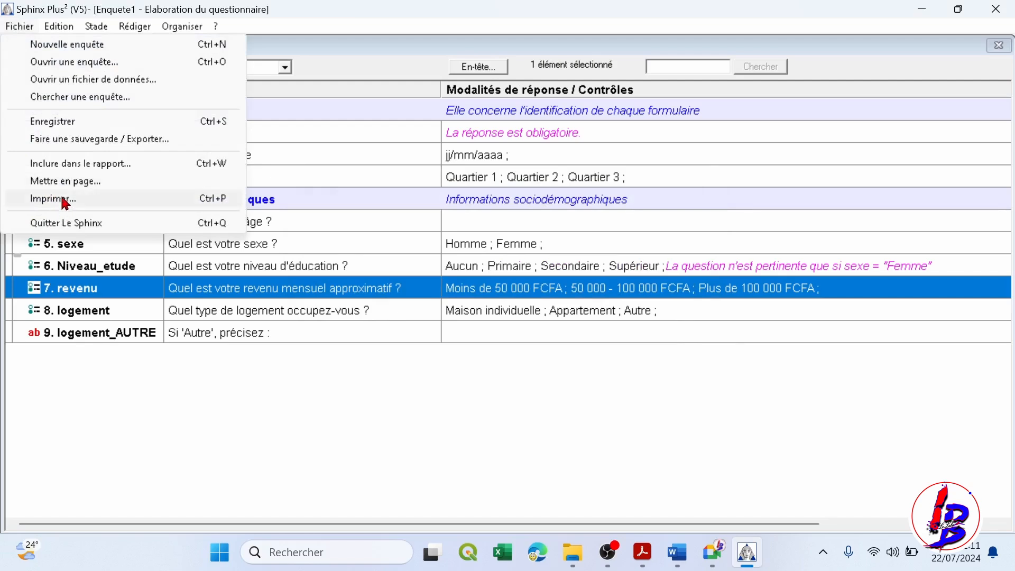
click(53, 121)
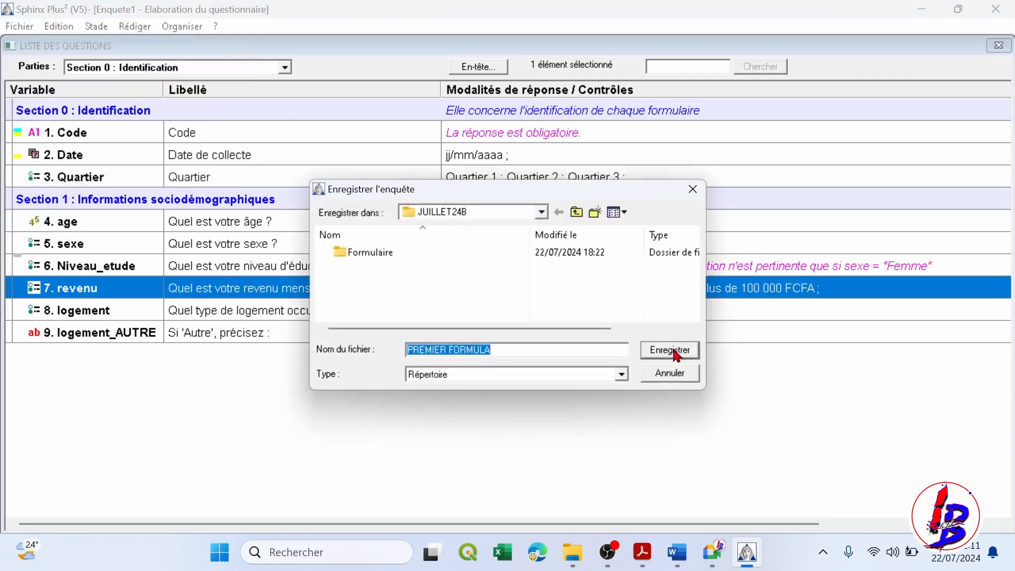
click(508, 348)
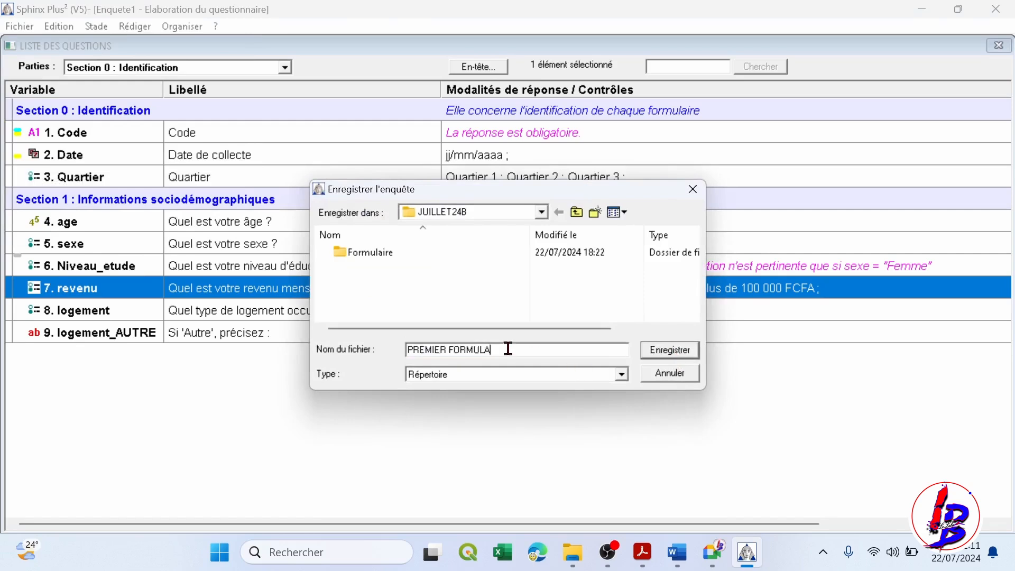
text(irIRE)
click(672, 350)
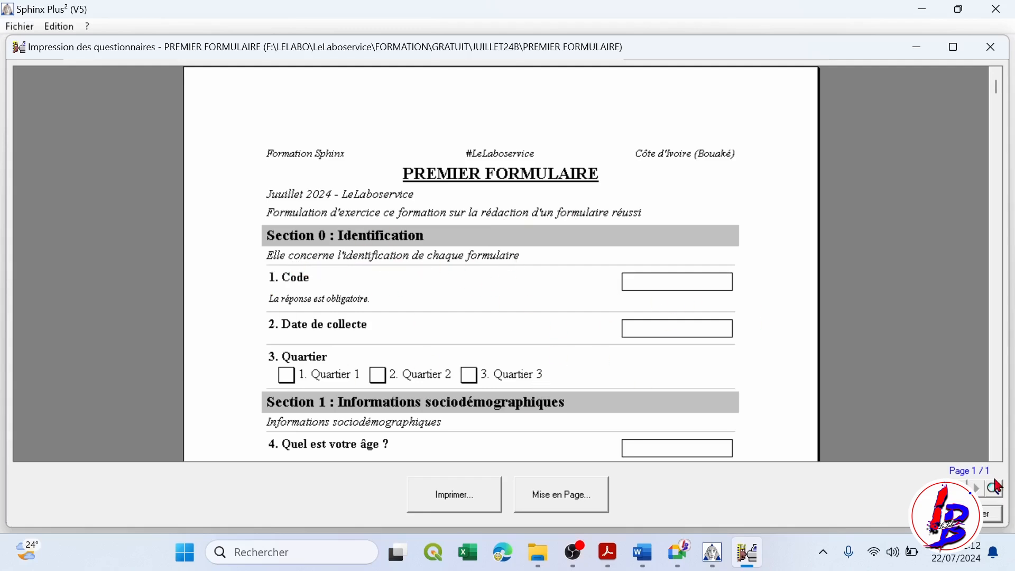
Step: Set the questionnaire's page layout to "Cadre" borders around the questions and two columns
click(996, 456)
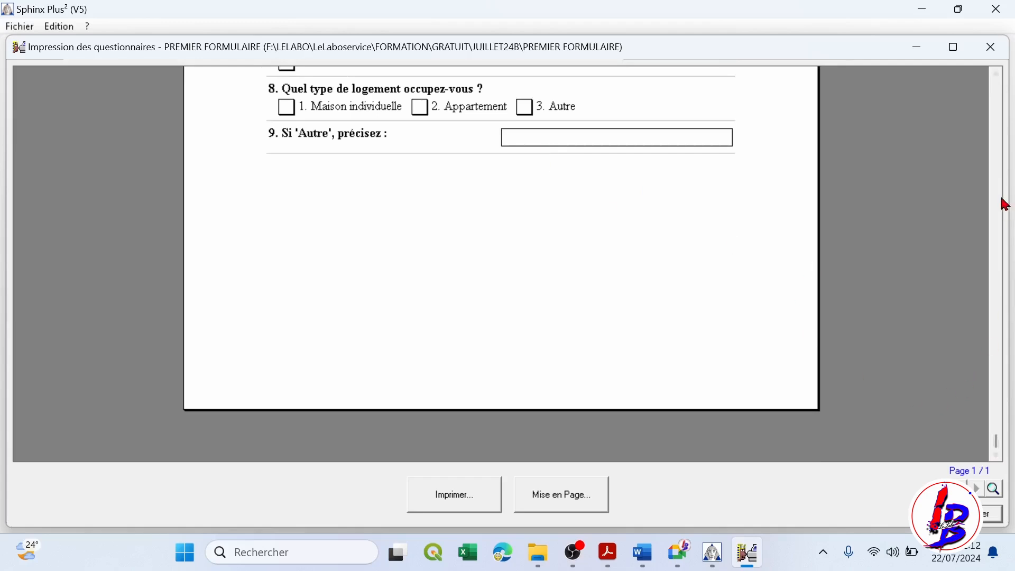
drag(997, 442, 1005, 94)
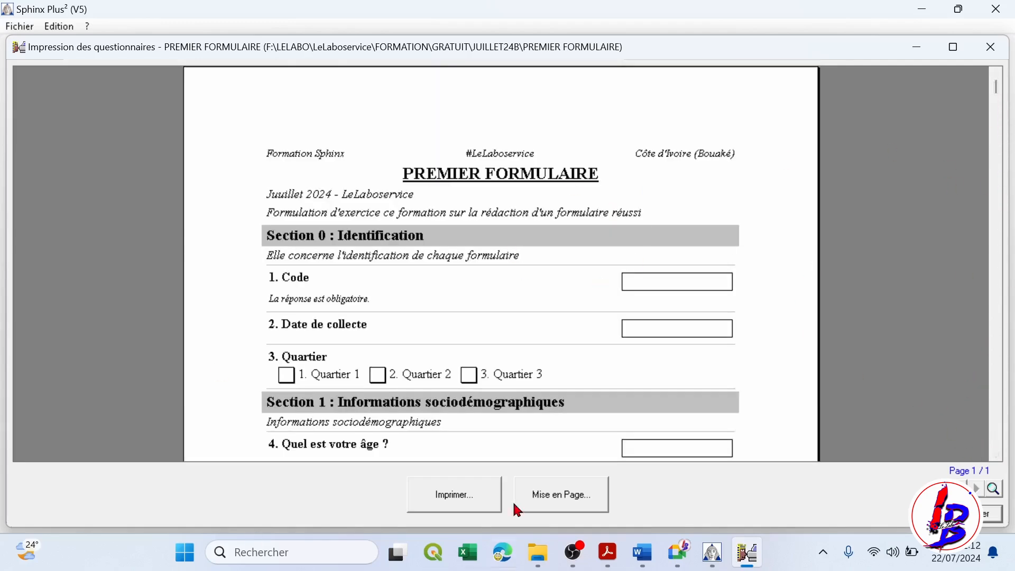
click(554, 499)
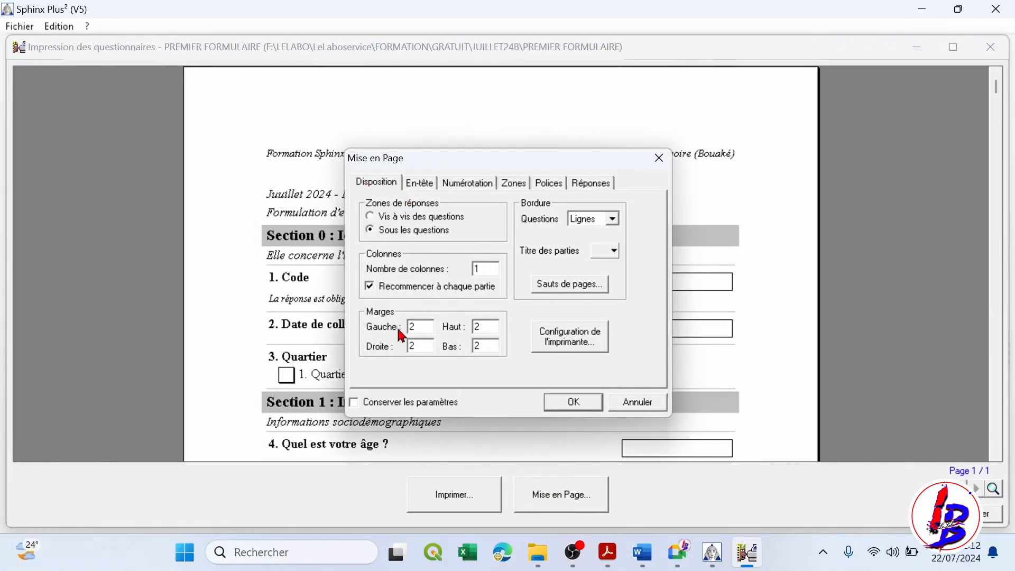
click(613, 219)
click(608, 255)
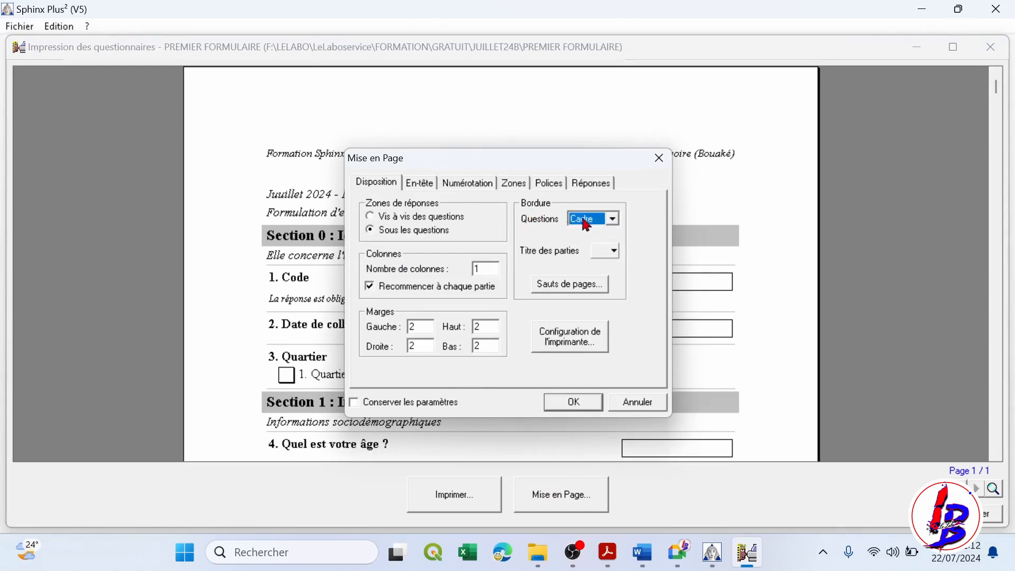
double_click(476, 268)
text(2)
Step: Review the page layout's header, numbering and answer-zone settings, including modality alignment and the entry styles for numeric and text questions
click(412, 189)
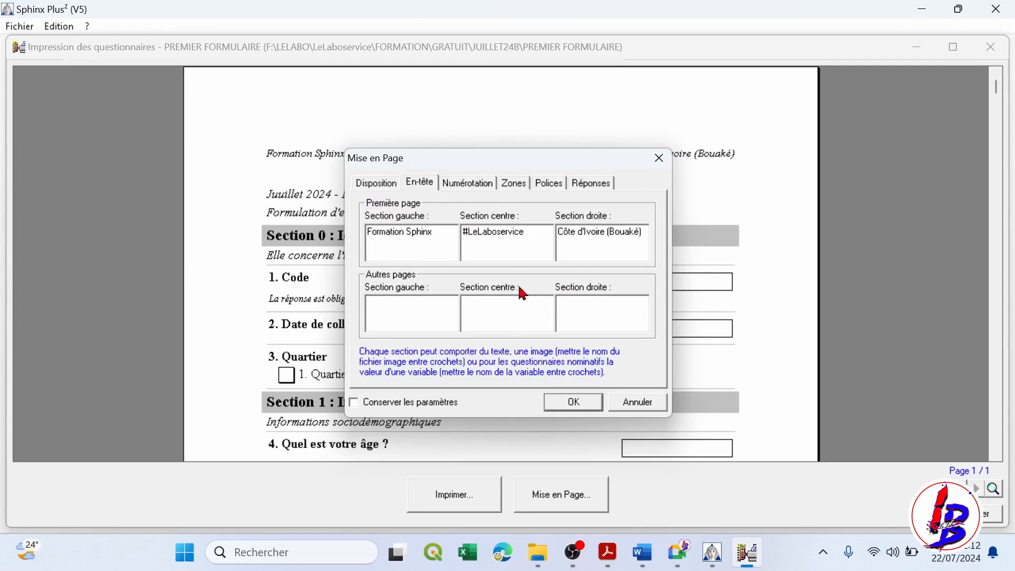
click(470, 185)
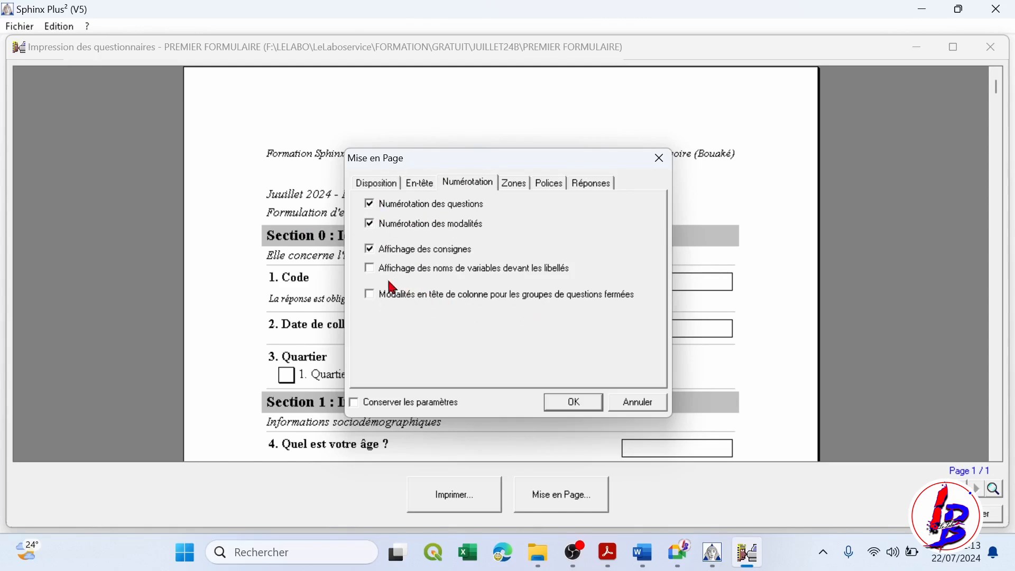
click(516, 183)
drag(502, 166, 60, 127)
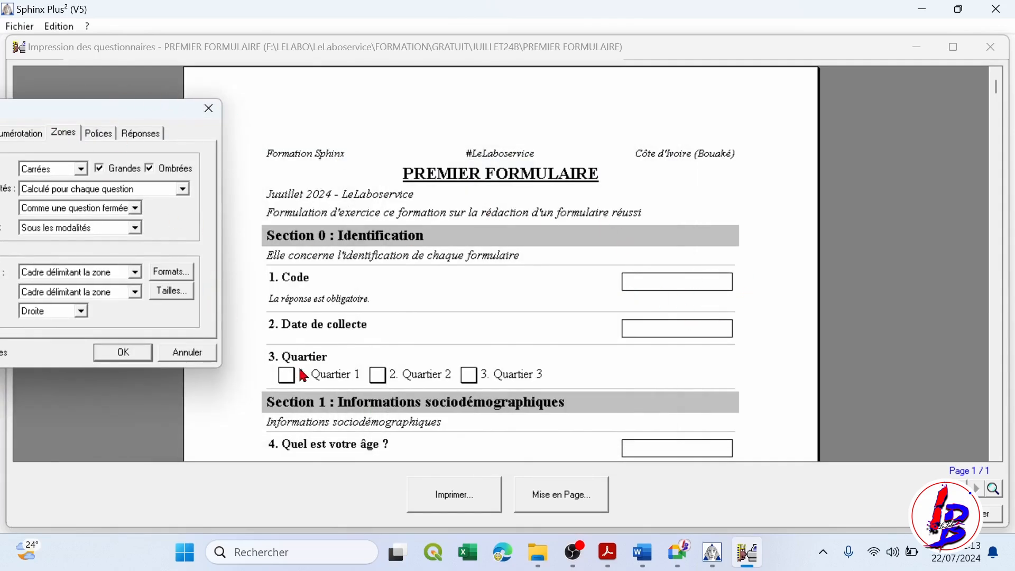
drag(77, 117, 424, 112)
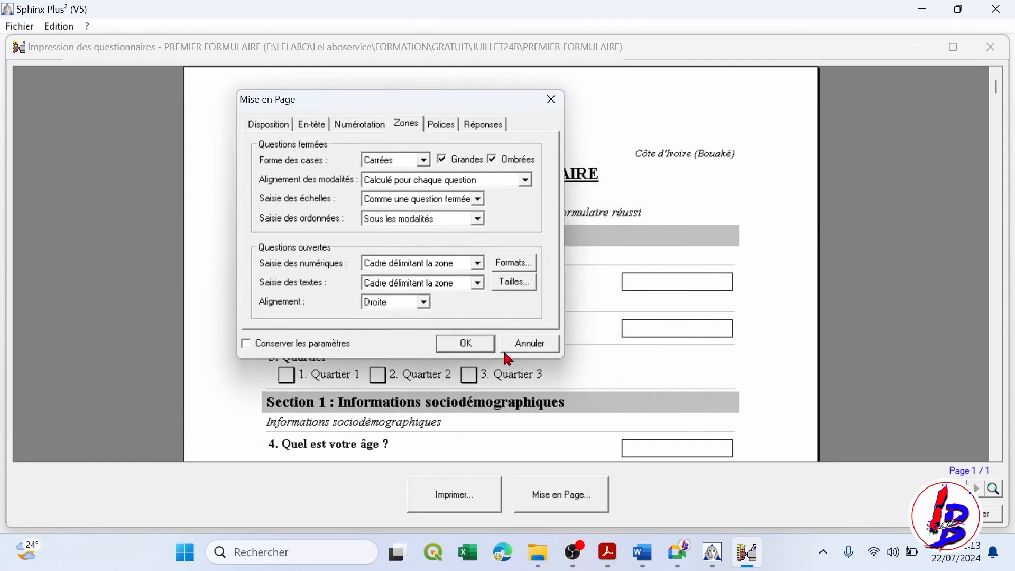
click(526, 180)
click(528, 194)
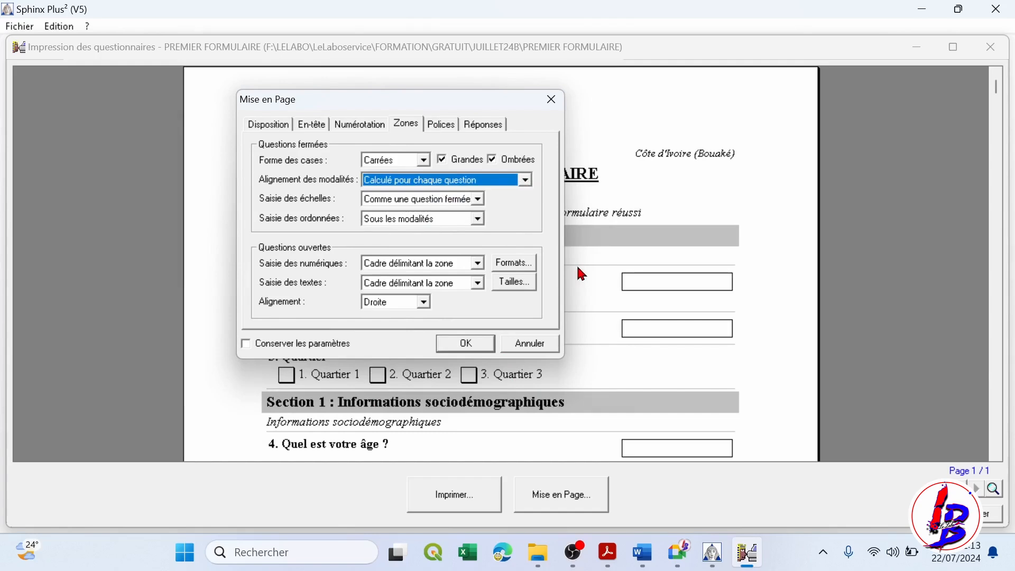
click(479, 263)
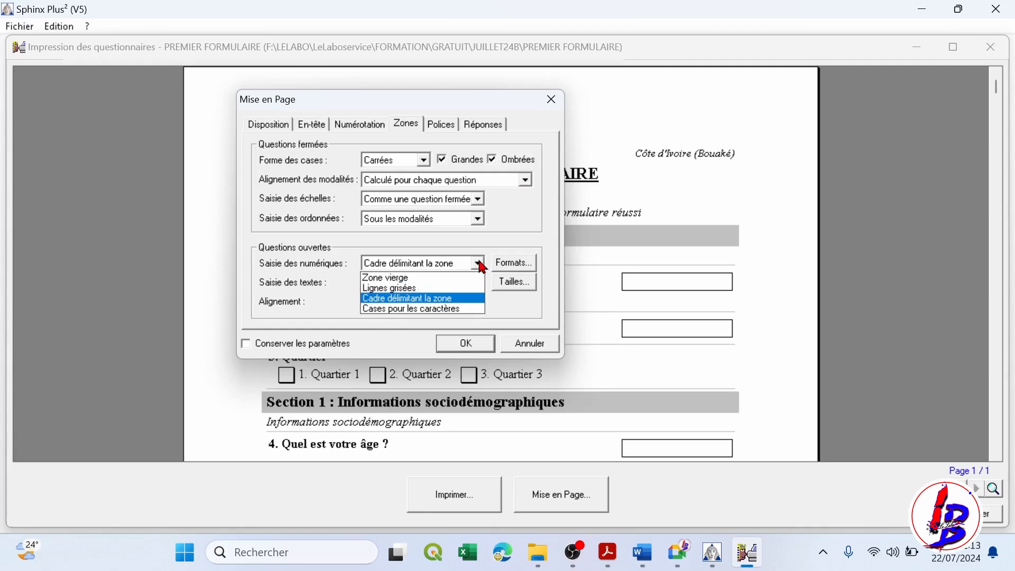
click(481, 266)
click(479, 284)
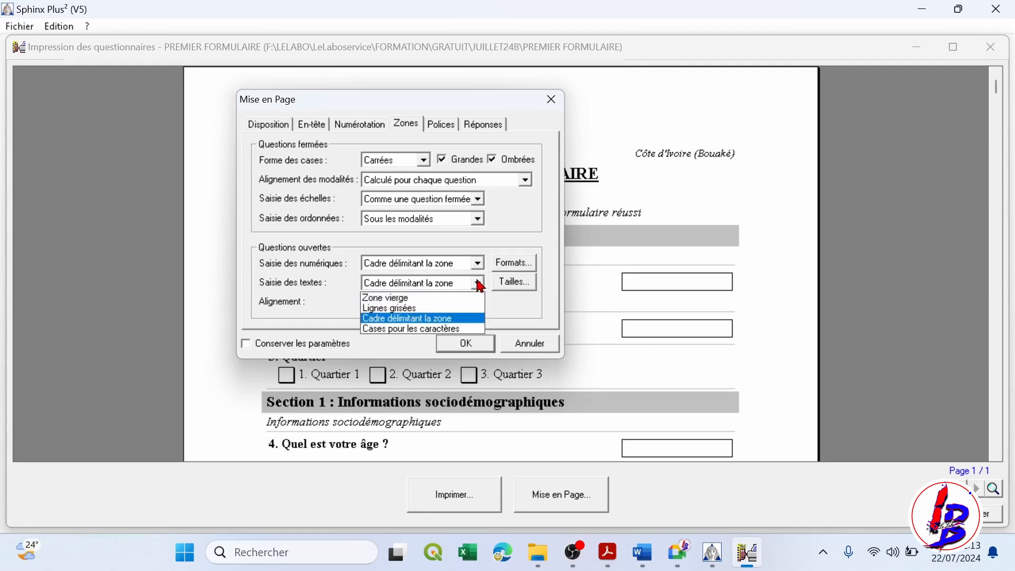
click(480, 285)
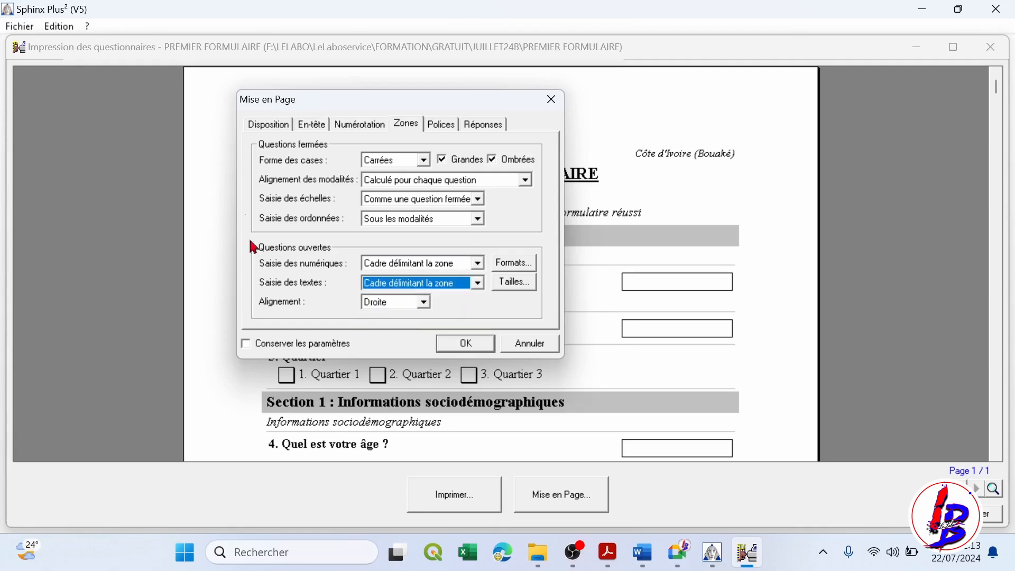
Step: Set the closed-question box shape to "Rondes", check the font and answer settings, and apply the page layout
click(426, 162)
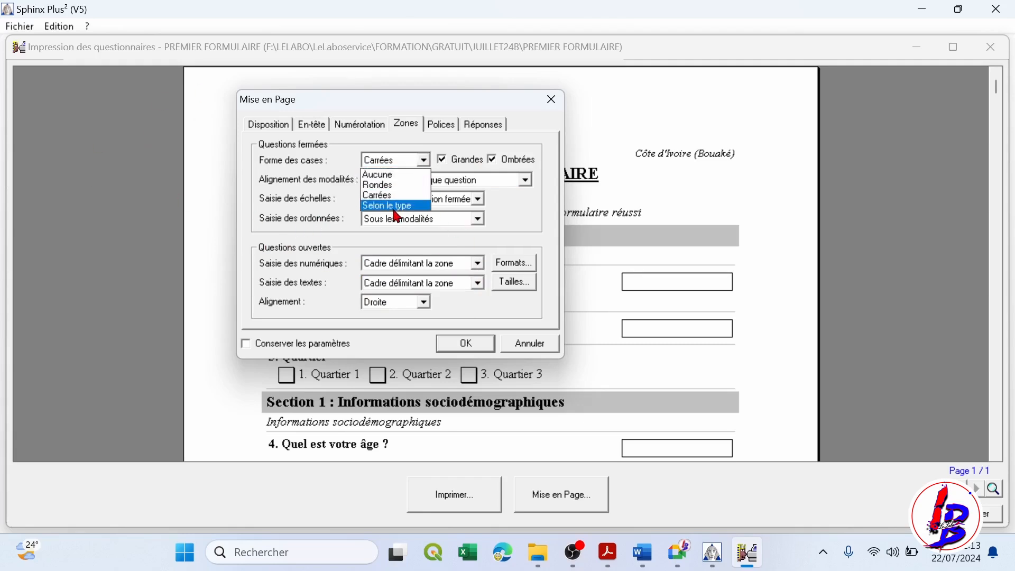
click(398, 185)
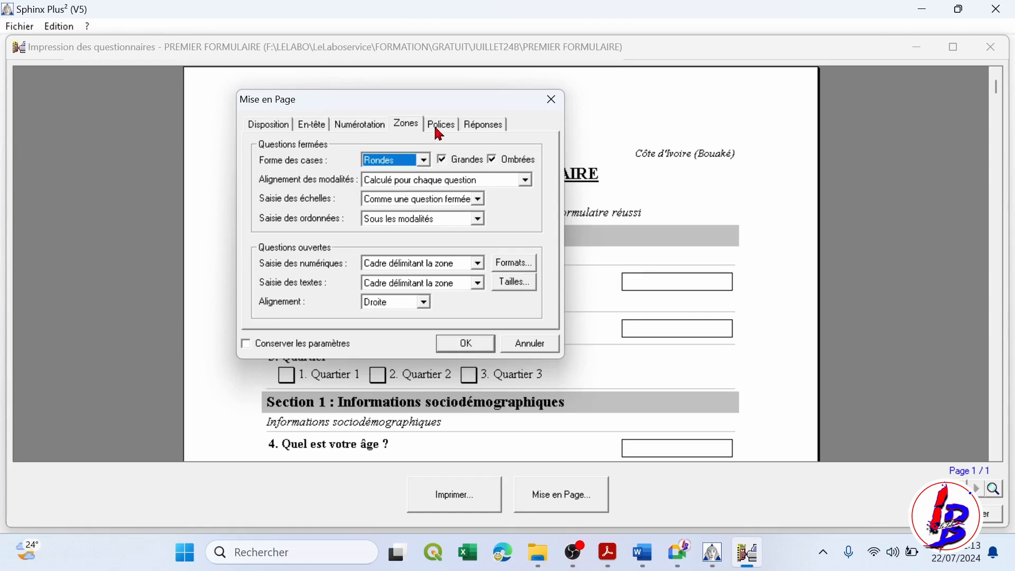
click(439, 127)
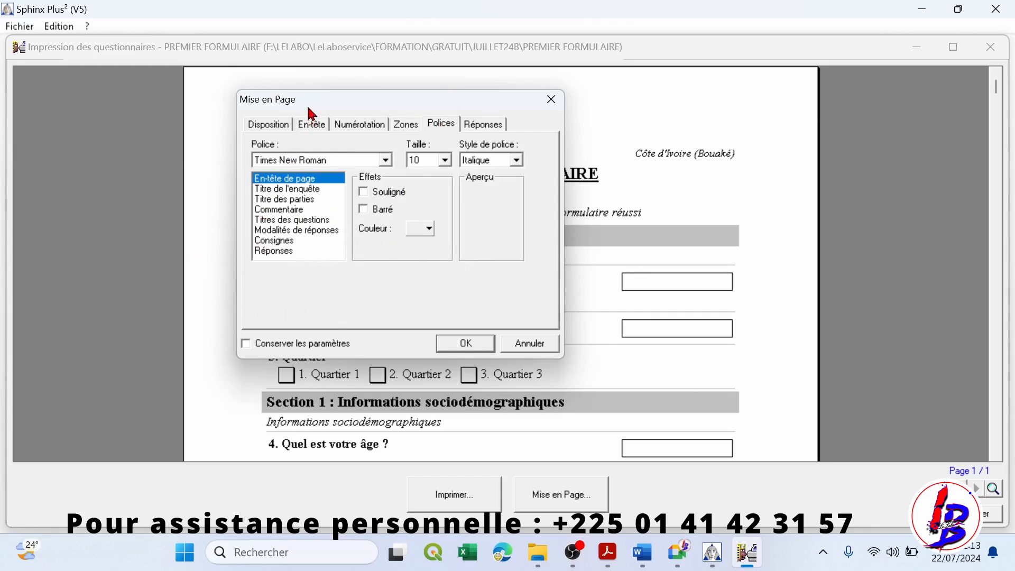
drag(311, 106, 259, 109)
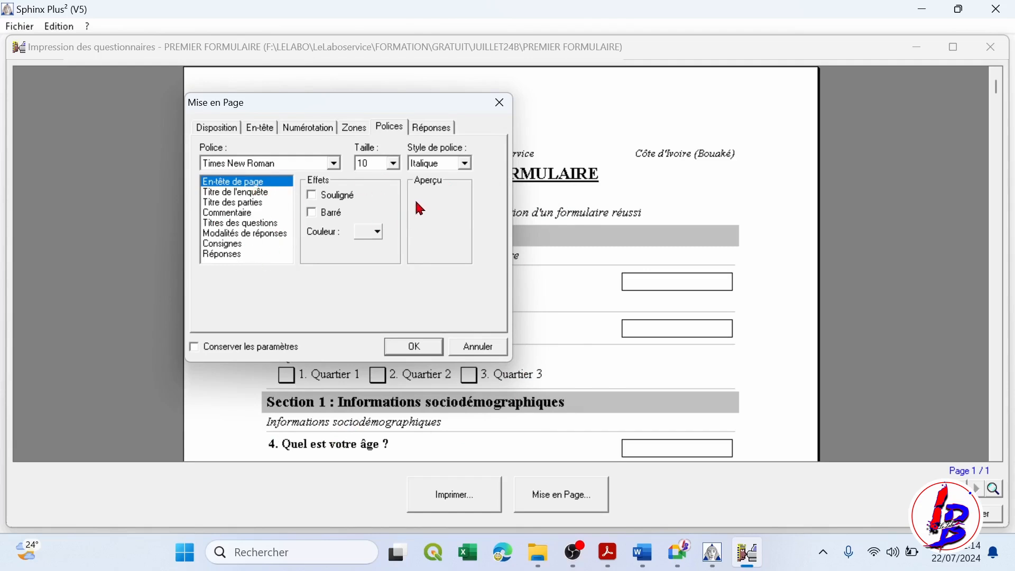
click(429, 139)
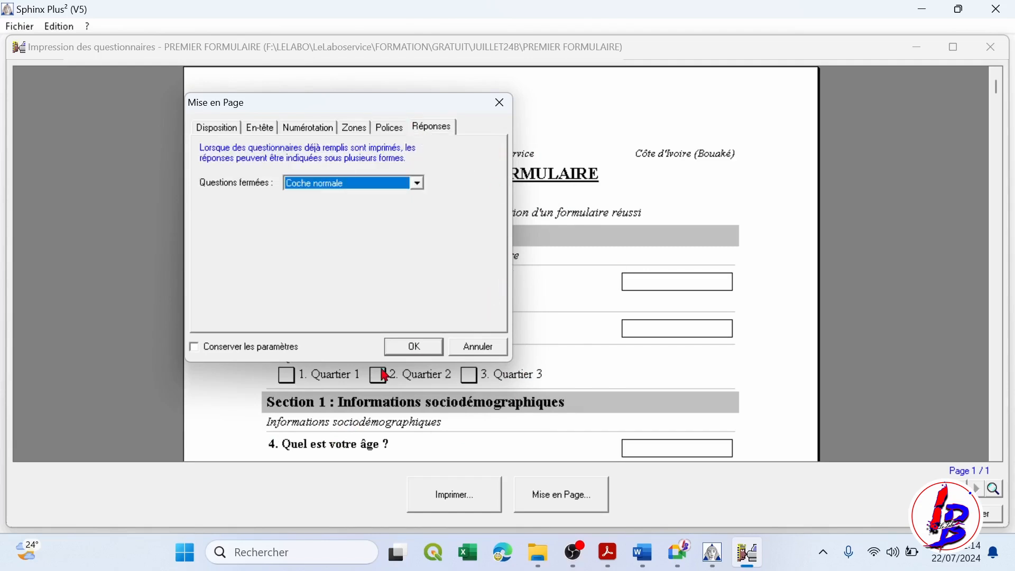
click(413, 346)
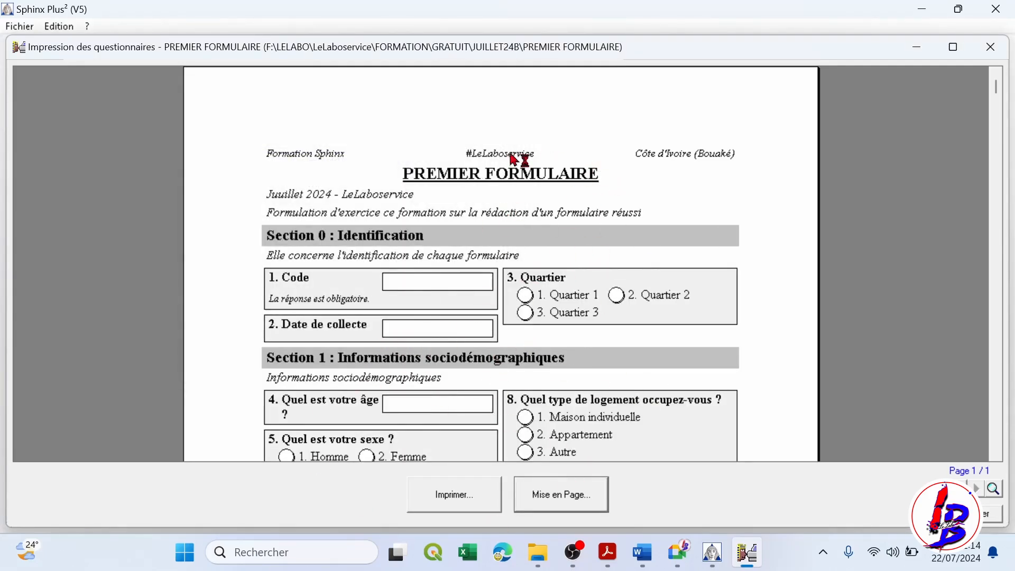
Step: Print the whole questionnaire to Adobe PDF and save it in Bureau as "Questionnaire PREMIER FORMULAIRE.pdf"
click(458, 502)
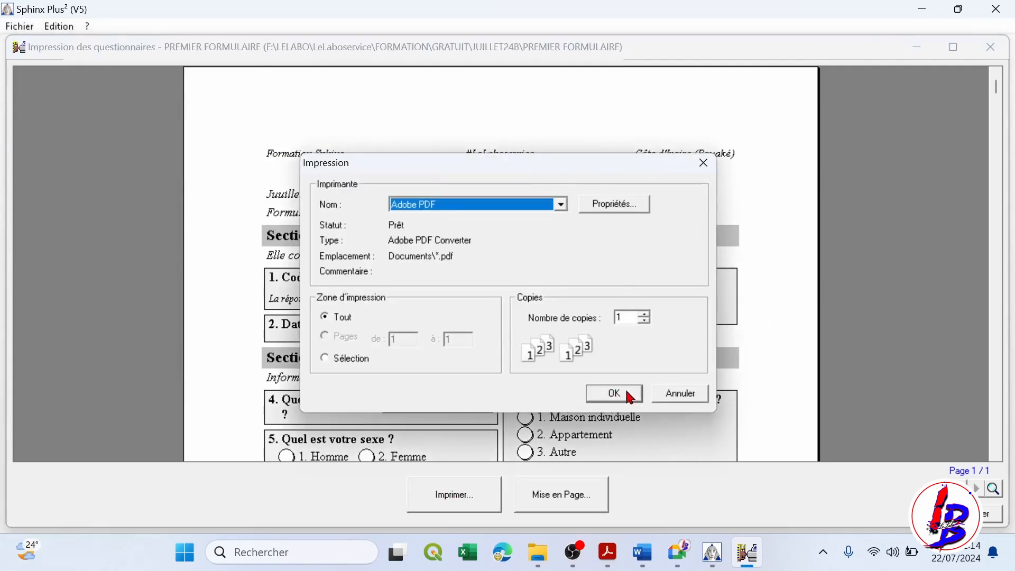
click(623, 392)
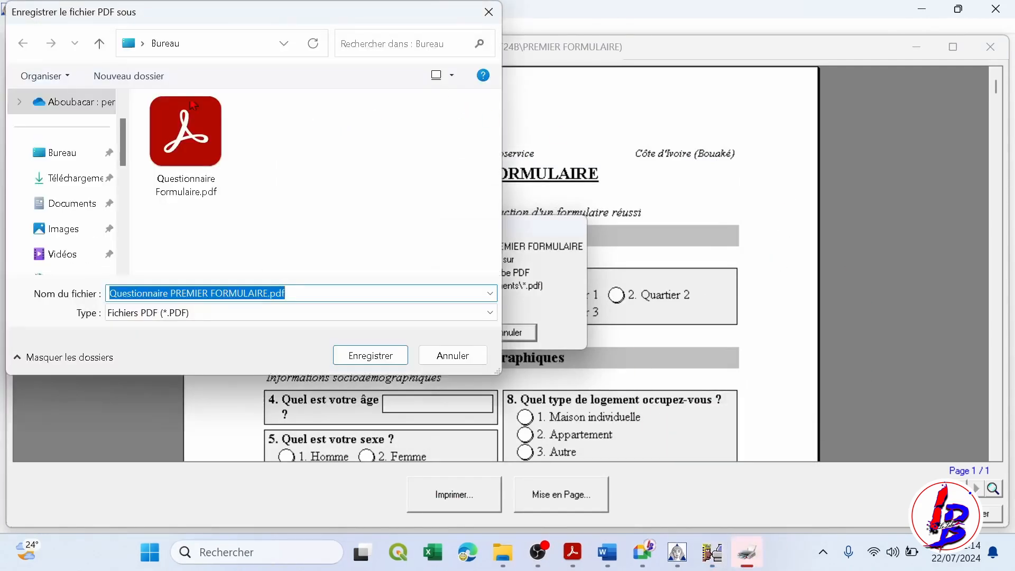
click(390, 356)
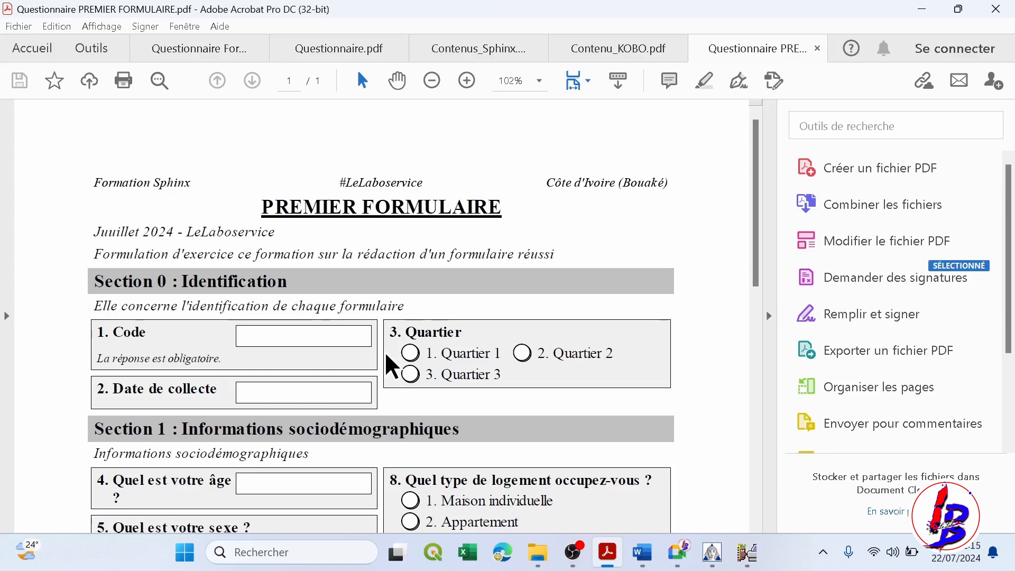
Step: Look through the generated PDF to check the two-column layout, the framed questions and the round answer boxes
scroll(394, 360, down, 7)
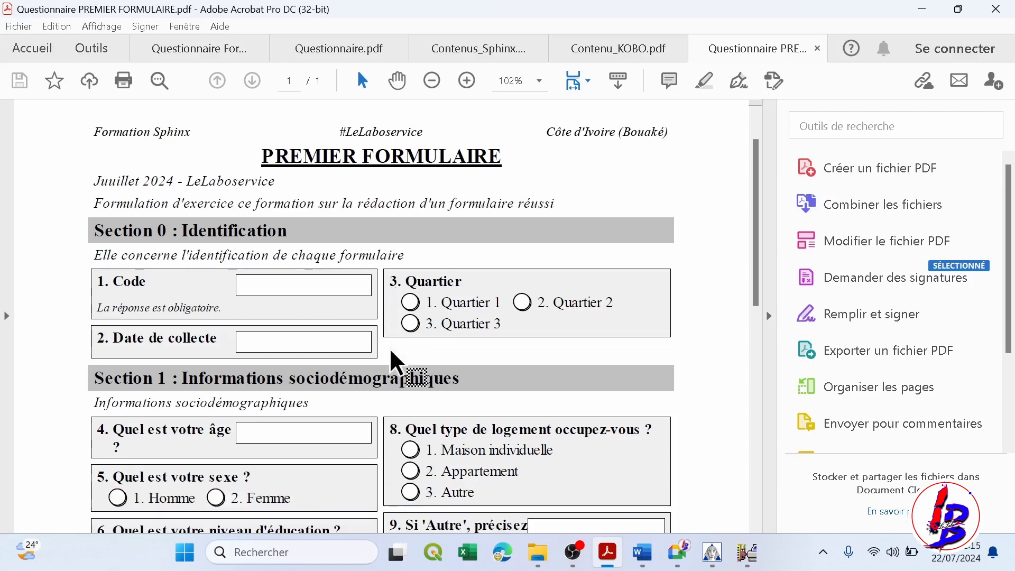
scroll(400, 362, down, 5)
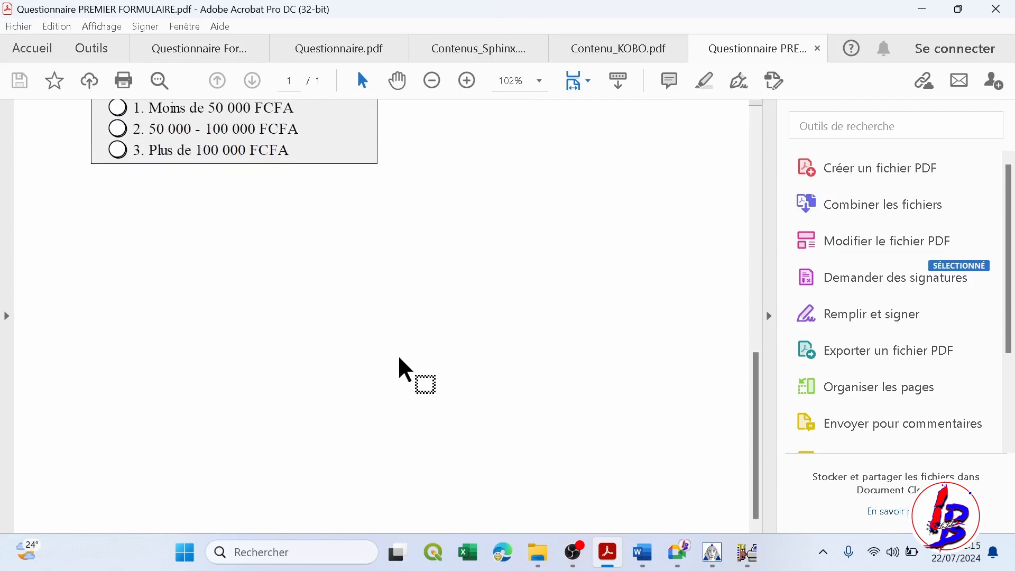
scroll(400, 361, up, 6)
scroll(409, 360, up, 3)
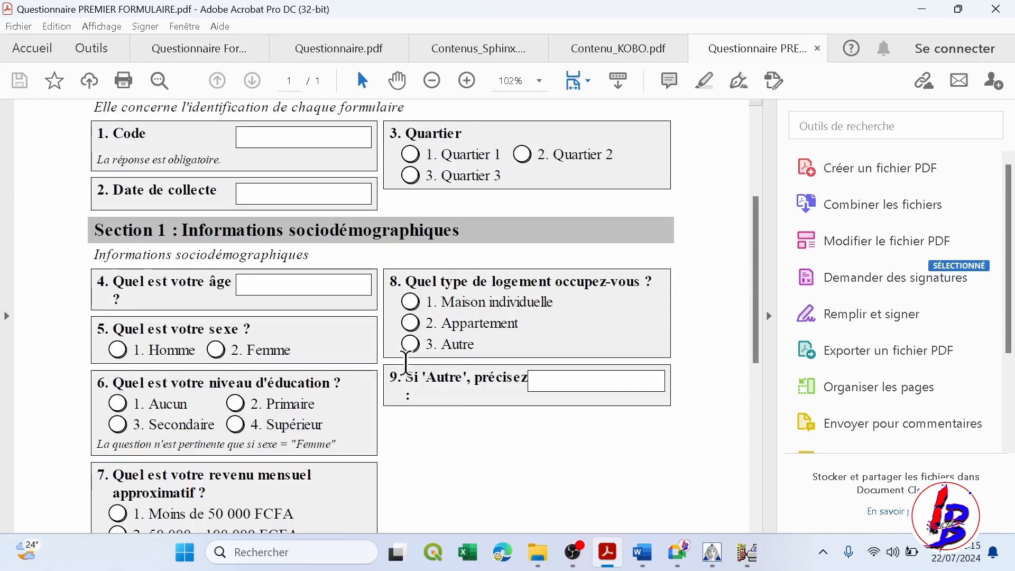
scroll(534, 418, up, 1)
scroll(533, 415, up, 3)
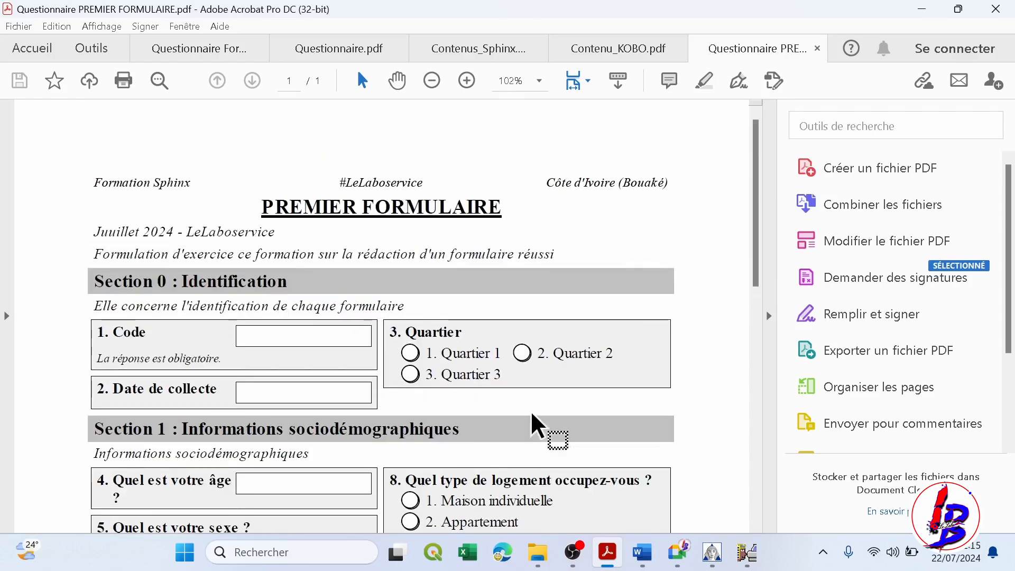